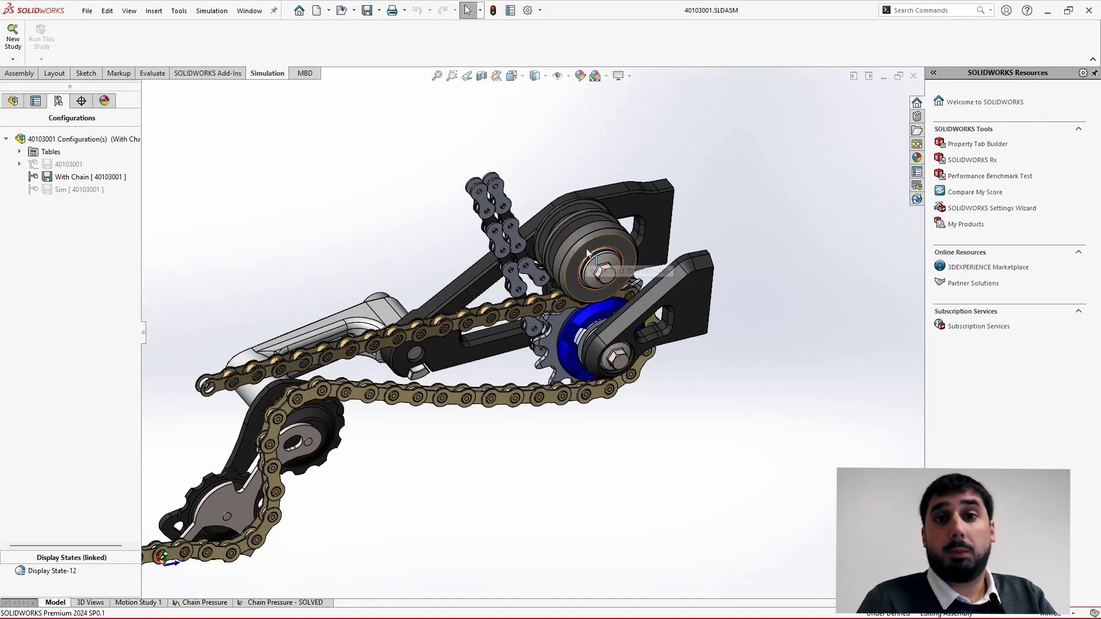
Review the Simulation general system options and the default Solver and Results options, and accept the settings
scroll(577, 273, up, 1)
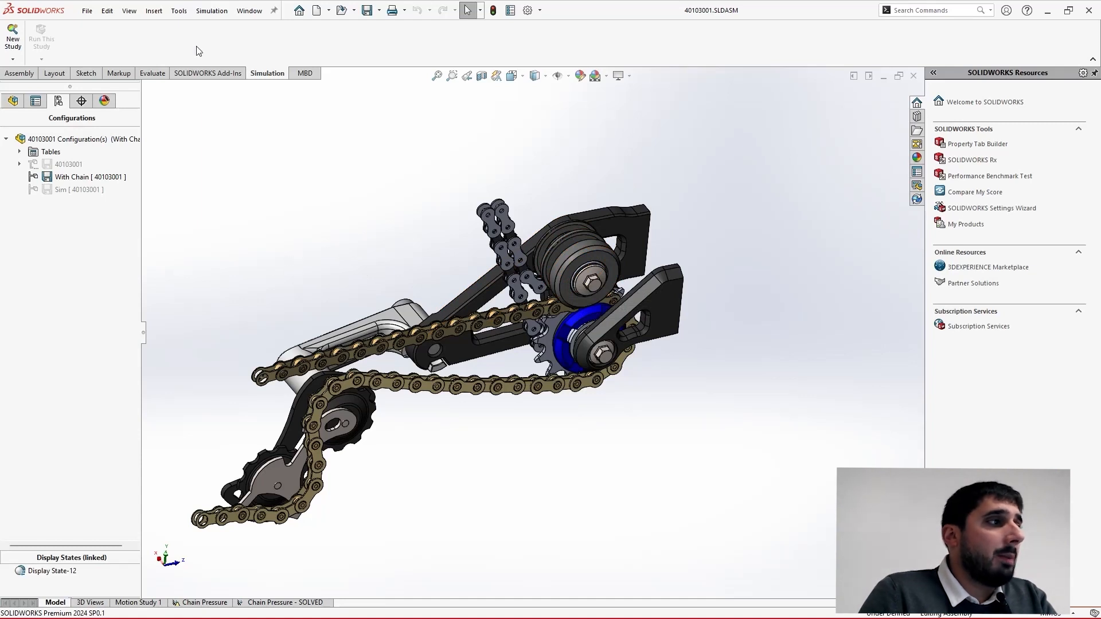
click(213, 11)
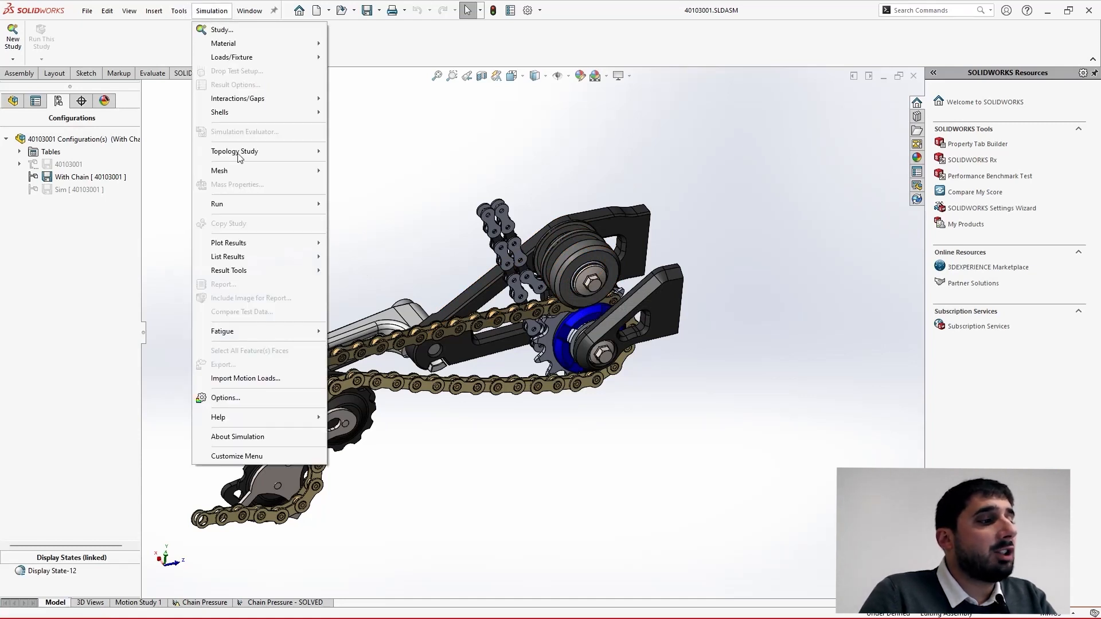
click(242, 403)
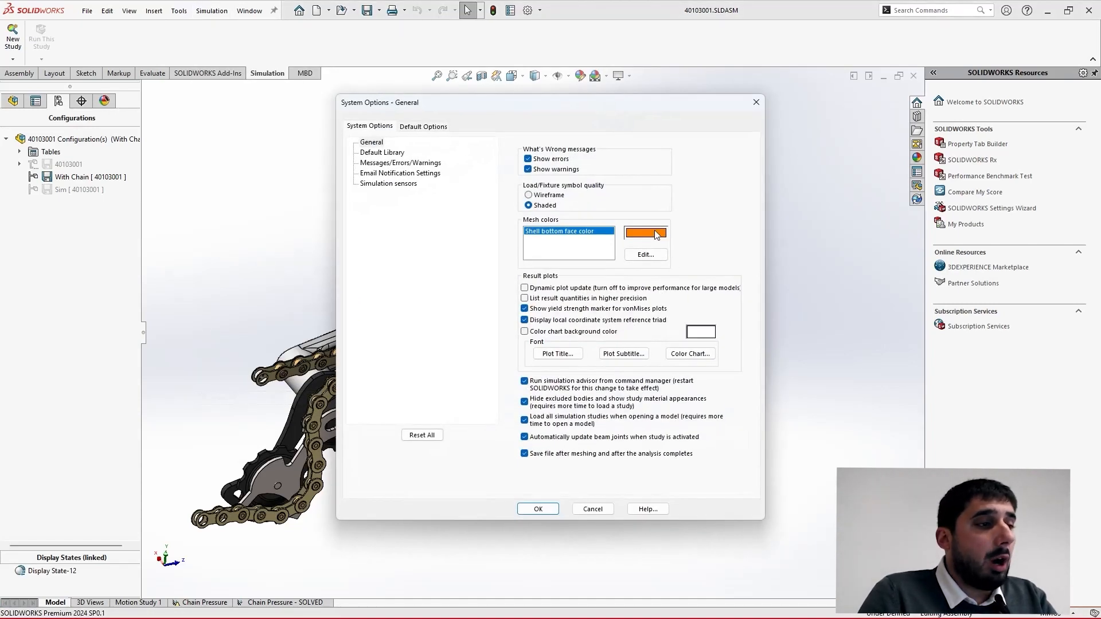
click(524, 454)
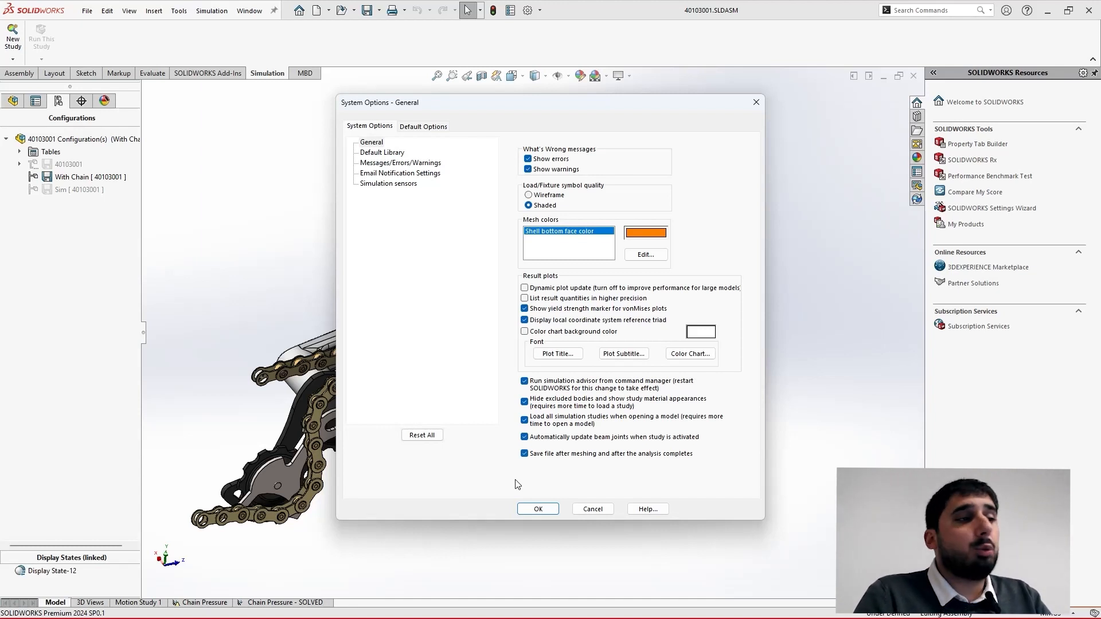
click(423, 129)
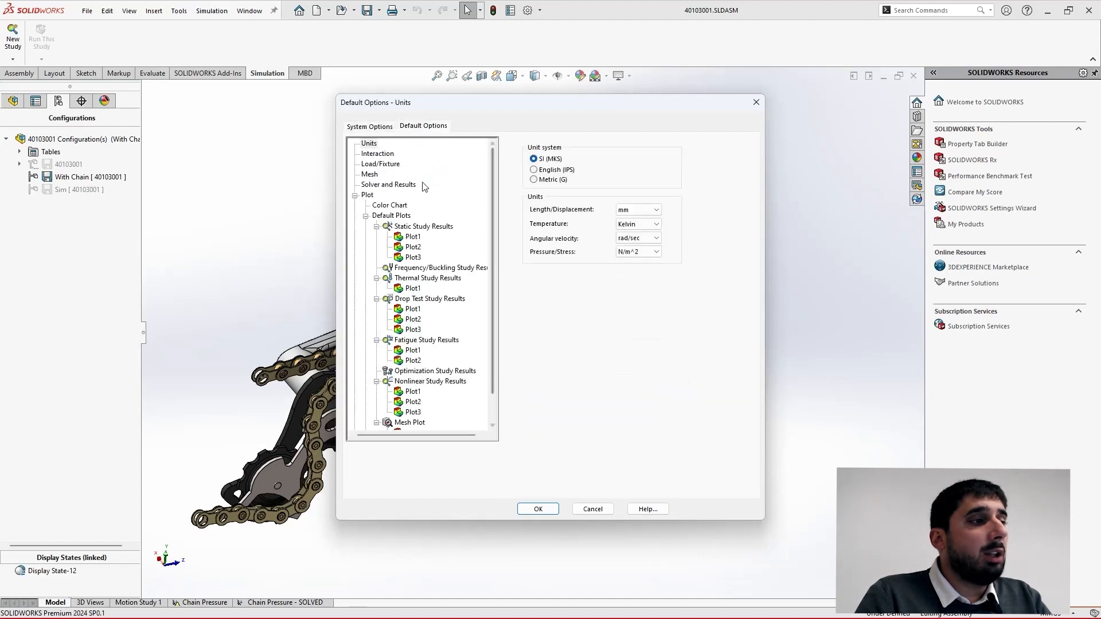
click(377, 185)
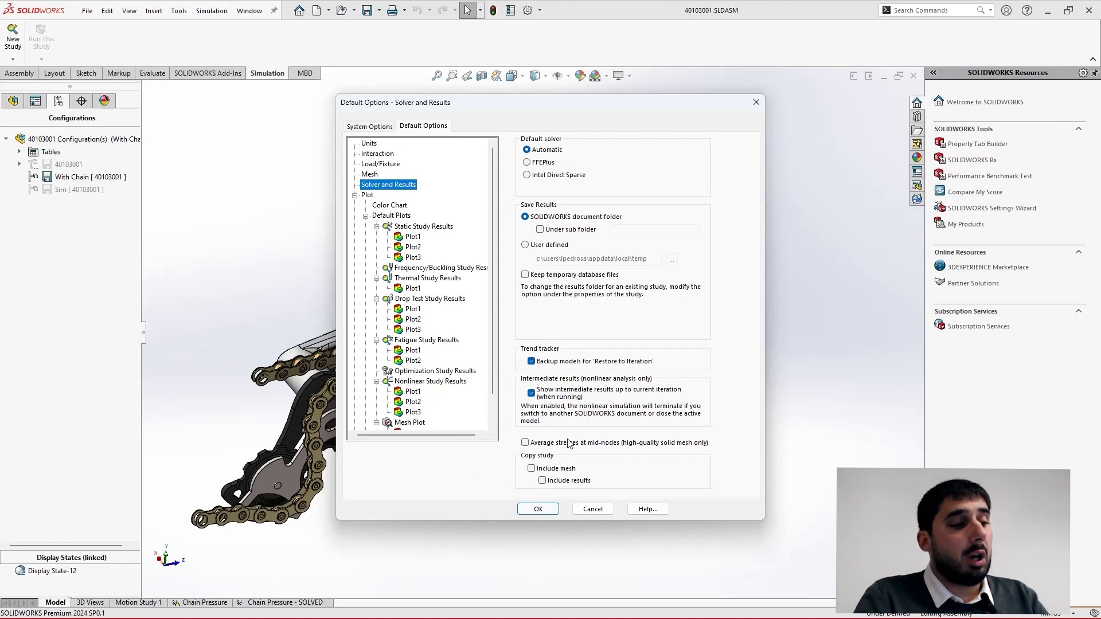
click(537, 510)
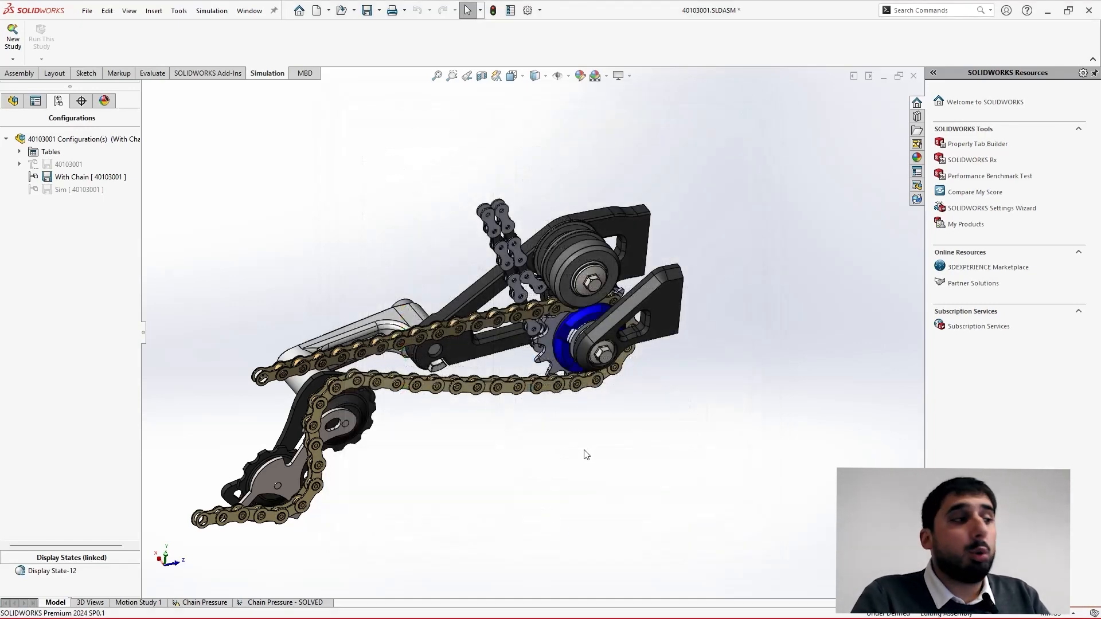
Activate the assembly's Sim configuration
scroll(570, 420, down, 6)
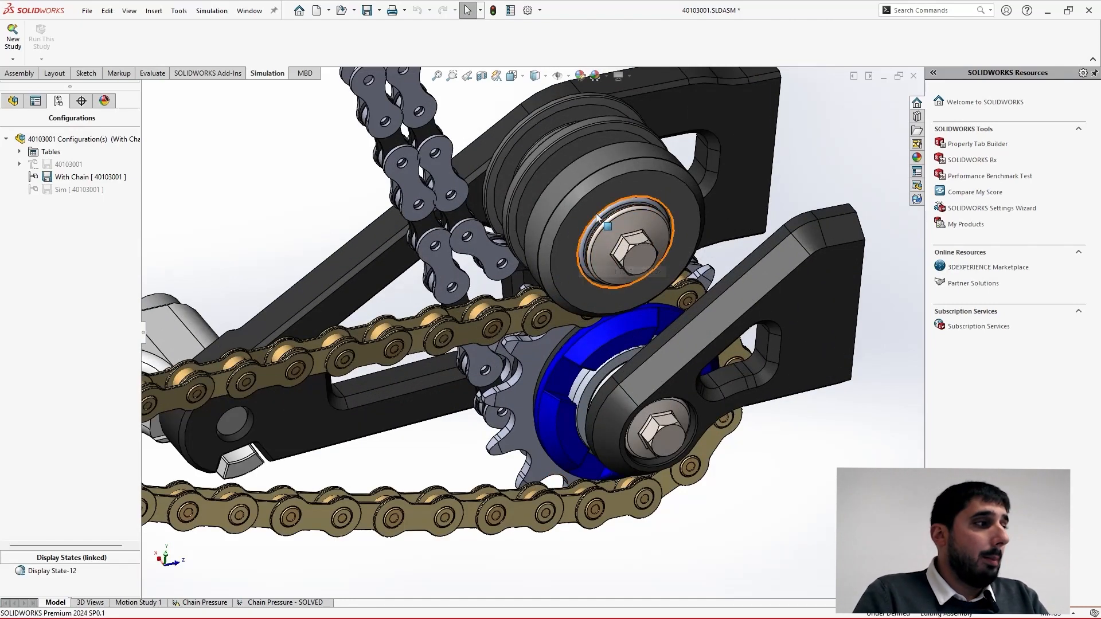
double_click(63, 192)
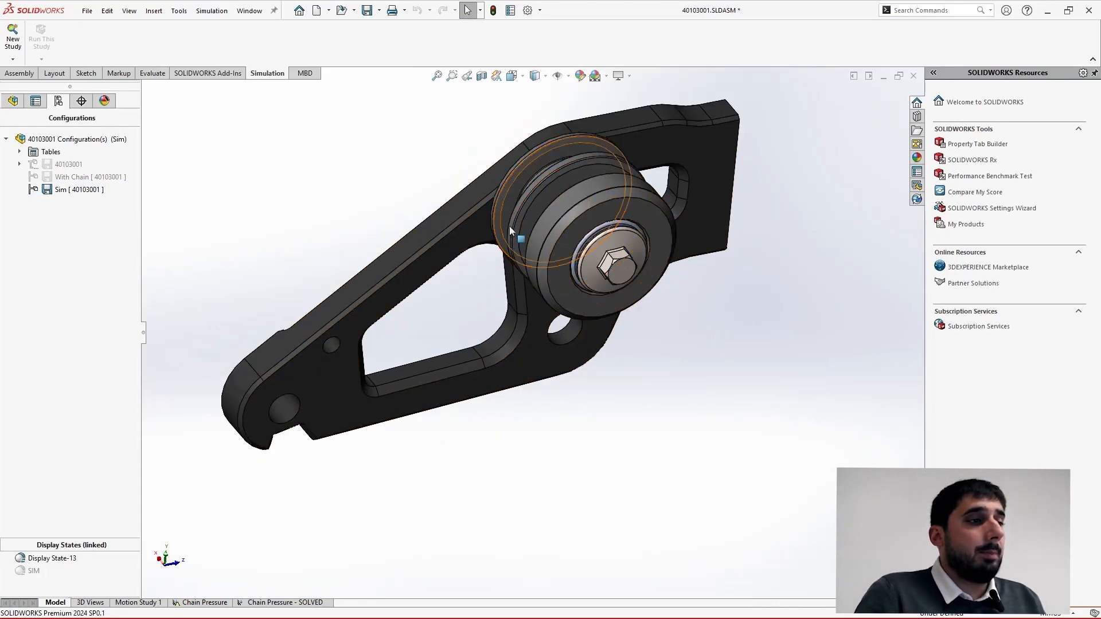
Hide the tensioner pulley temporarily to inspect the bearings and shaft inside it, and show the pulley again
middle_drag(510, 226, 572, 229)
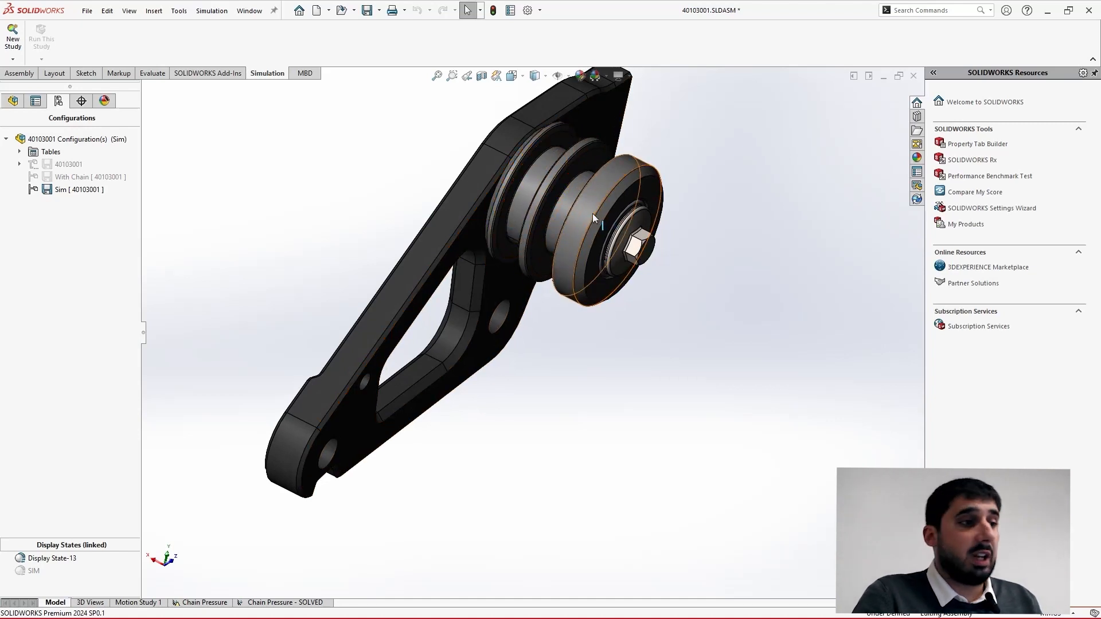
key(Tab)
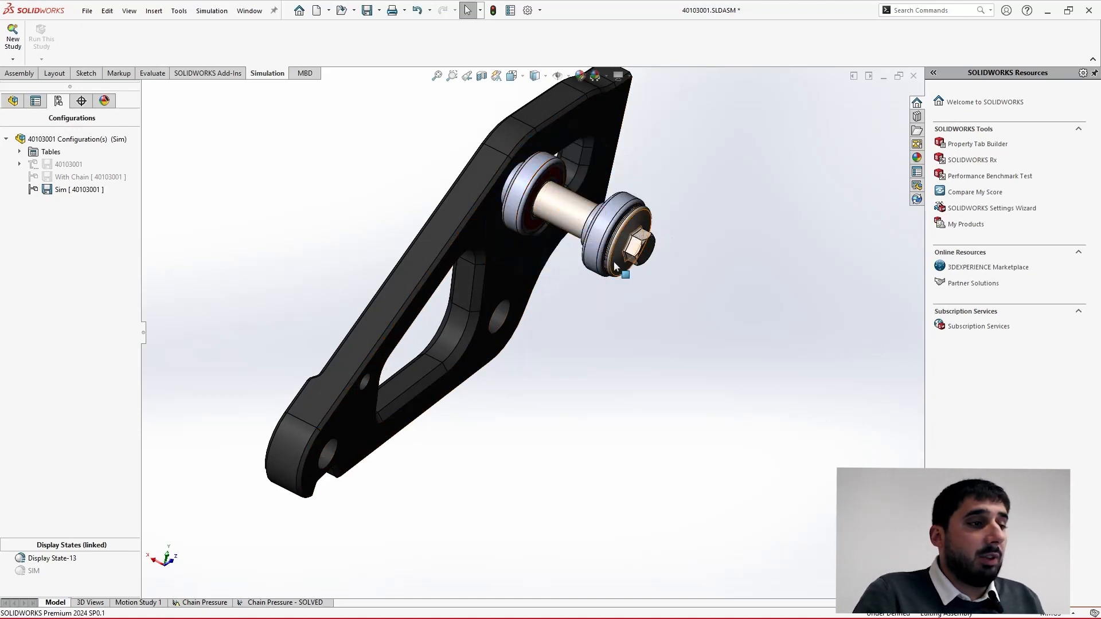
middle_drag(608, 270, 546, 250)
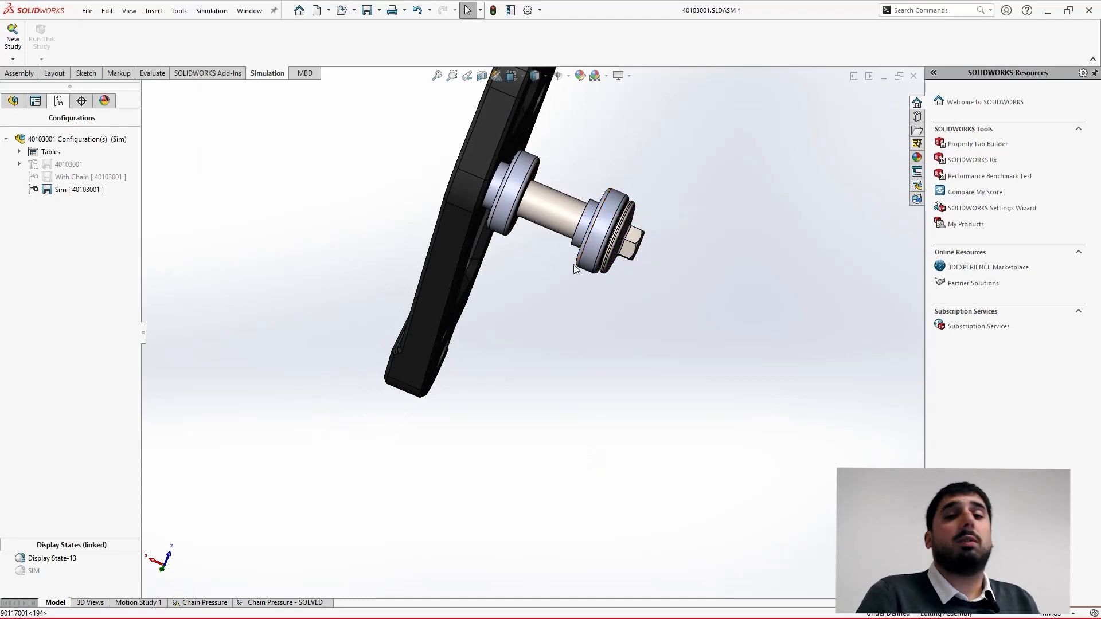
middle_drag(518, 276, 514, 196)
scroll(515, 196, up, 6)
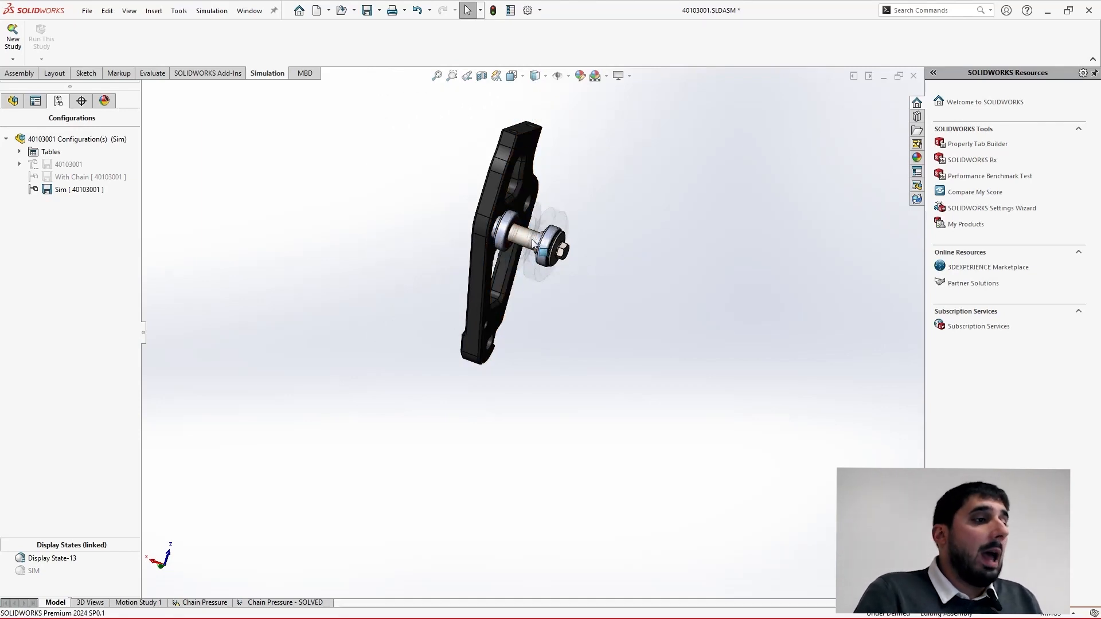
click(529, 243)
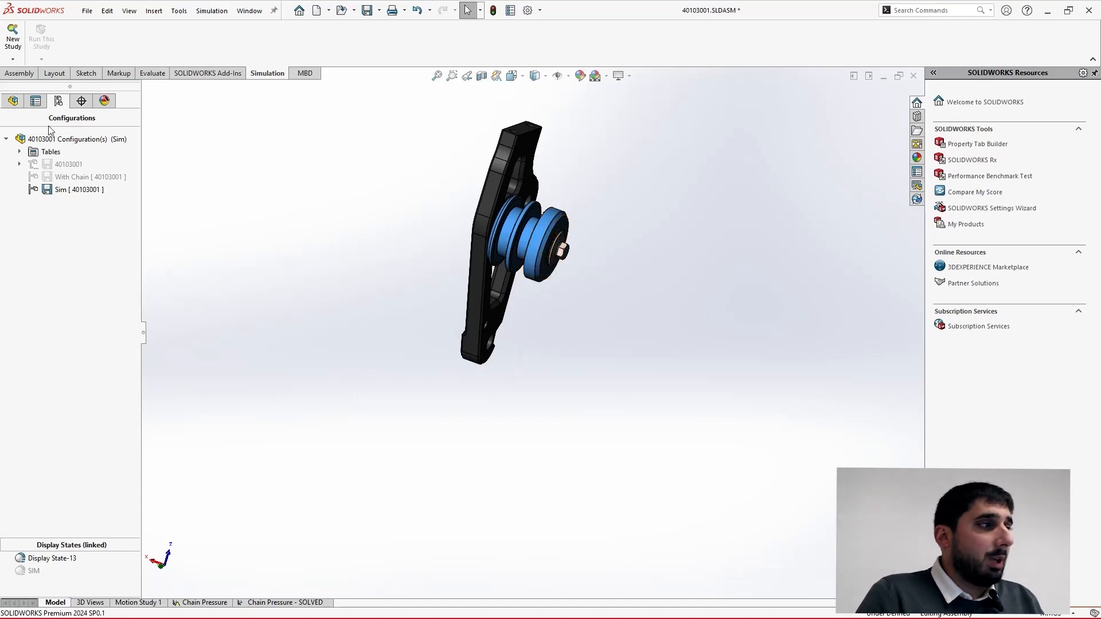
Activate the assembly's SIM display state
click(12, 101)
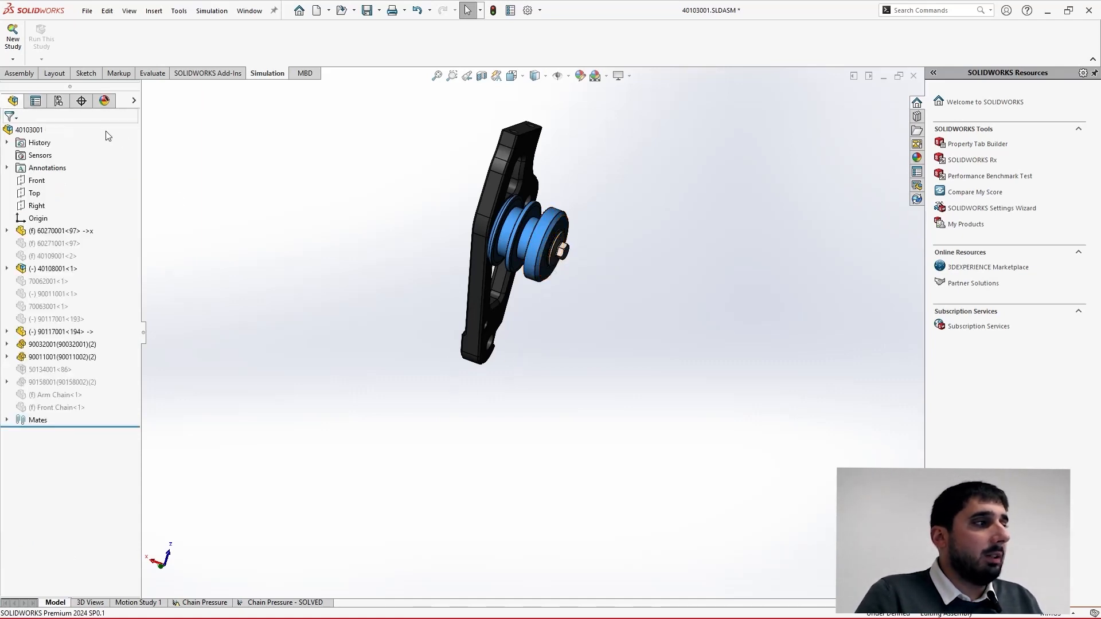
click(133, 105)
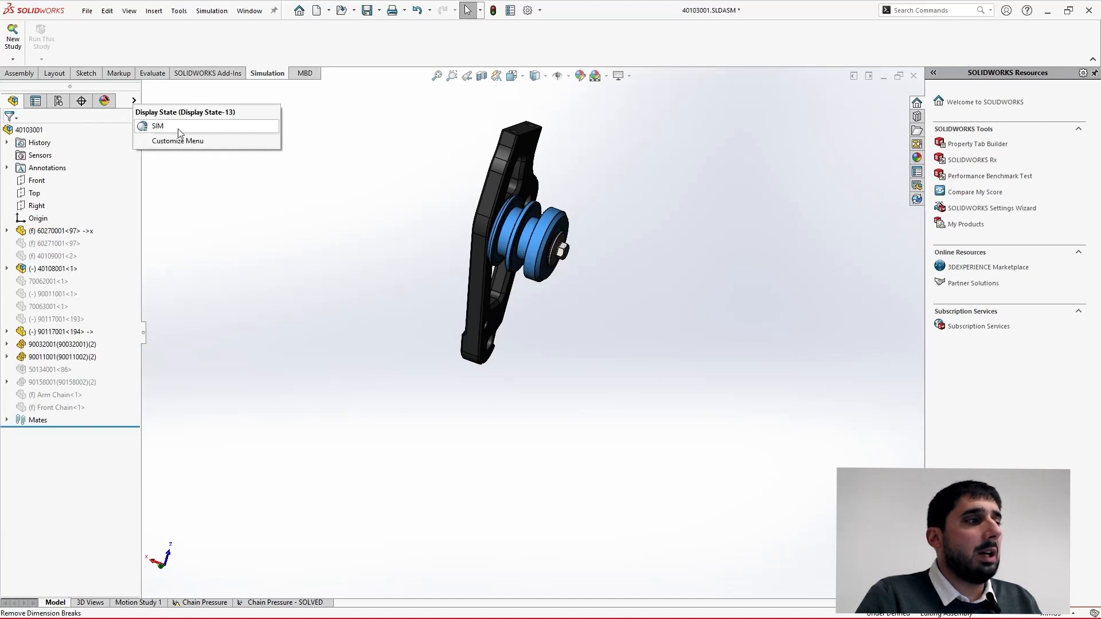
click(179, 133)
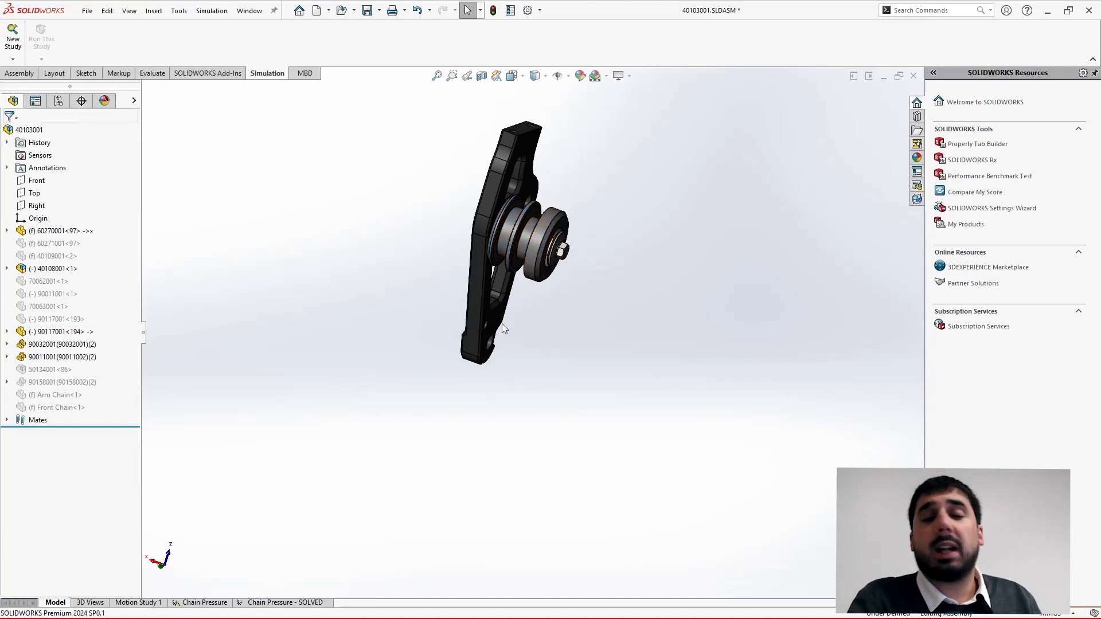
Open the Chain Pressure simulation study
middle_drag(504, 328, 535, 319)
scroll(561, 232, down, 5)
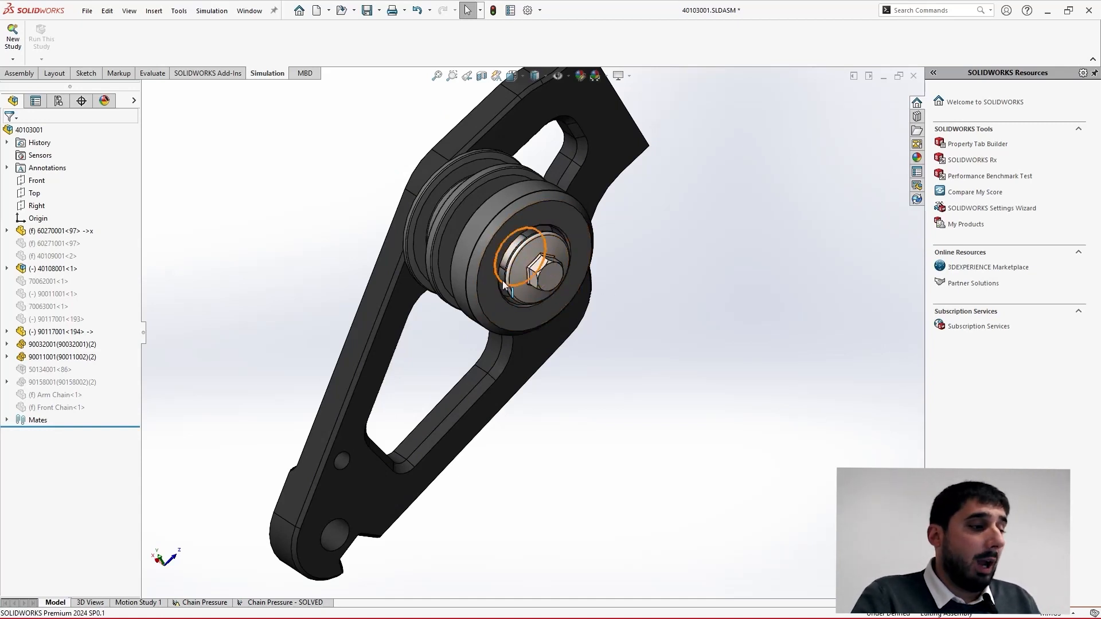
click(210, 603)
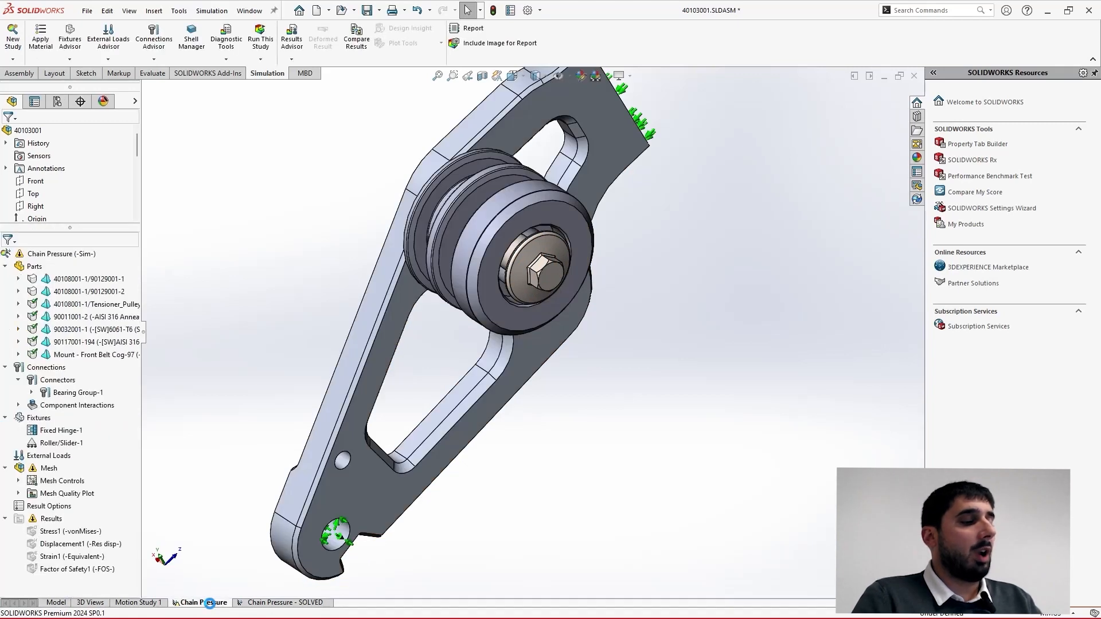
Start a bearing connector between the shaft's cylindrical face and the pulley's inner face near the bolt head, with the Distributed connection type
right_click(57, 380)
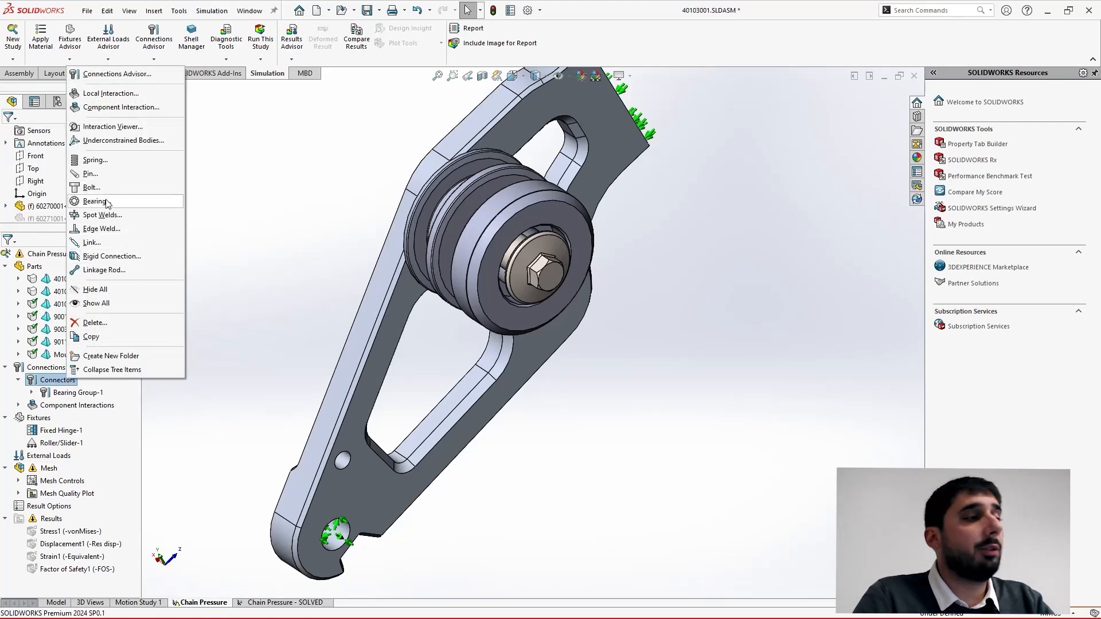
click(102, 203)
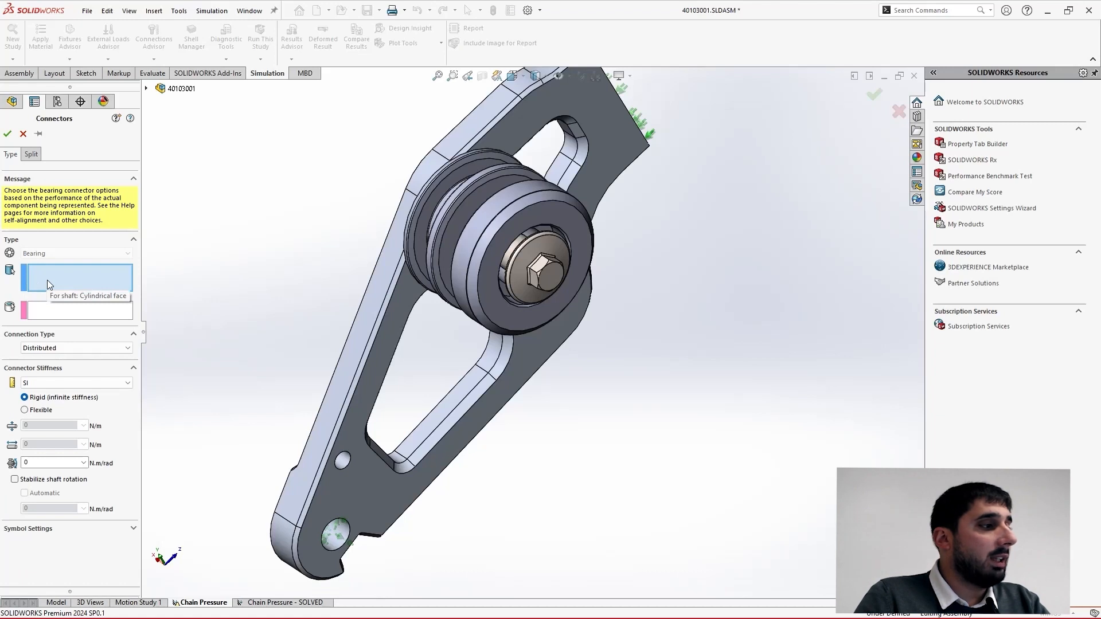
scroll(528, 265, down, 5)
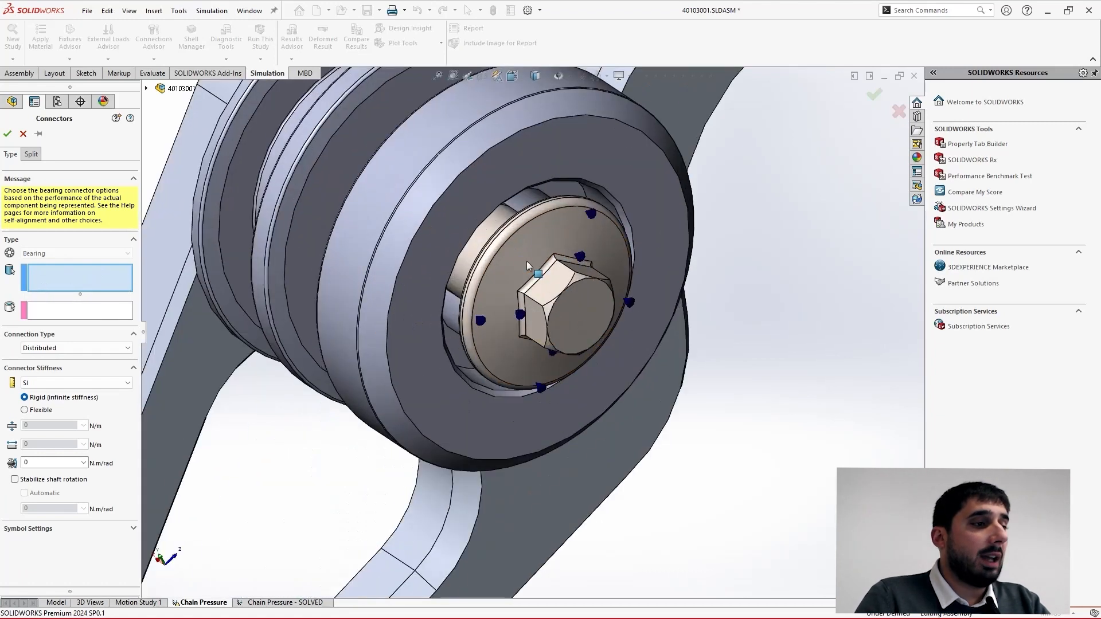
click(481, 243)
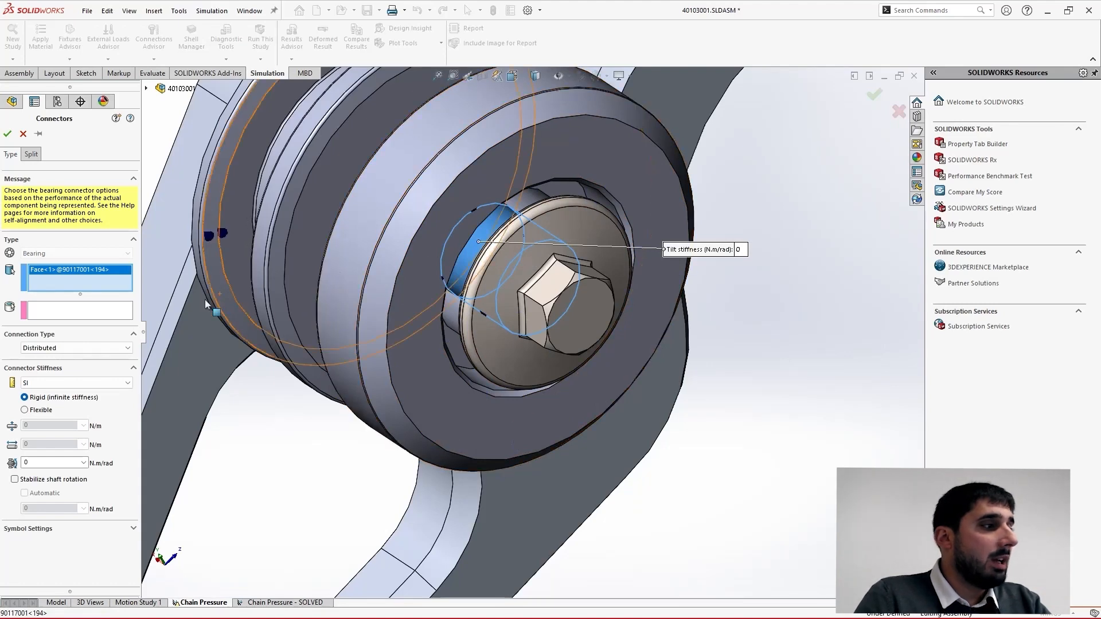
click(86, 313)
middle_drag(632, 198, 604, 187)
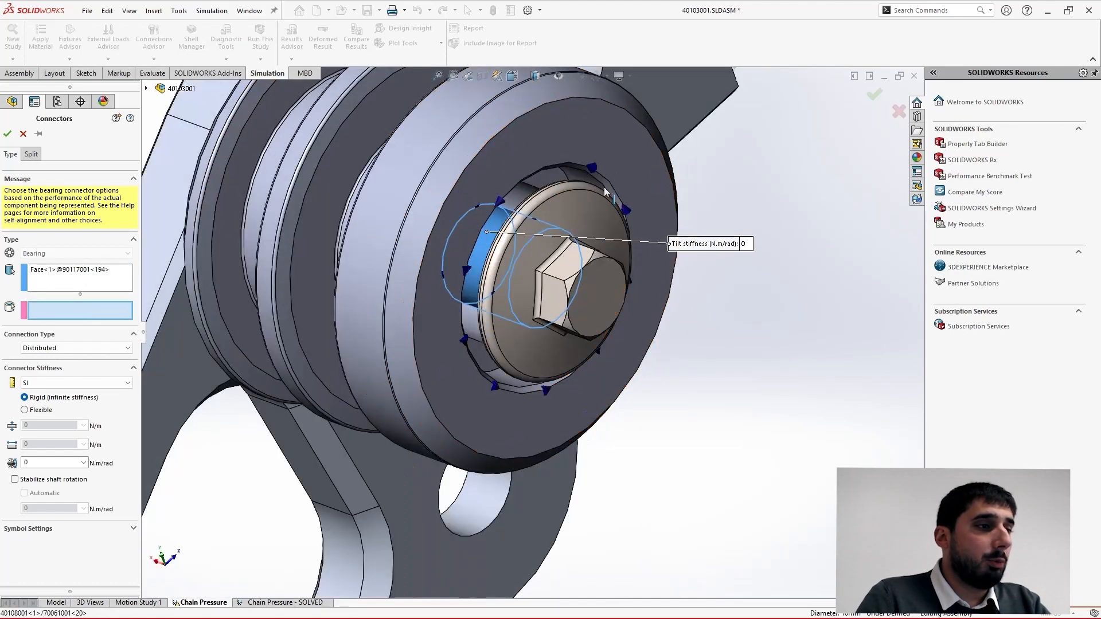
click(589, 178)
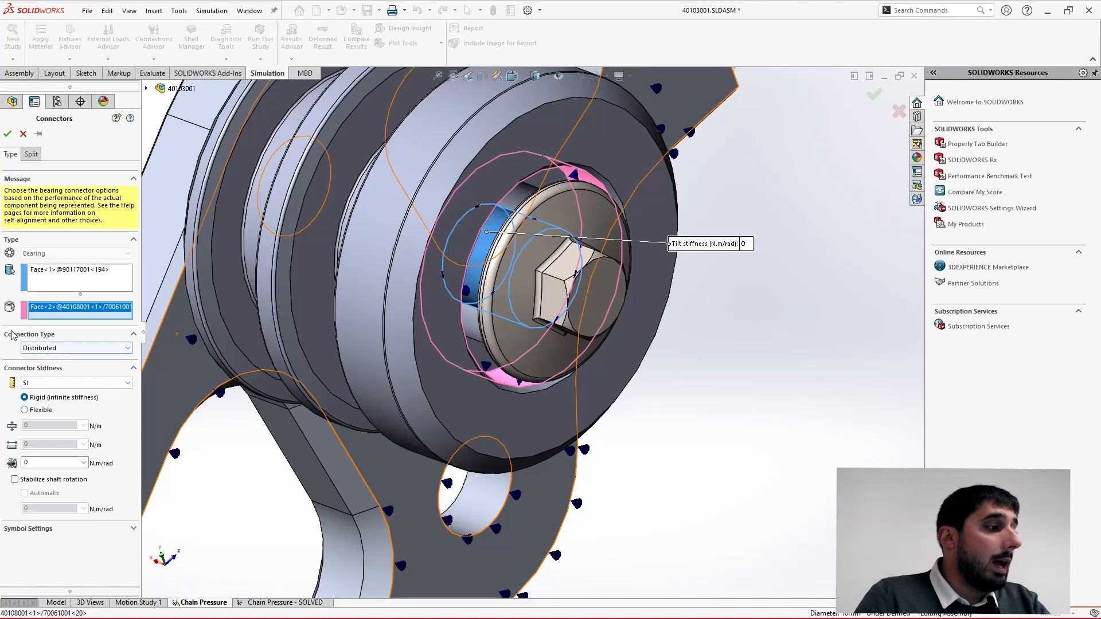
click(59, 348)
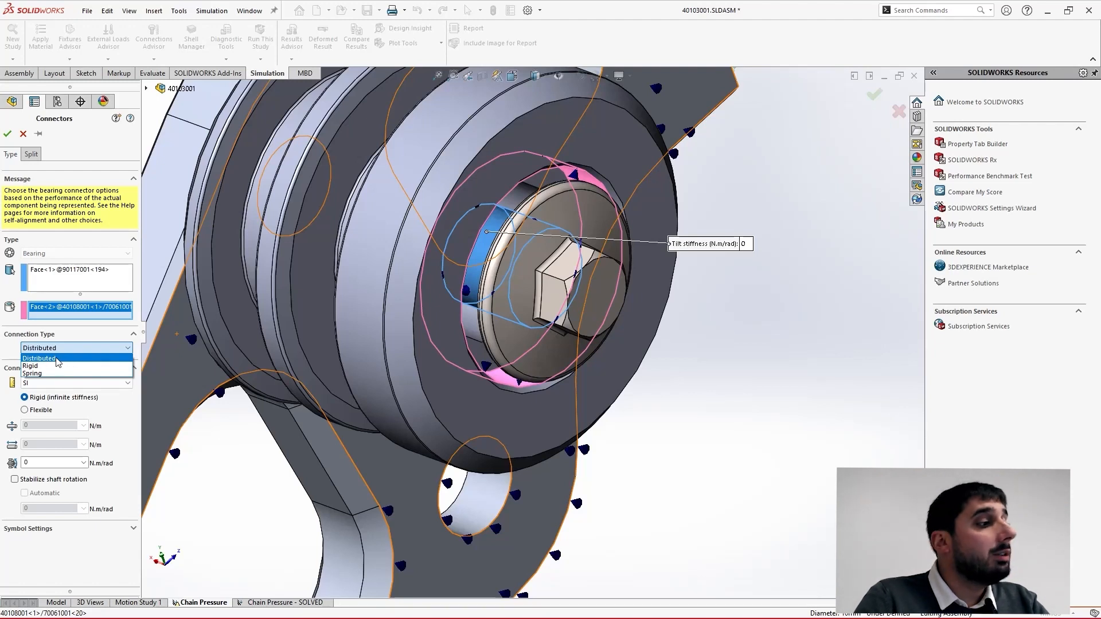
click(57, 359)
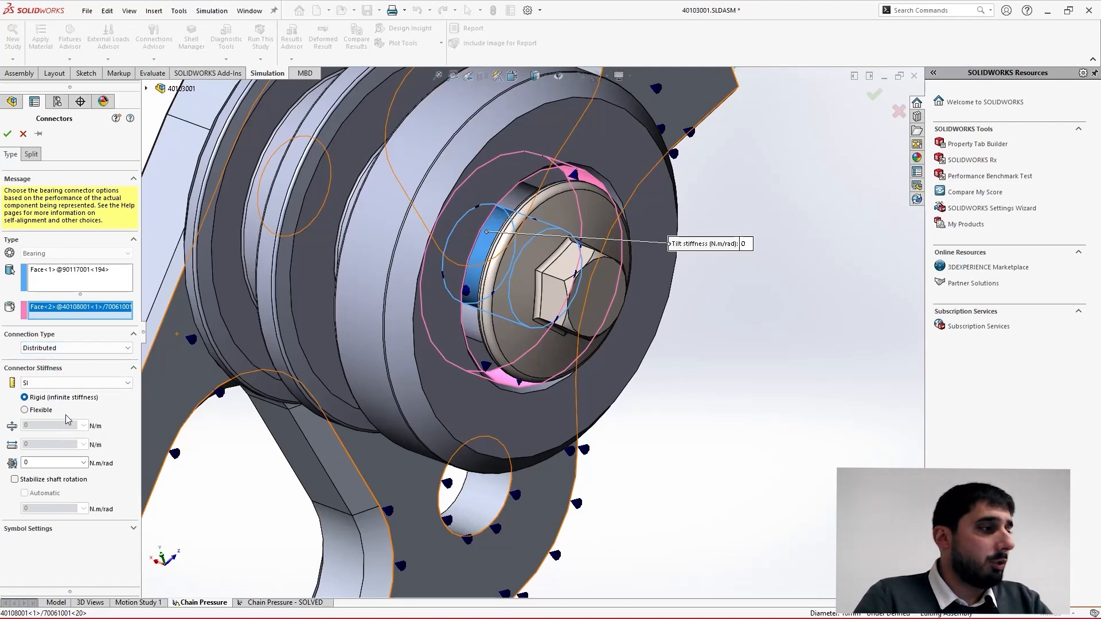
Create the connector as Flexible with 900000 N/m lateral and axial stiffness, 4.3 N.m/rad tilt stiffness, and shaft rotation stabilized at 0.002 N.m/rad
click(34, 410)
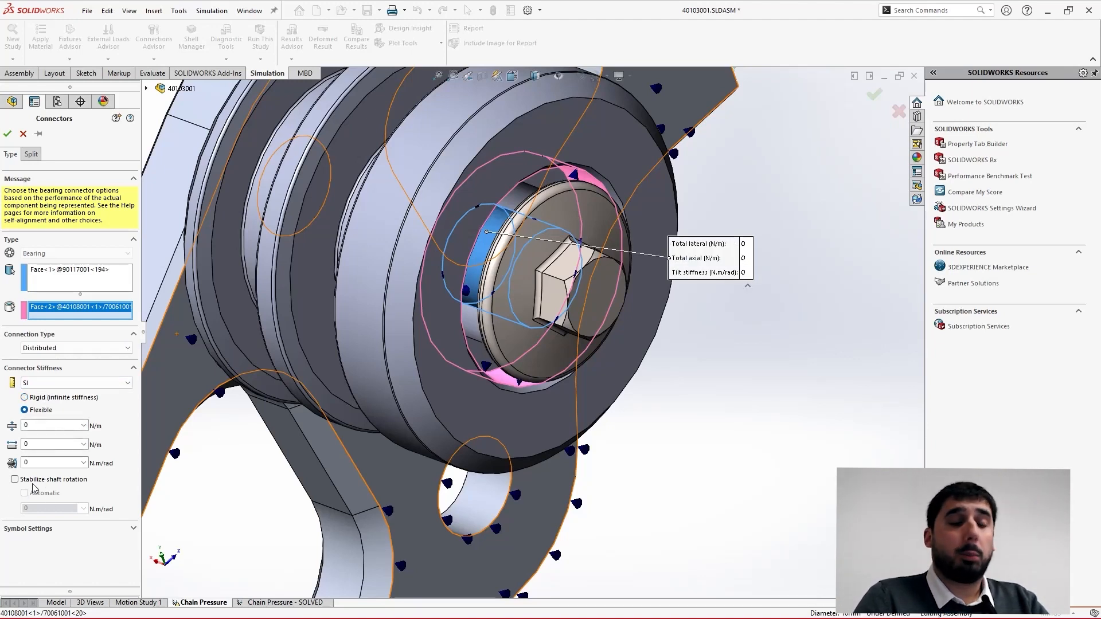
click(44, 428)
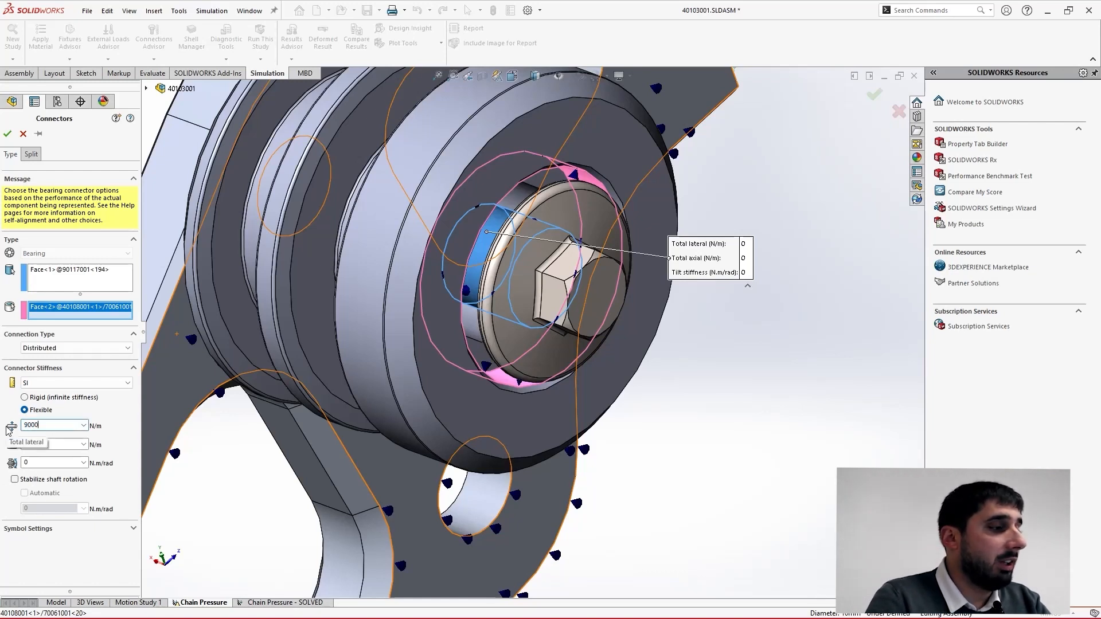
text(90000)
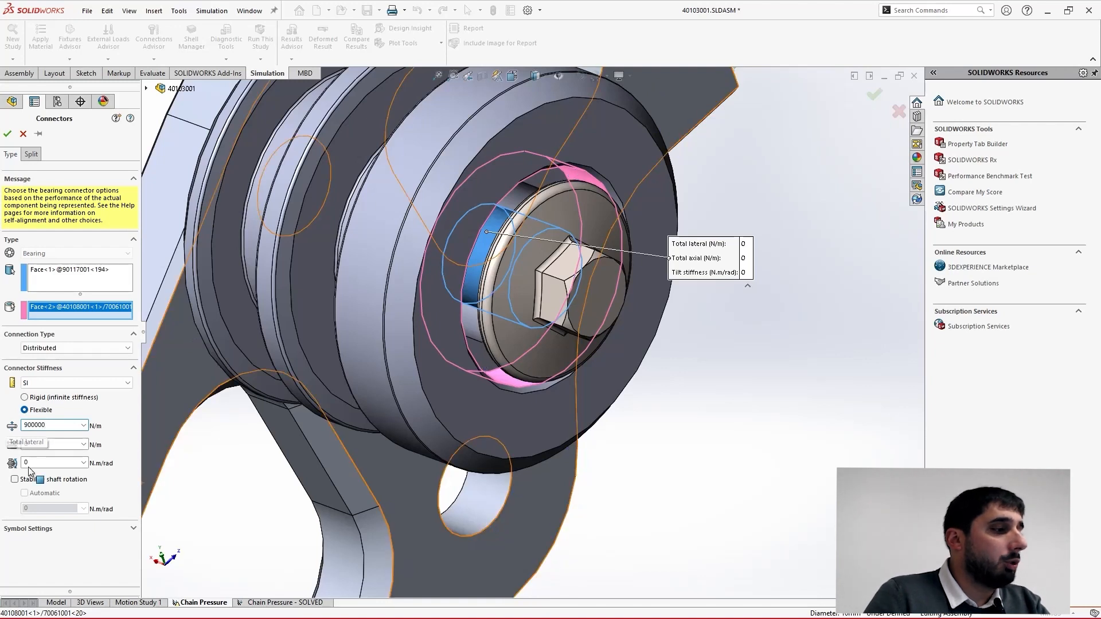
text(0)
click(41, 444)
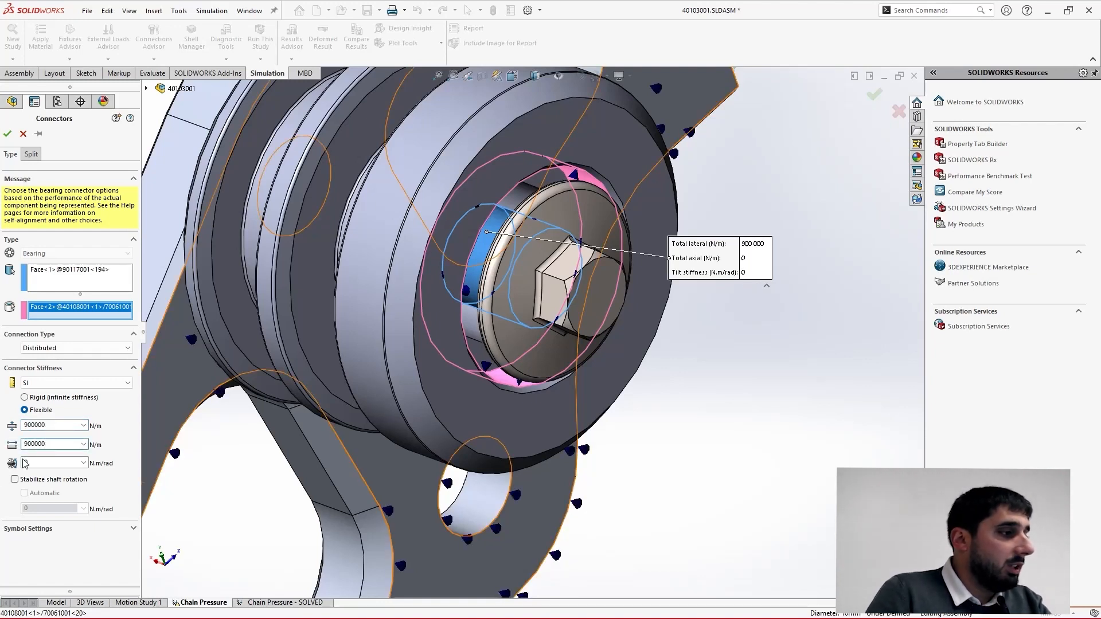
click(46, 462)
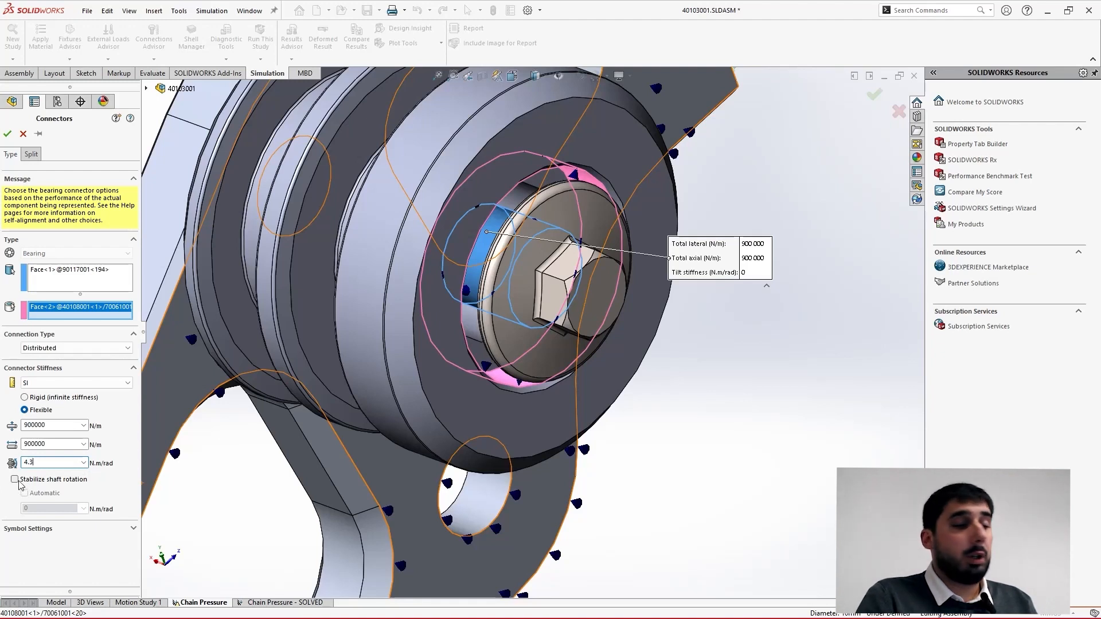
click(17, 482)
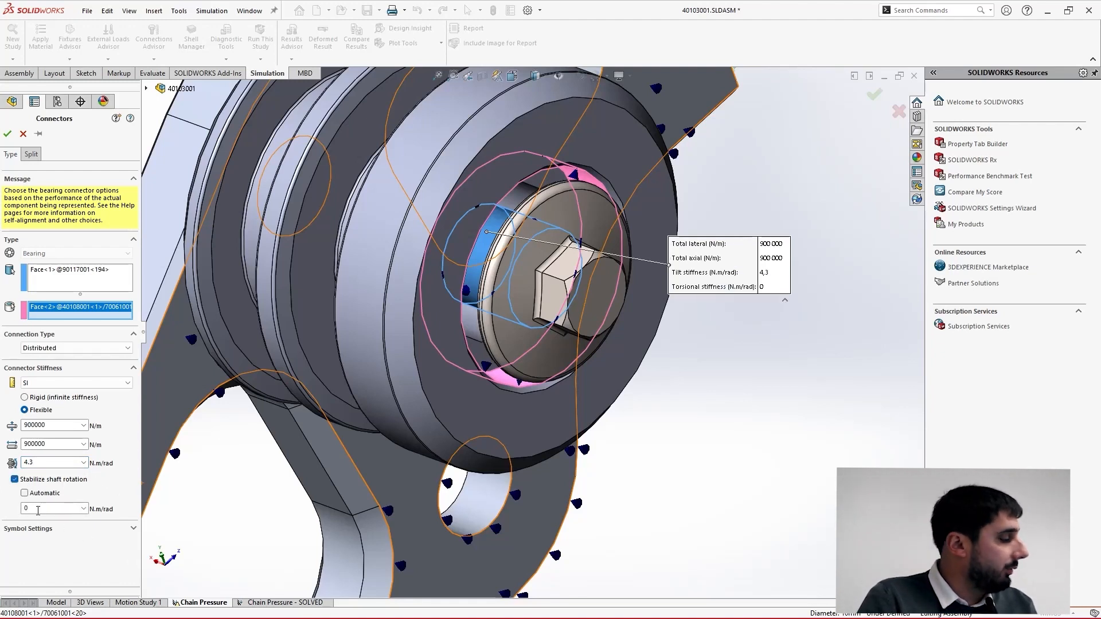
key(Tab)
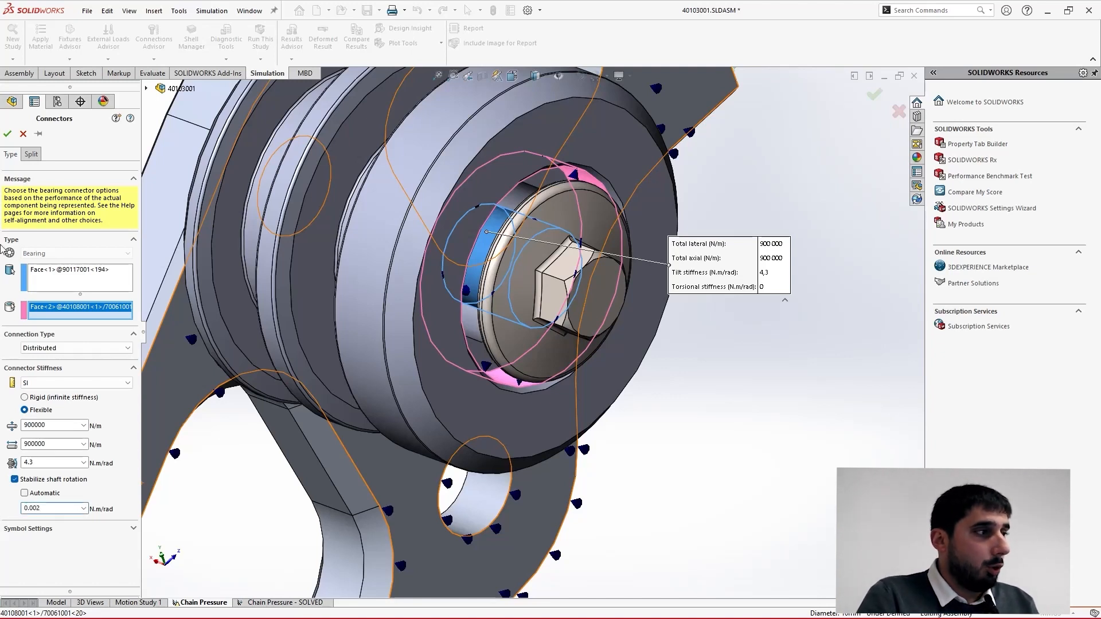
click(8, 136)
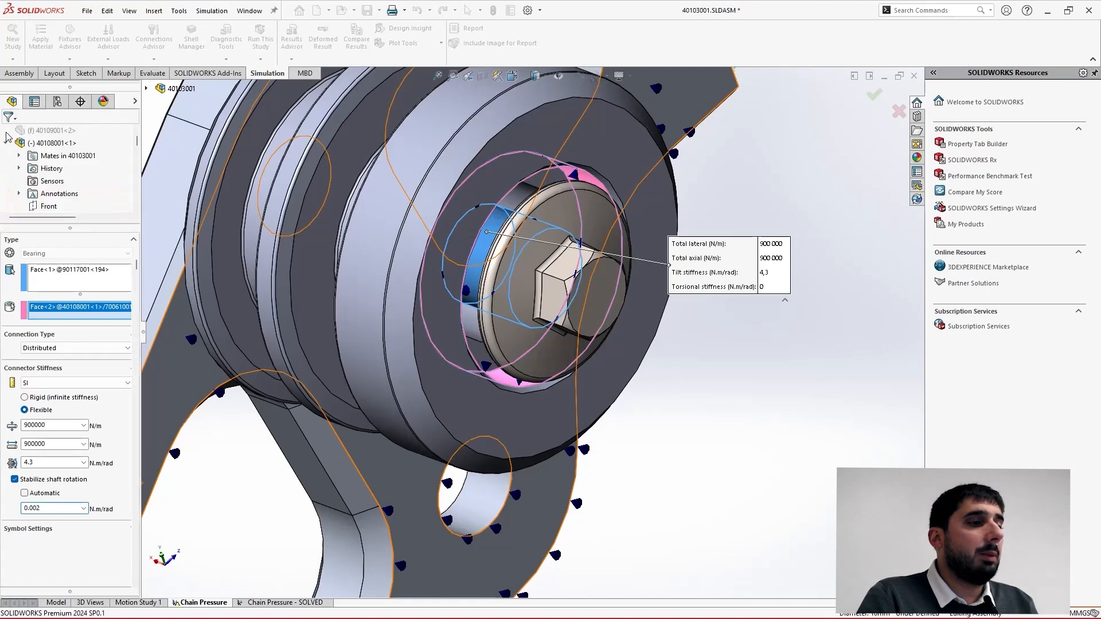
Open the Chain Pressure - SOLVED study and display its Stress1 von Mises plot around the pulley
middle_drag(517, 252, 577, 277)
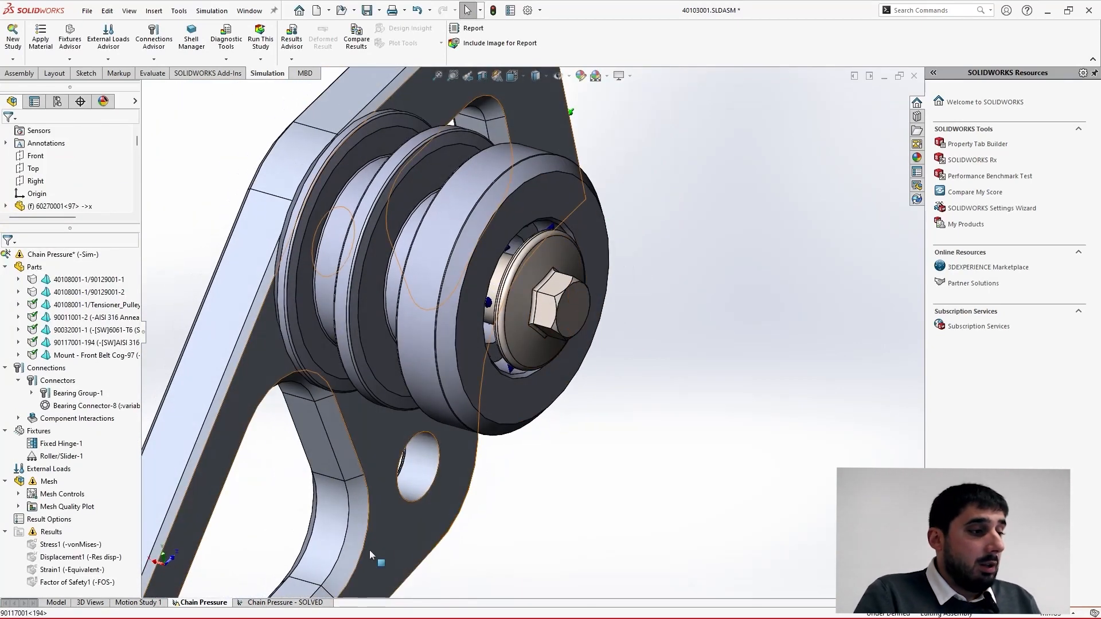
click(302, 603)
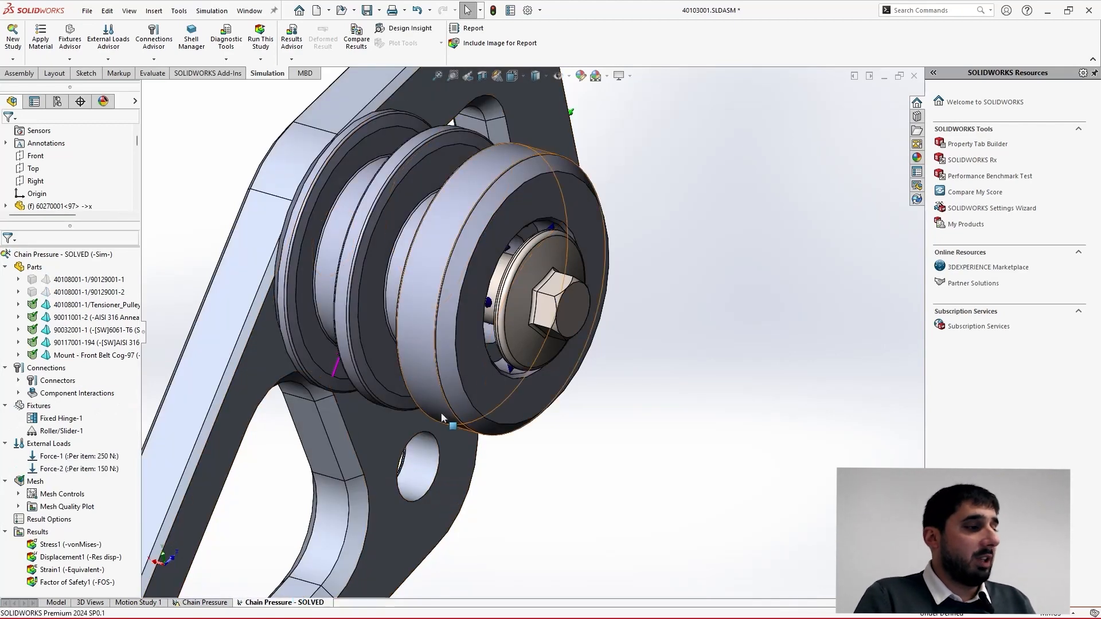
double_click(68, 544)
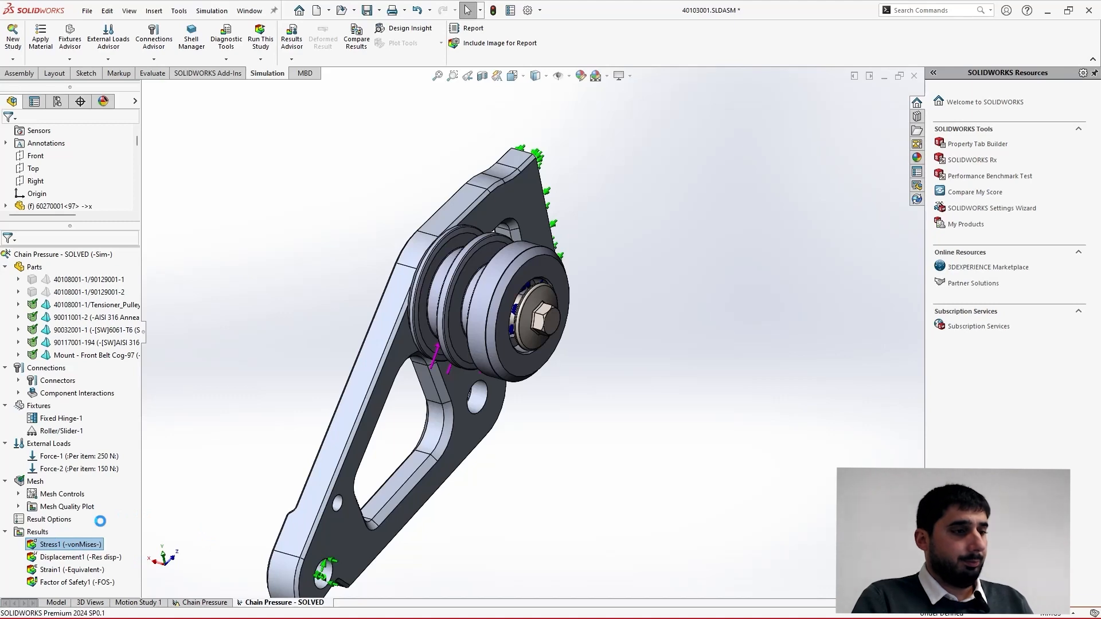
scroll(453, 332, down, 5)
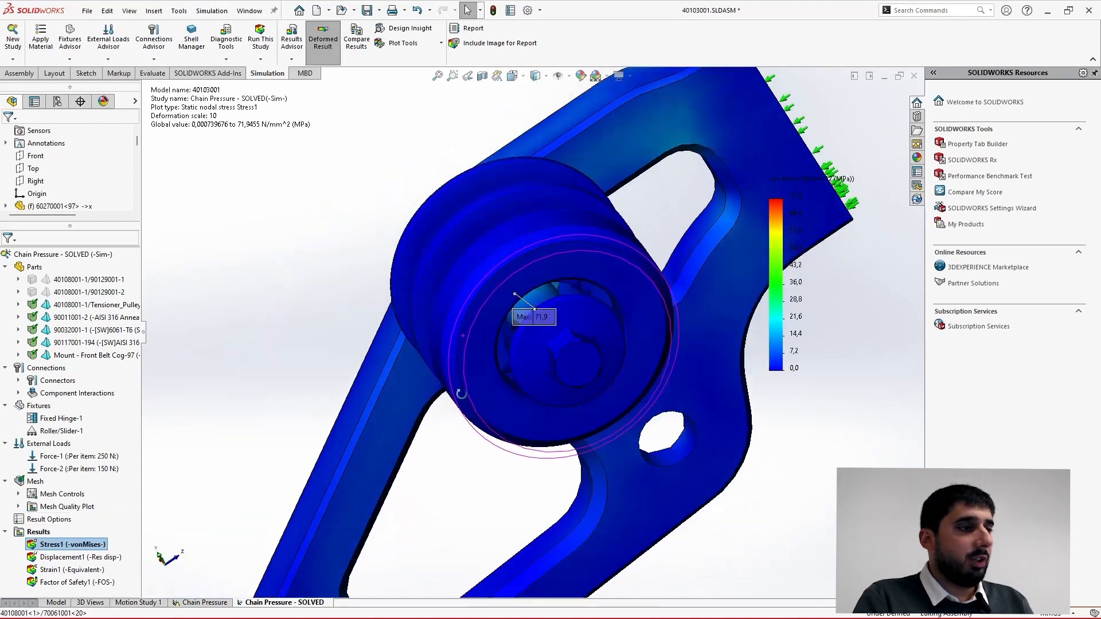
middle_drag(461, 394, 454, 355)
scroll(464, 354, up, 3)
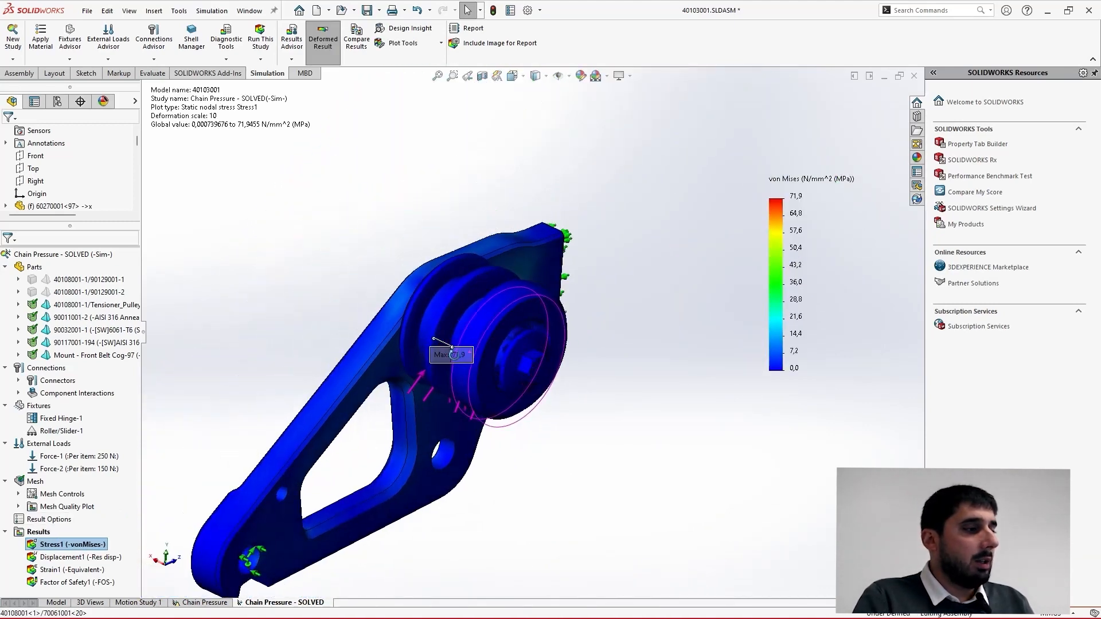
Display the Displacement1 resultant displacement plot and inspect it around the pulley and bolt
double_click(70, 556)
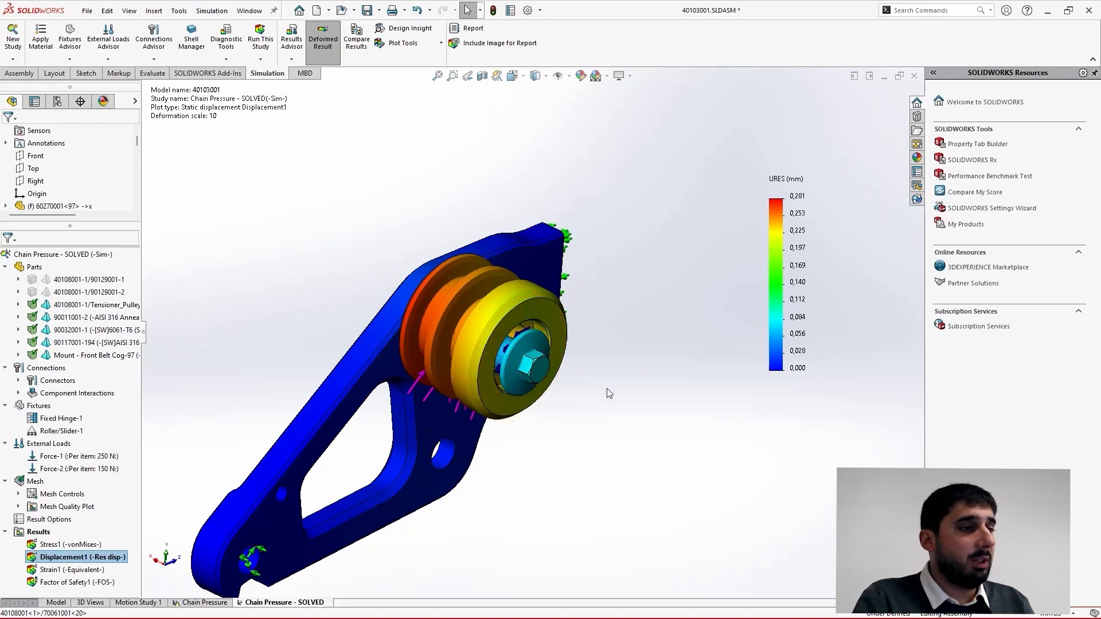
scroll(569, 450, down, 2)
scroll(453, 261, down, 2)
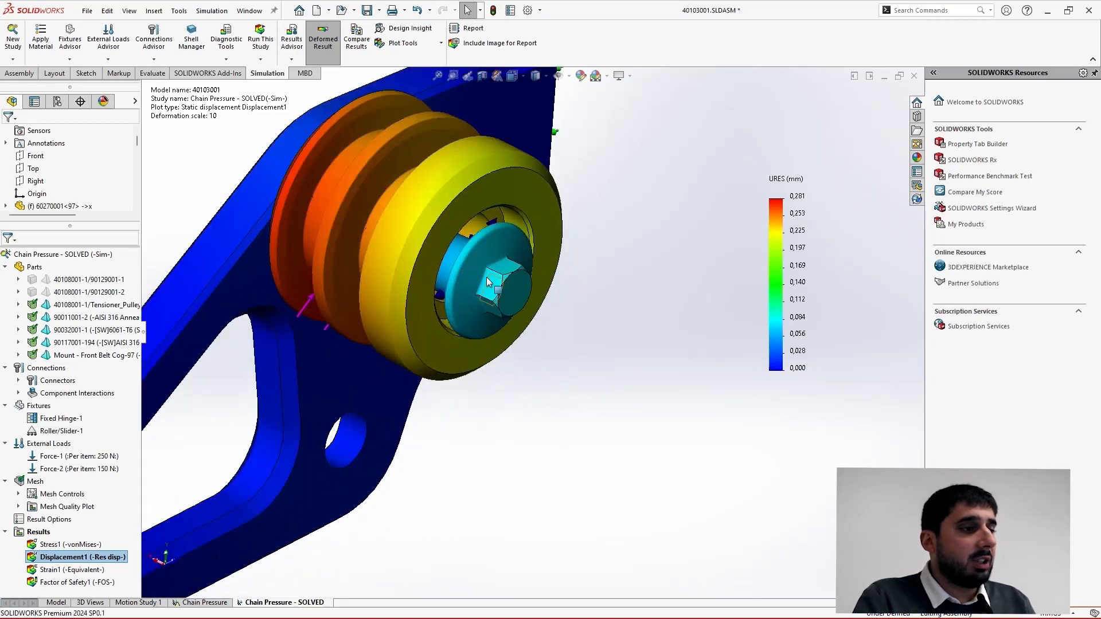
Isolate the pulley's bolt component and show the Stress1 von Mises plot on it alone
click(477, 277)
right_click(477, 277)
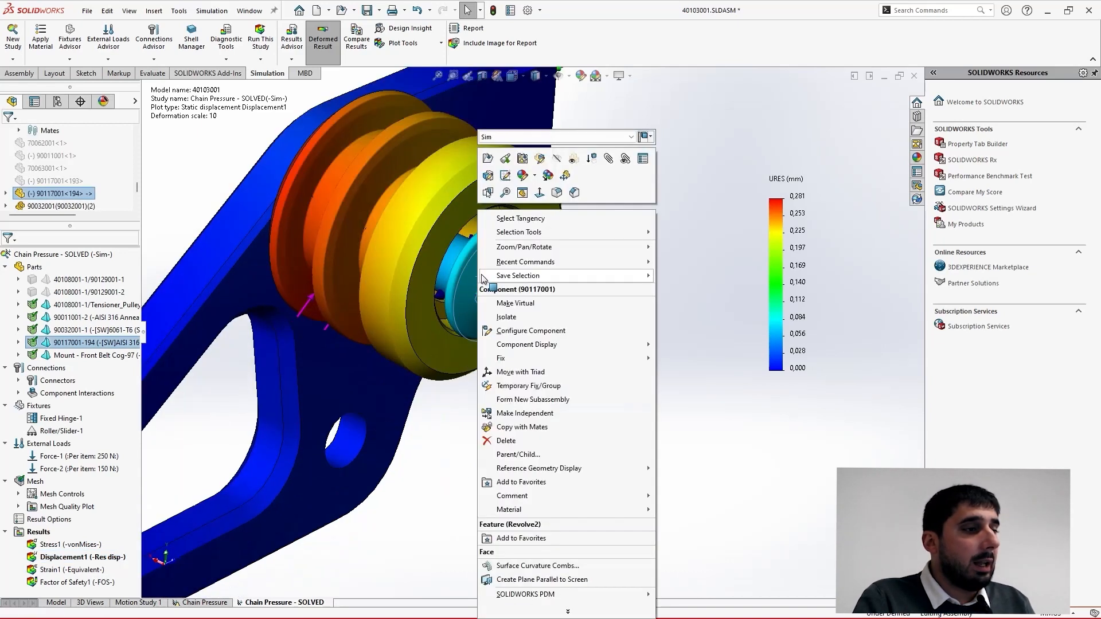
click(506, 317)
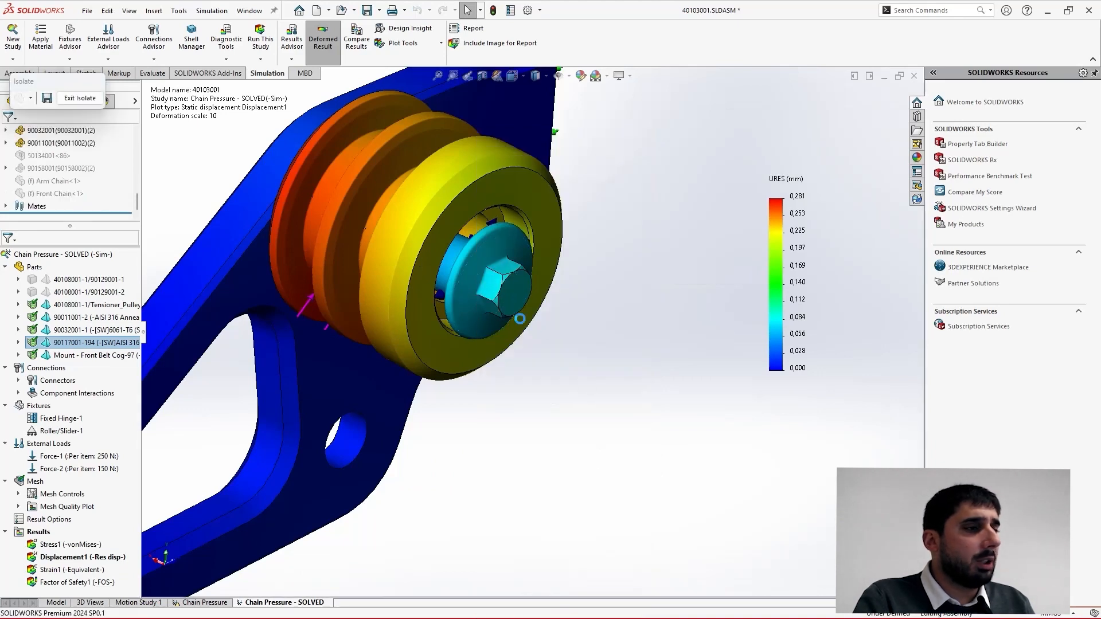
right_click(77, 545)
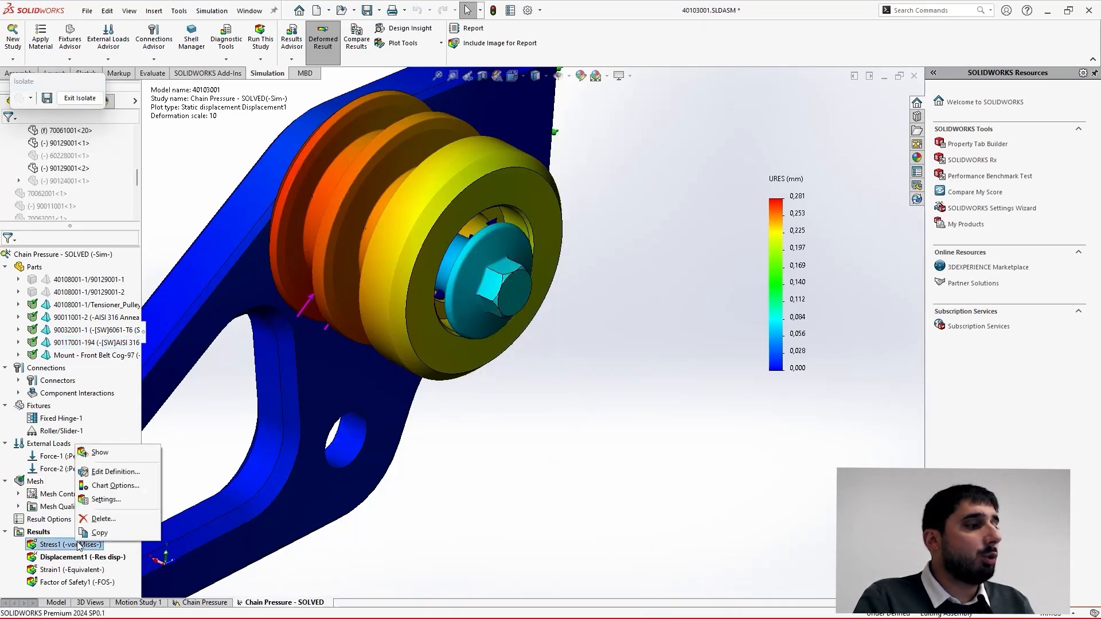
click(111, 454)
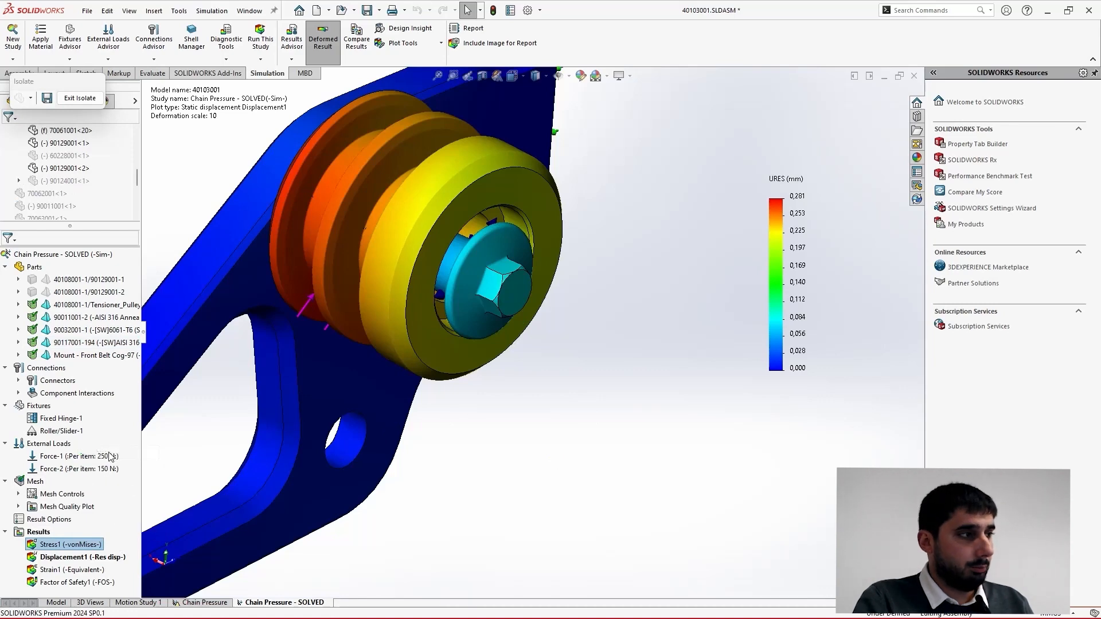
middle_drag(312, 379, 411, 300)
Show the Displacement1 plot on the isolated bolt, and exit the isolation to restore the full assembly
click(75, 557)
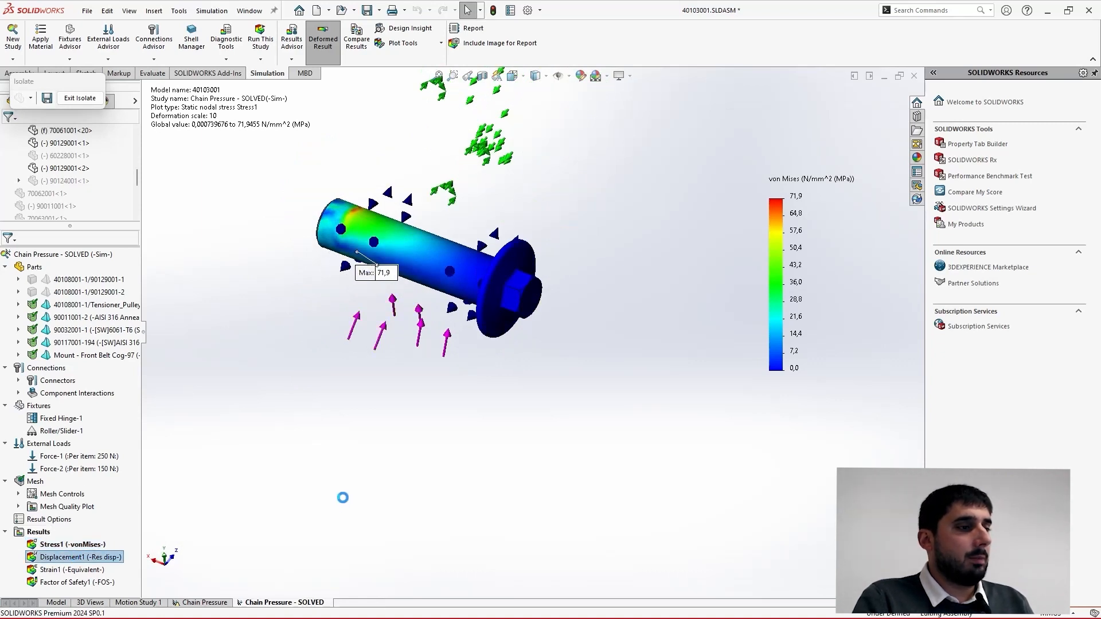
middle_drag(467, 525, 605, 393)
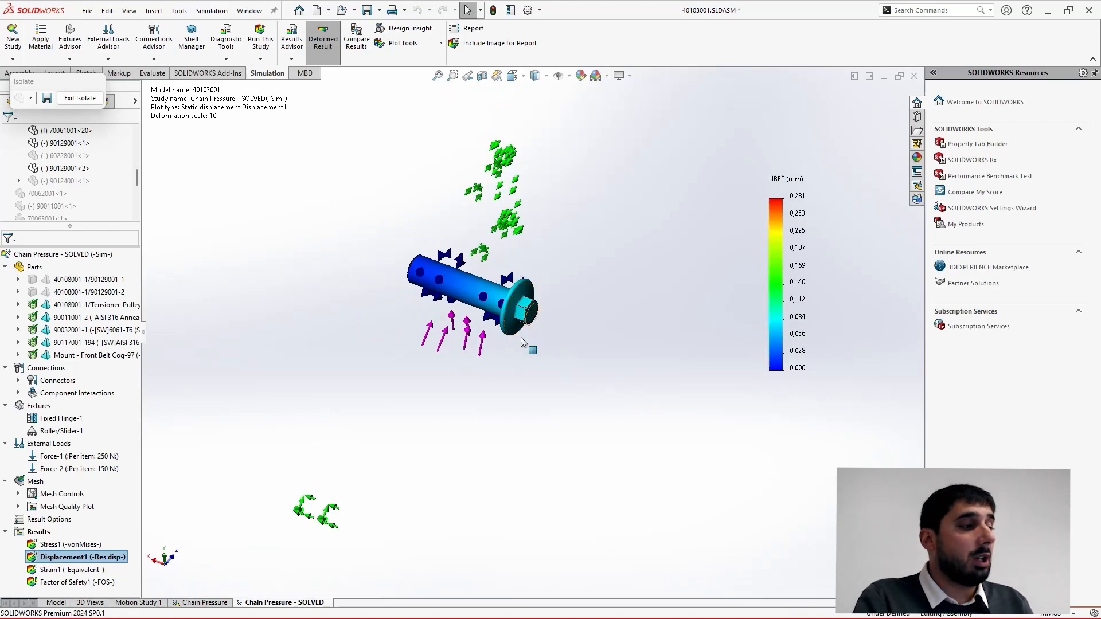
click(79, 98)
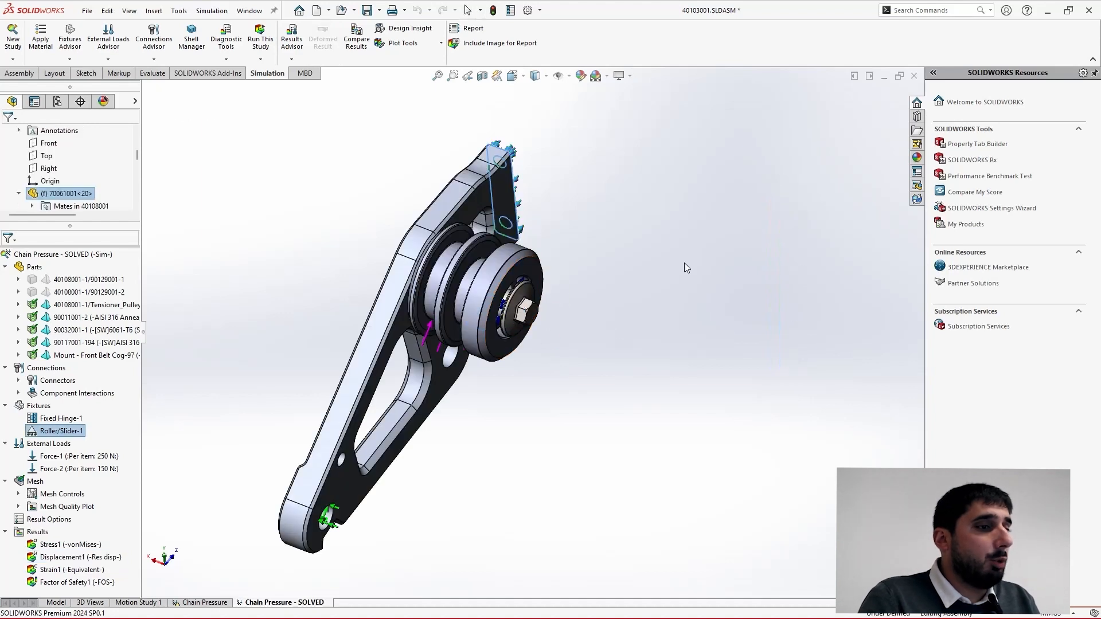
click(684, 271)
Open the recent part 70025001-.SLDPRT and display its Plastics study tree at full width
key(ctrl+F2)
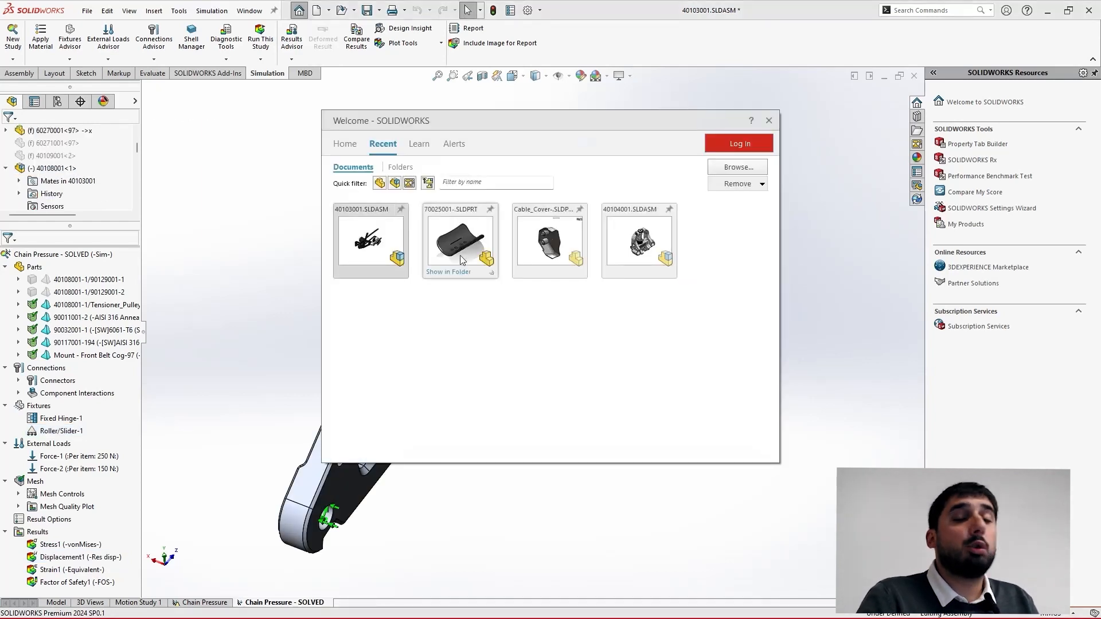
mouse_move(464, 253)
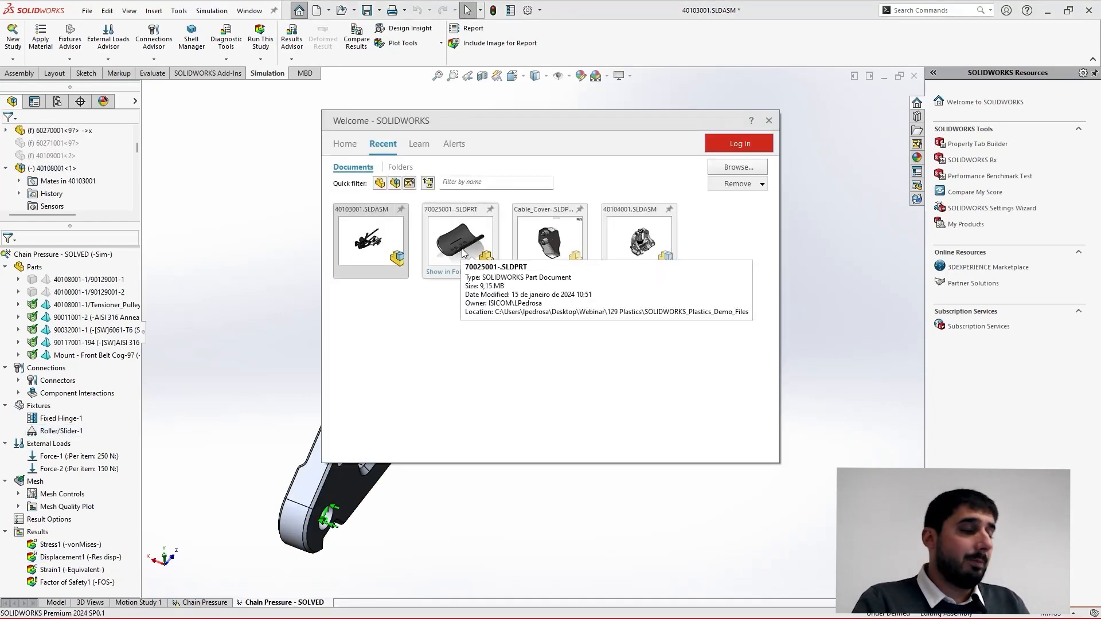
key(Escape)
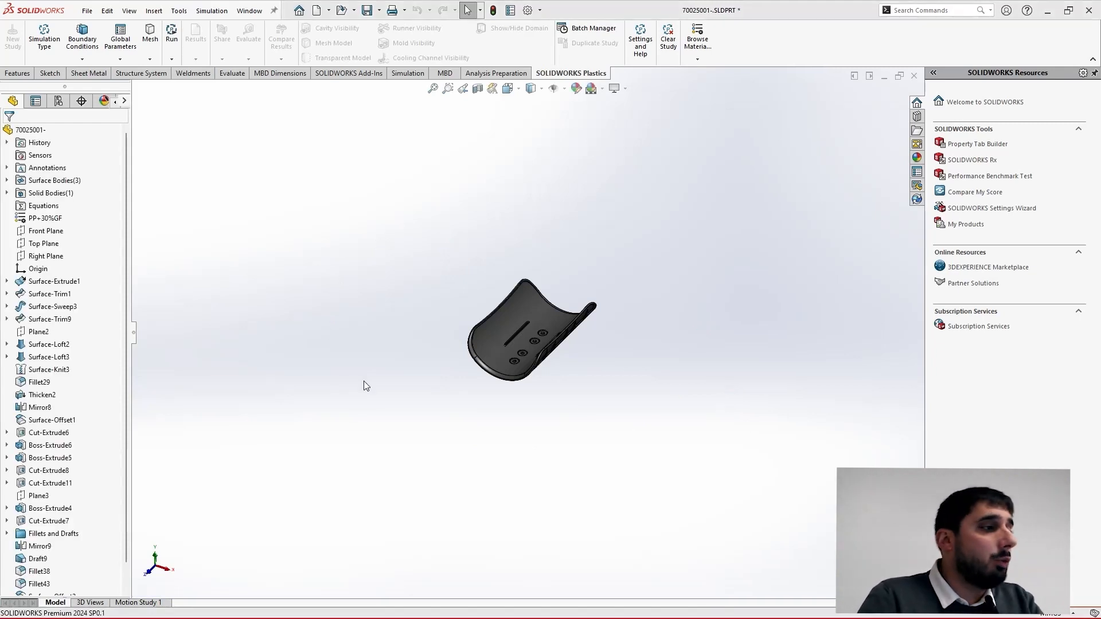
drag(131, 265, 205, 263)
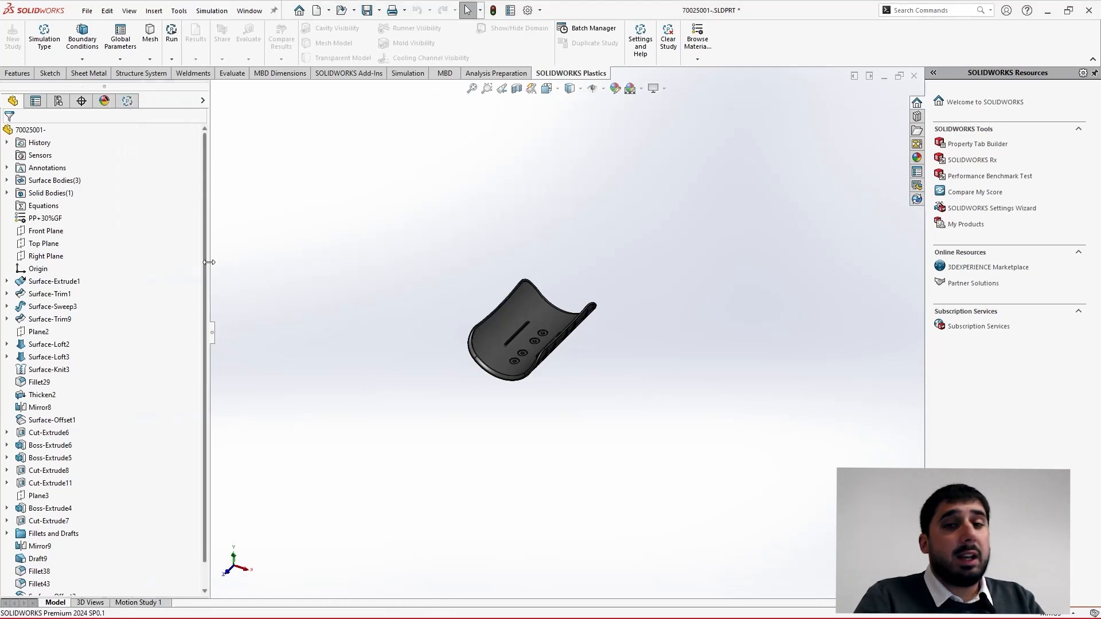
click(129, 102)
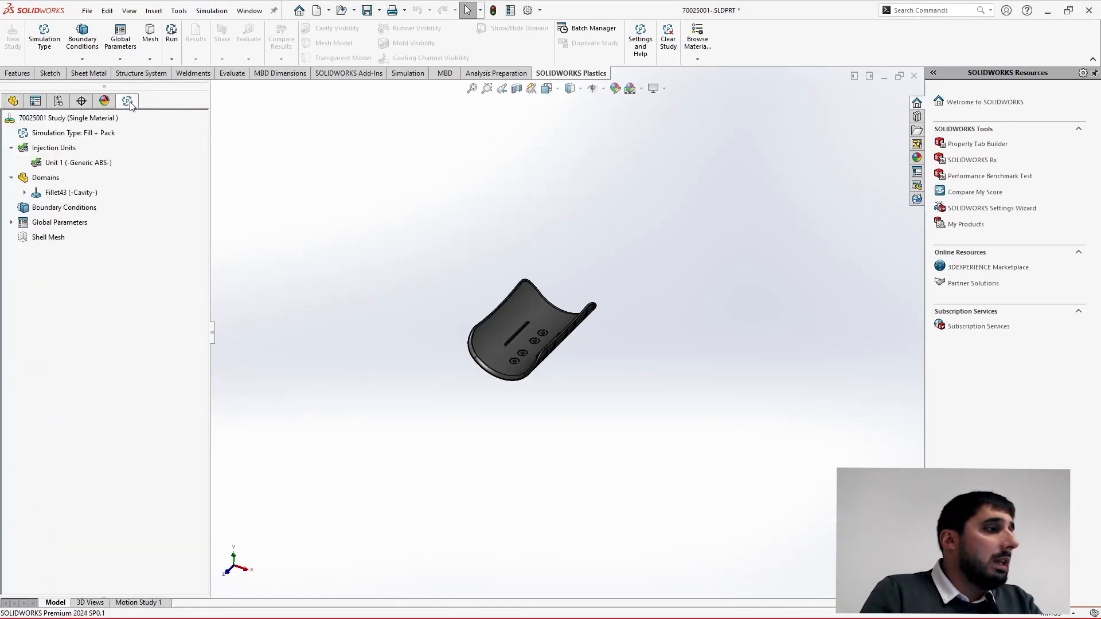
Preview the Injection Location Advisor's fill result with automatic number of locations and mold open direction, and close the advisor without applying
right_click(48, 209)
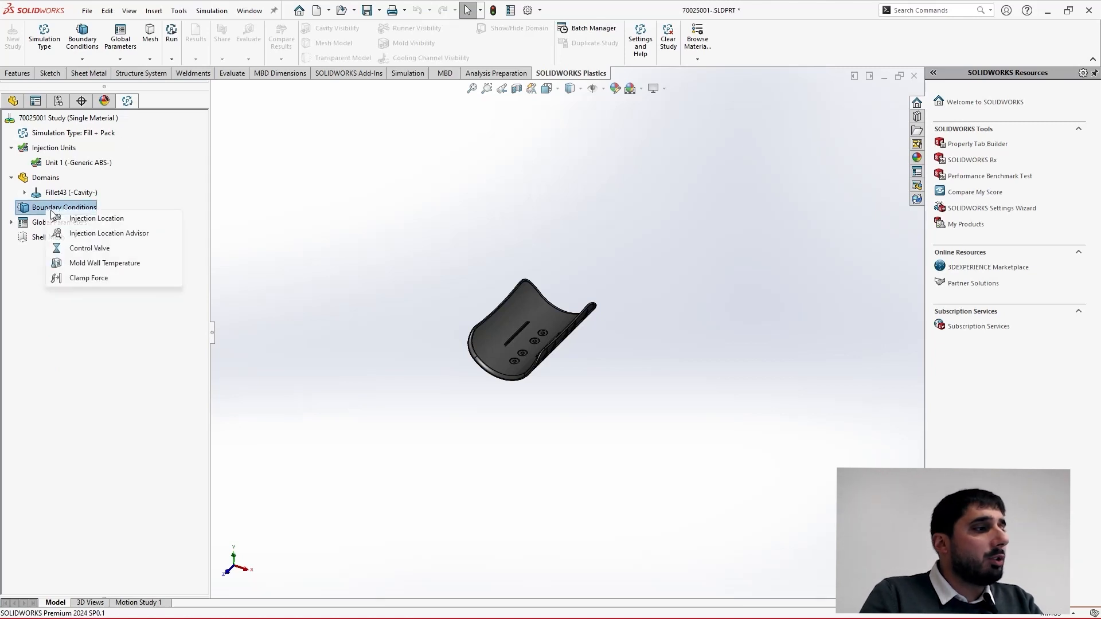
click(99, 235)
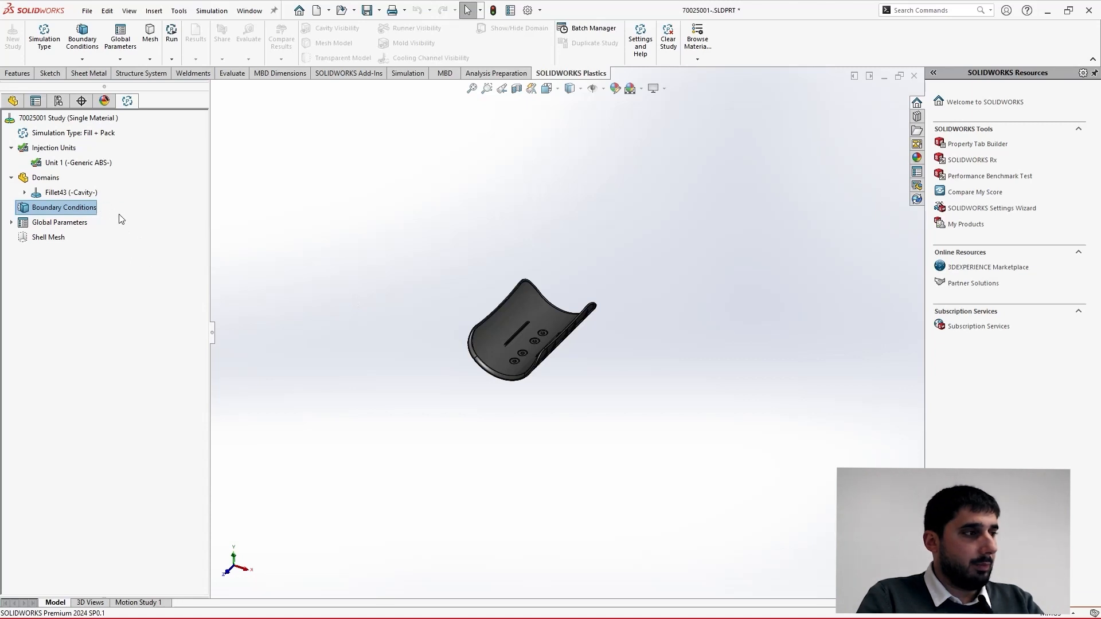
double_click(79, 211)
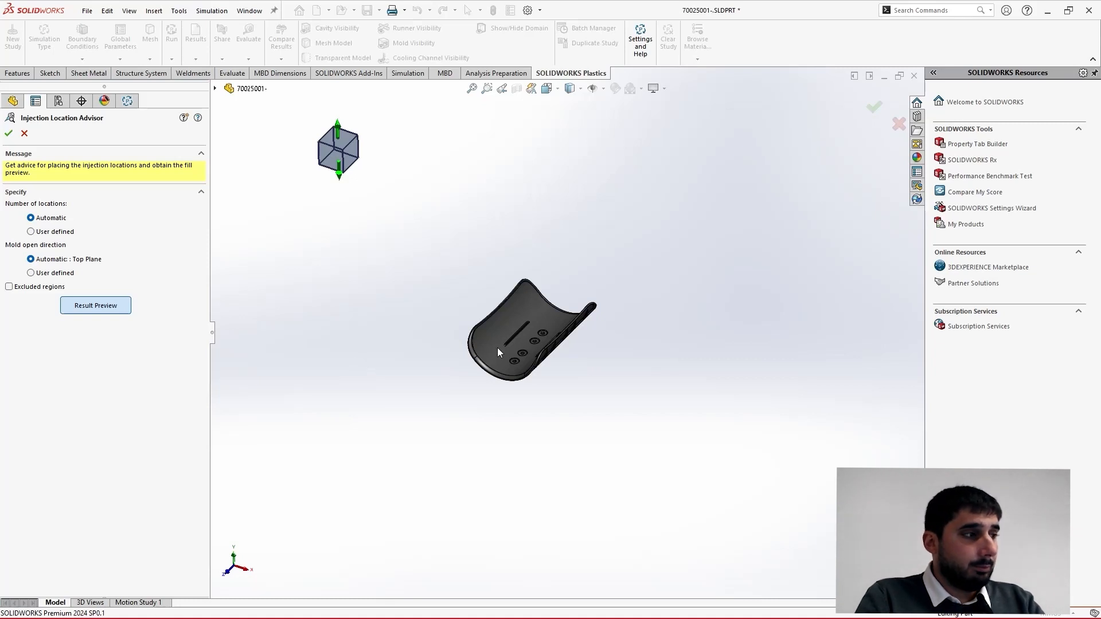
scroll(519, 344, down, 3)
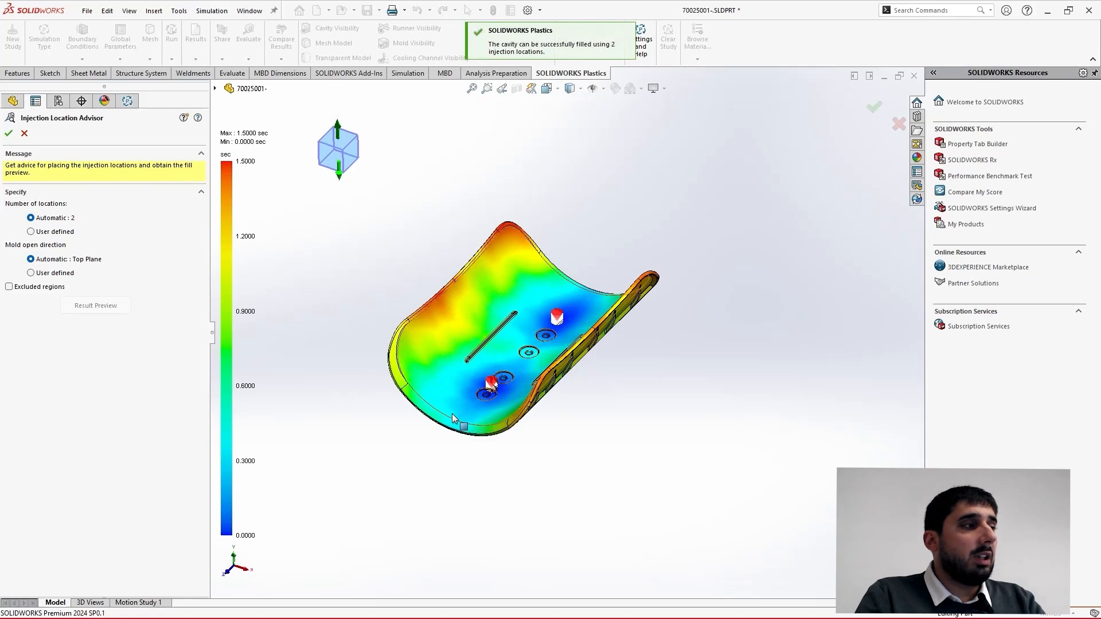
click(24, 135)
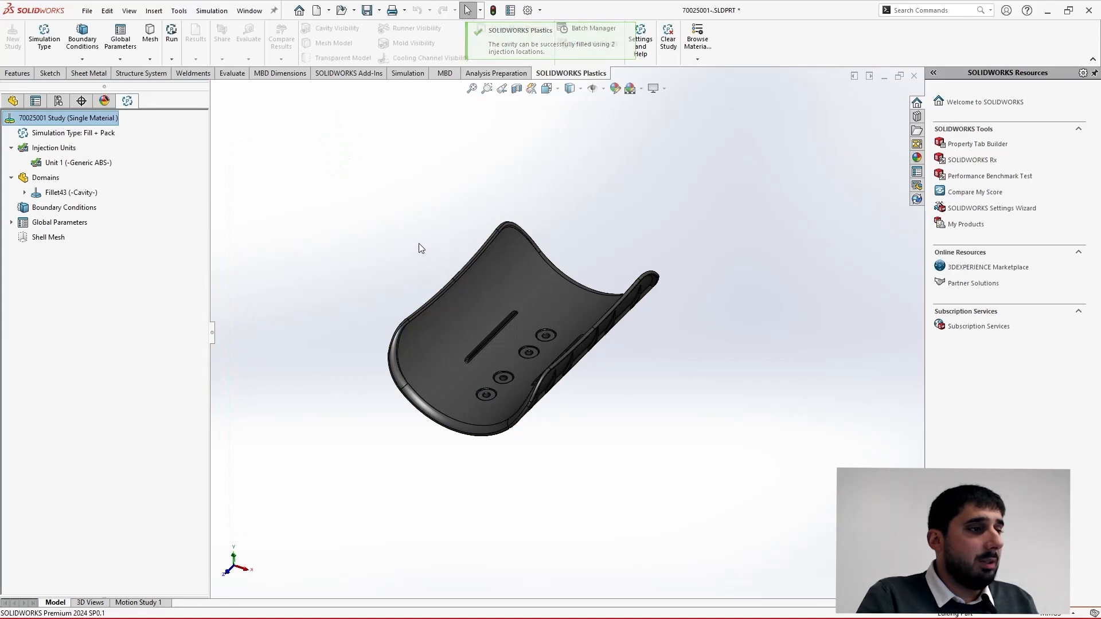
Open the recent part Cable_Cover-.SLDPRT and its Plastics Batch Manager
key(ctrl+F2)
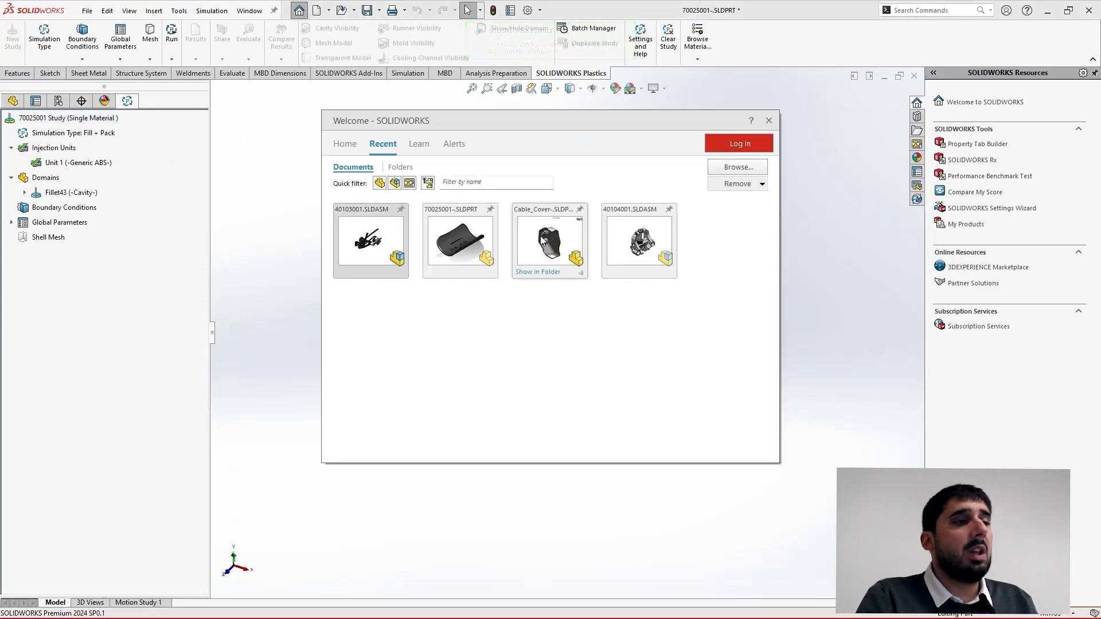
key(Escape)
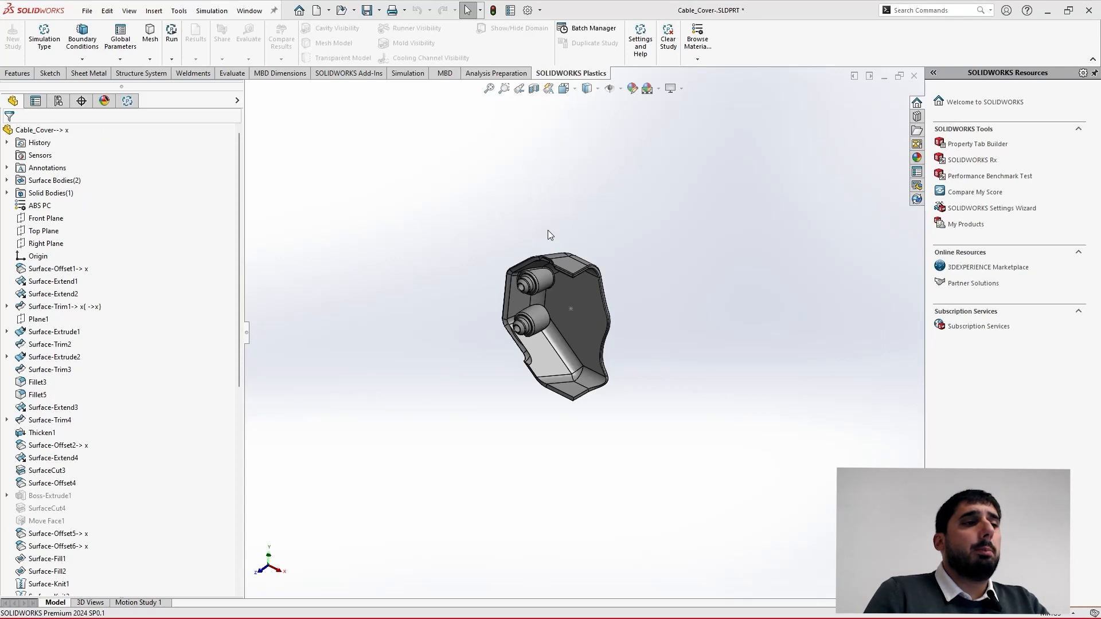
click(584, 30)
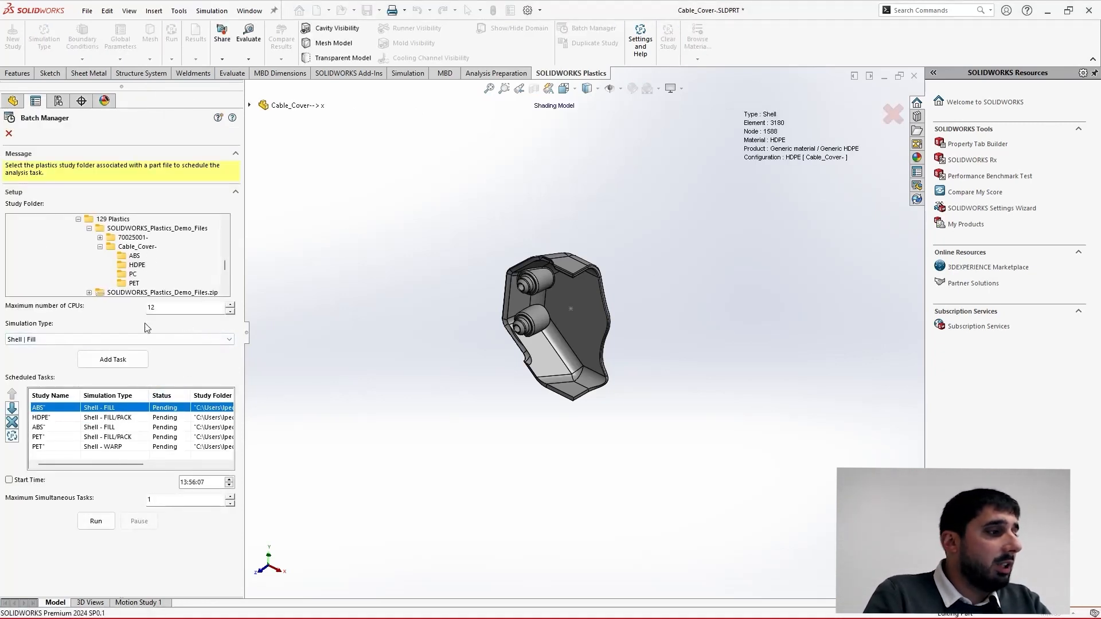
Review the scheduled ABS, HDPE and PET tasks and their Fill, Fill/Pack and Warp simulation types in the Batch Manager
click(53, 418)
click(51, 438)
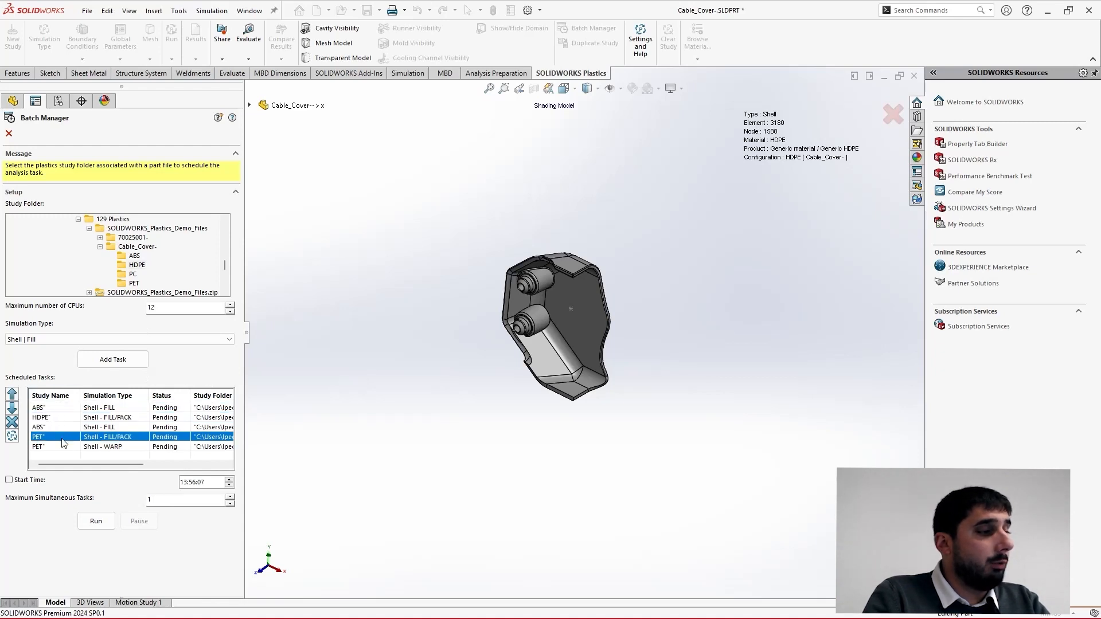
click(66, 447)
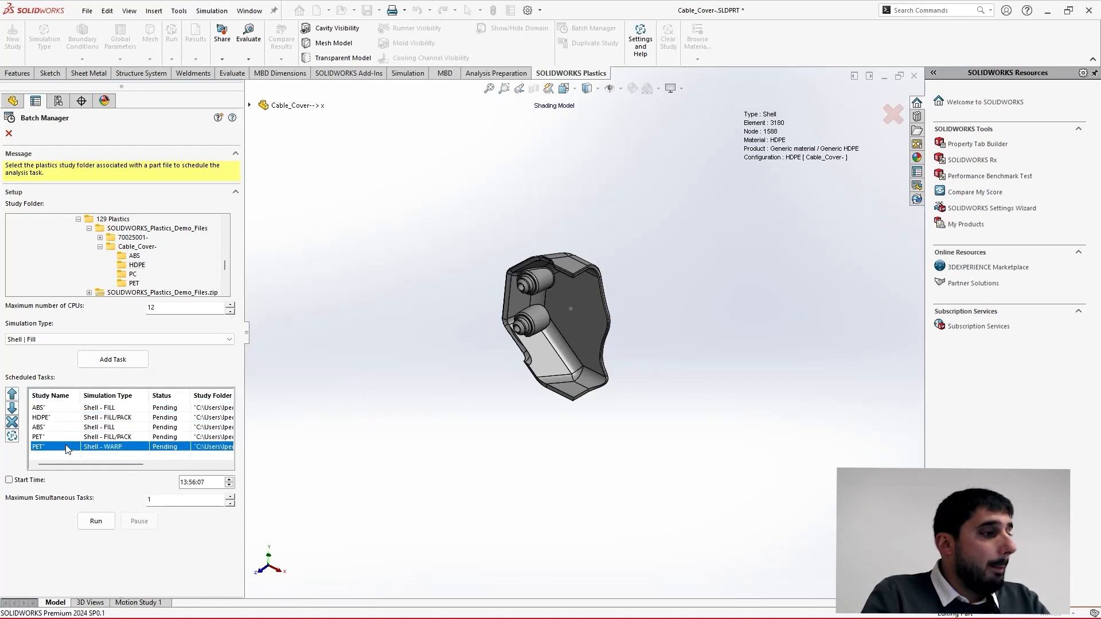
click(60, 436)
click(63, 428)
click(72, 408)
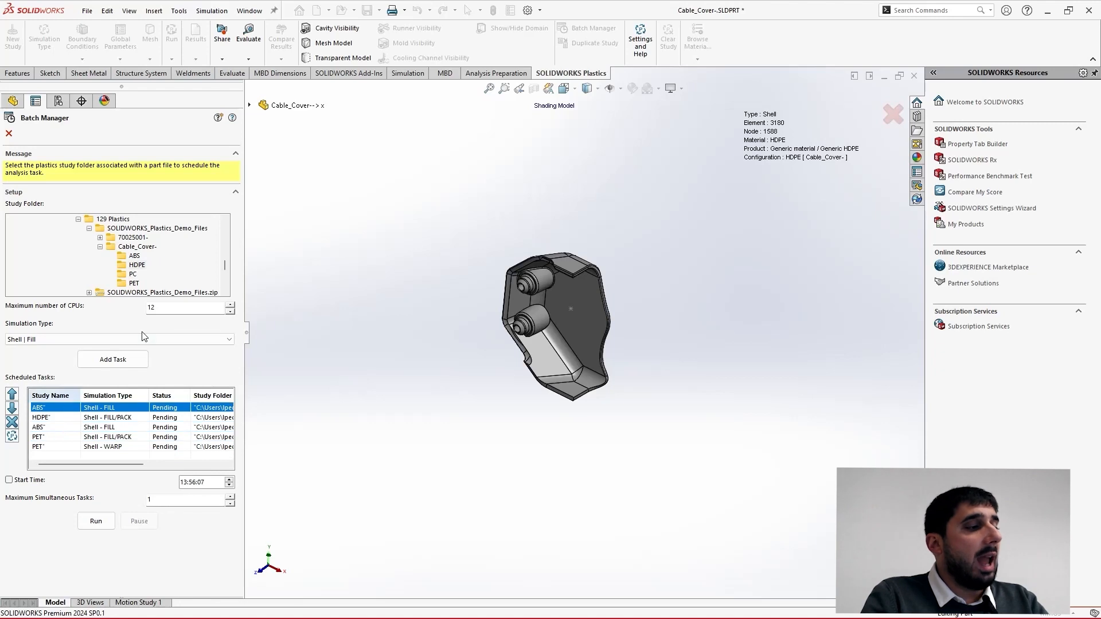
click(53, 419)
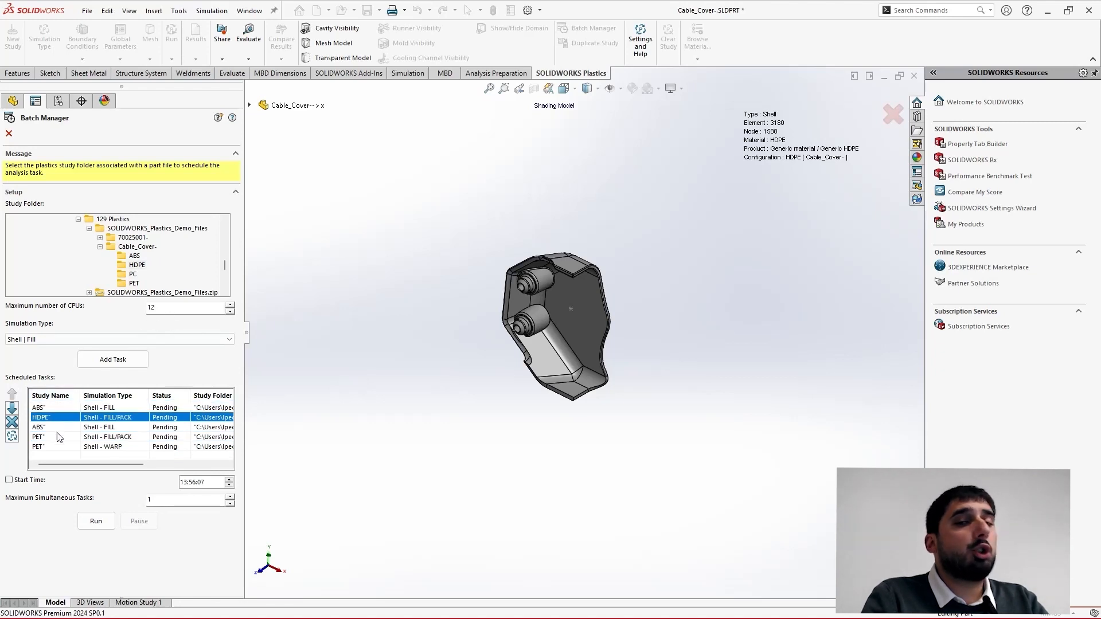
click(58, 437)
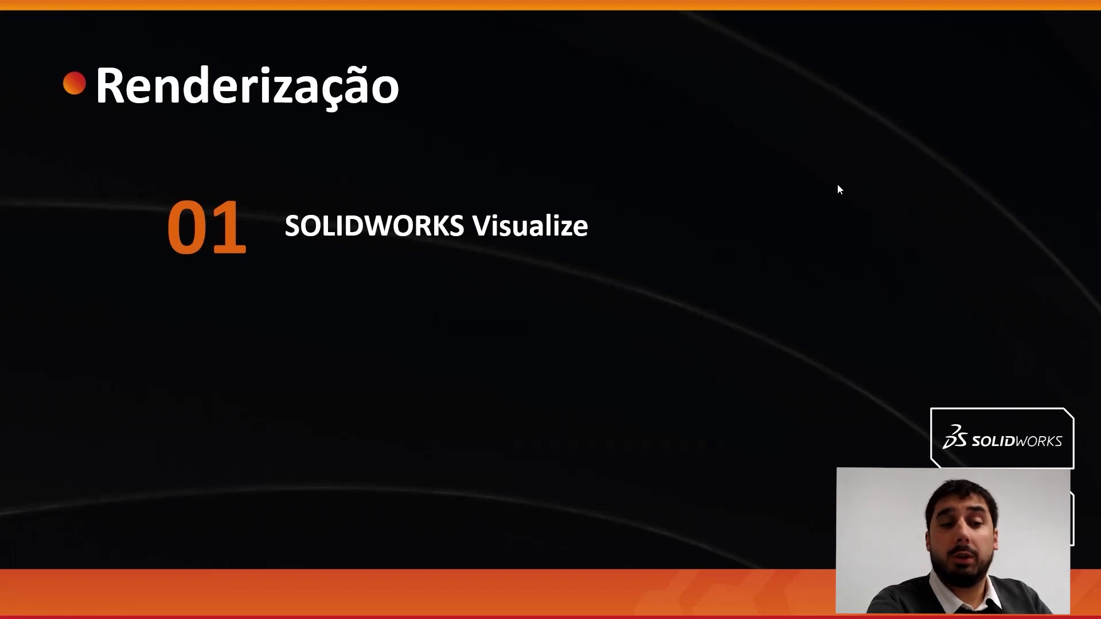
Switch to SOLIDWORKS Visualize, apply the library's Matte Rubber appearance to the nearest front tire, and list the project's appearances
key(alt+Tab)
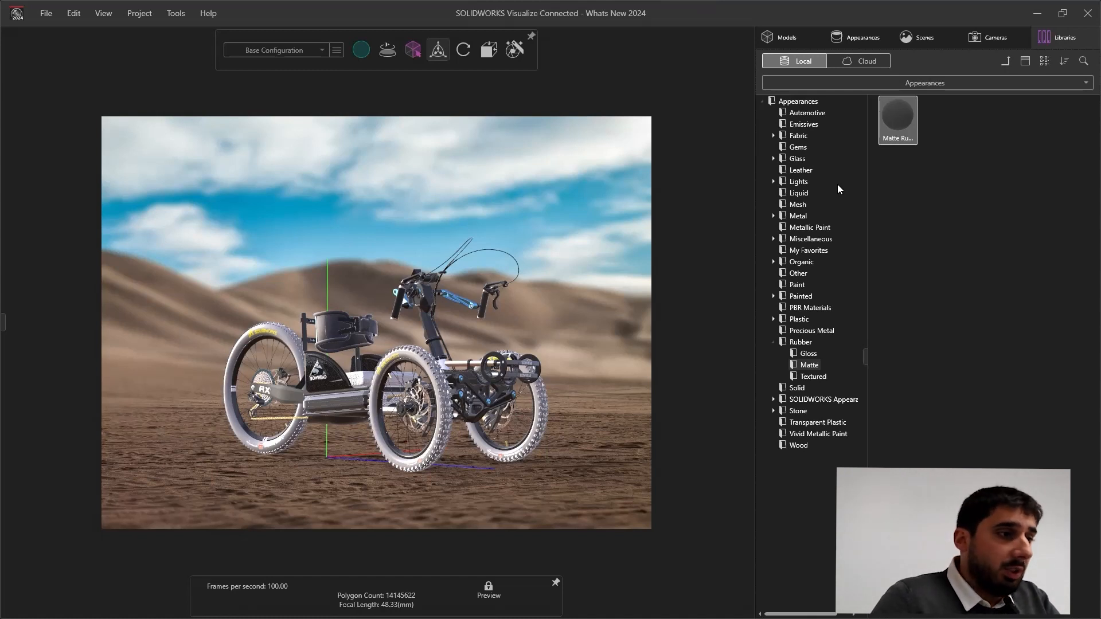
drag(889, 135, 440, 403)
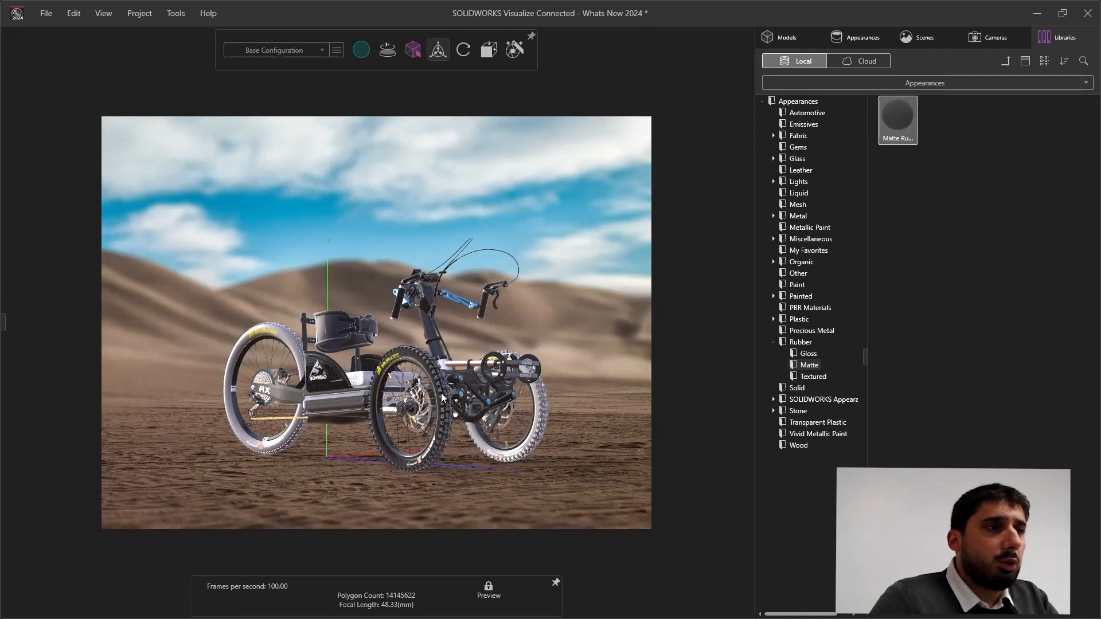
click(858, 36)
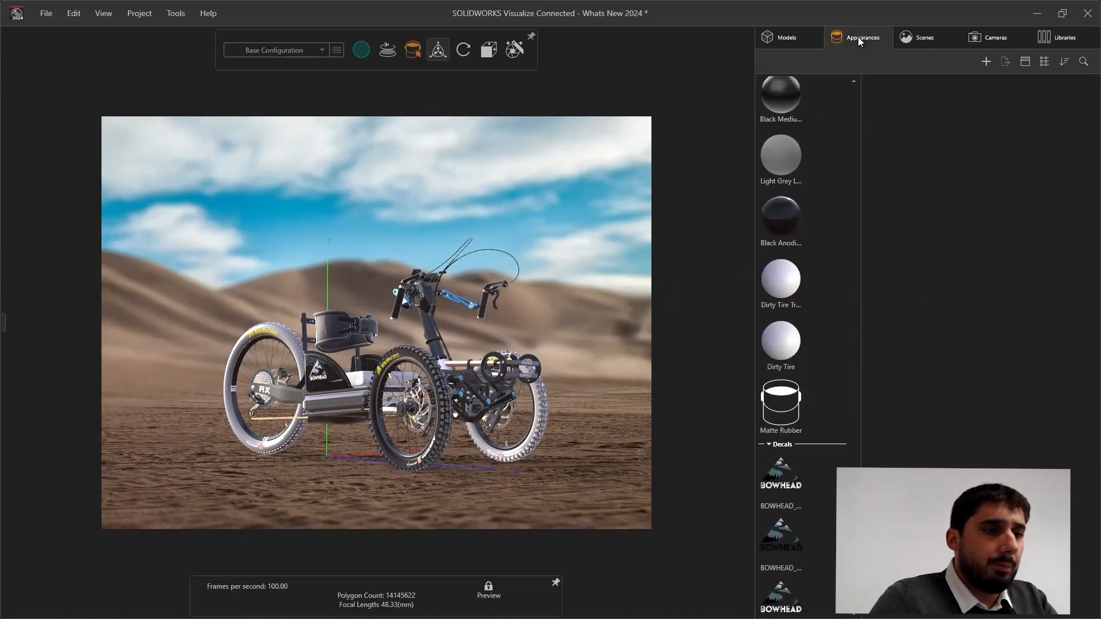
Change the Matte Rubber appearance's type to Enterprise PBR Shading Model and examine its base parameters
click(785, 406)
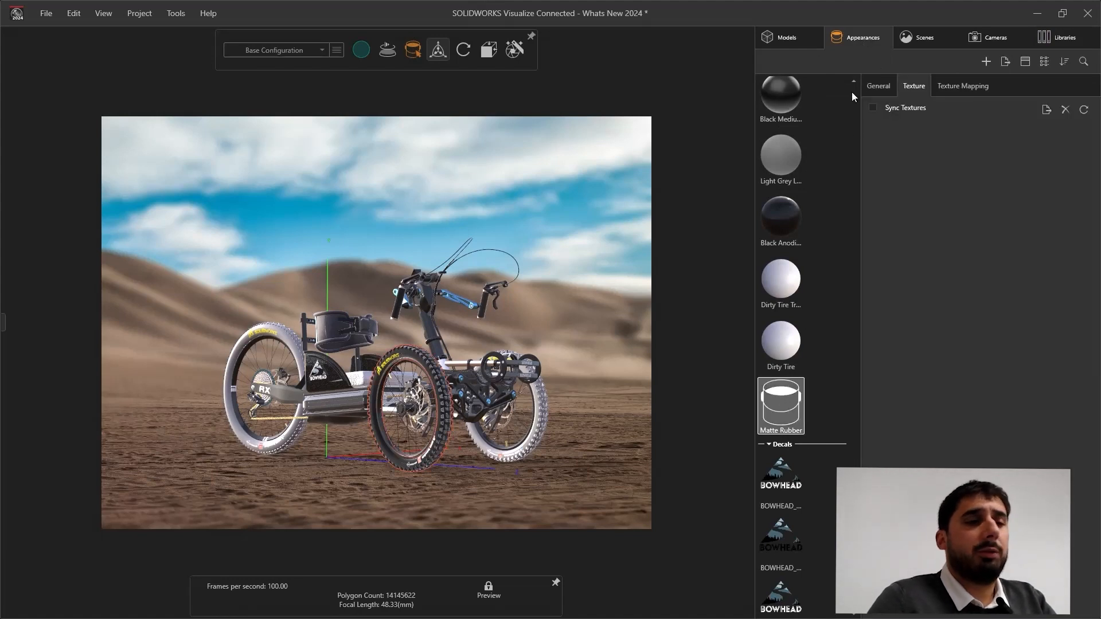
click(874, 85)
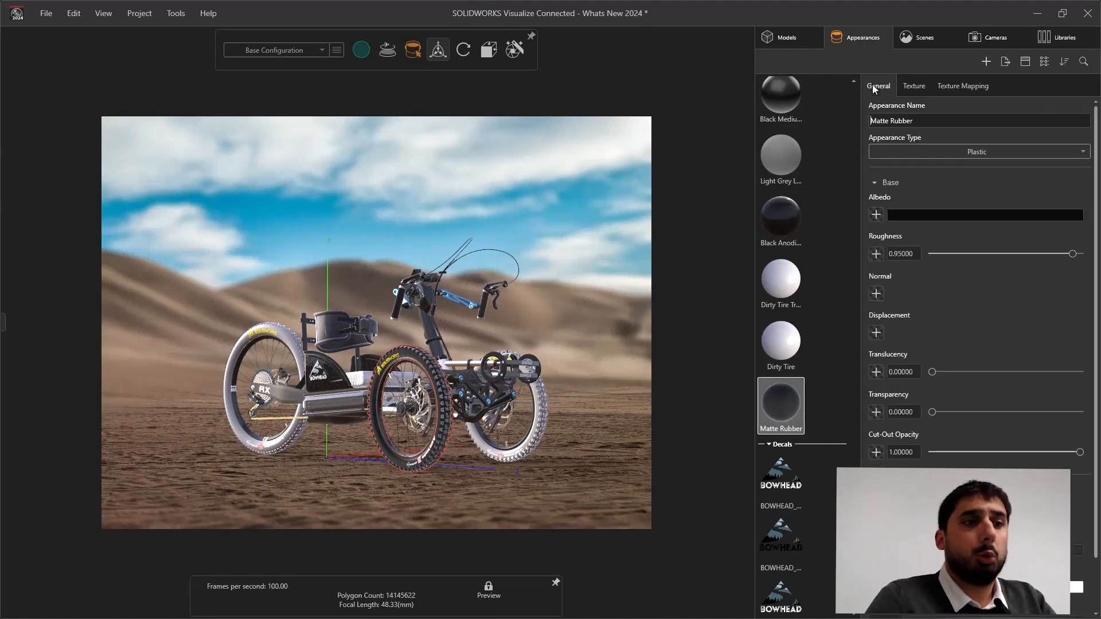
click(1015, 152)
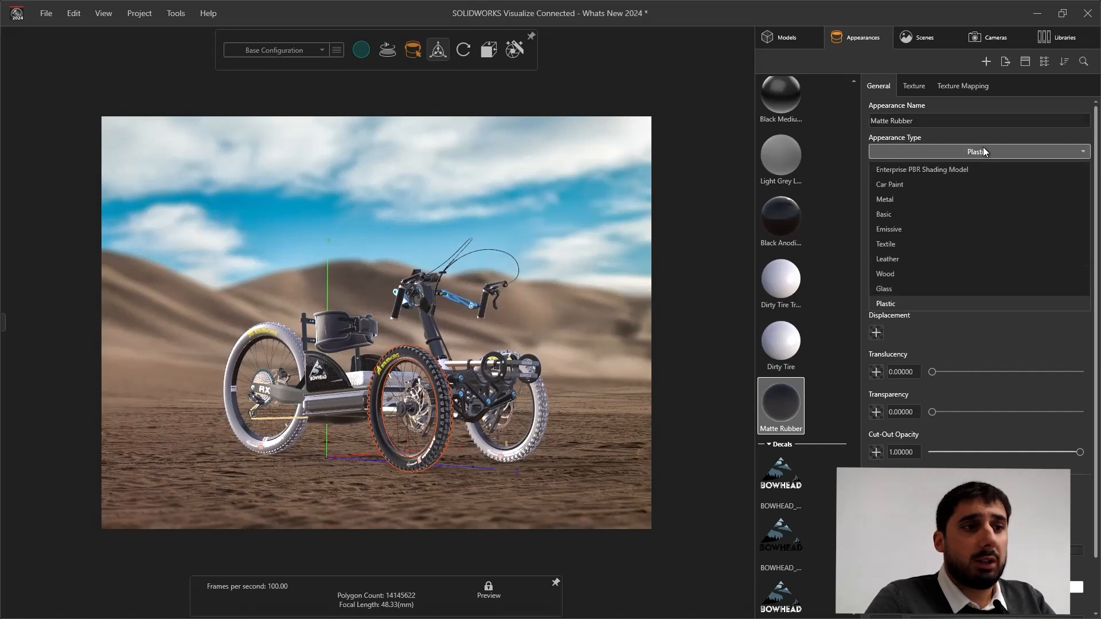
click(947, 169)
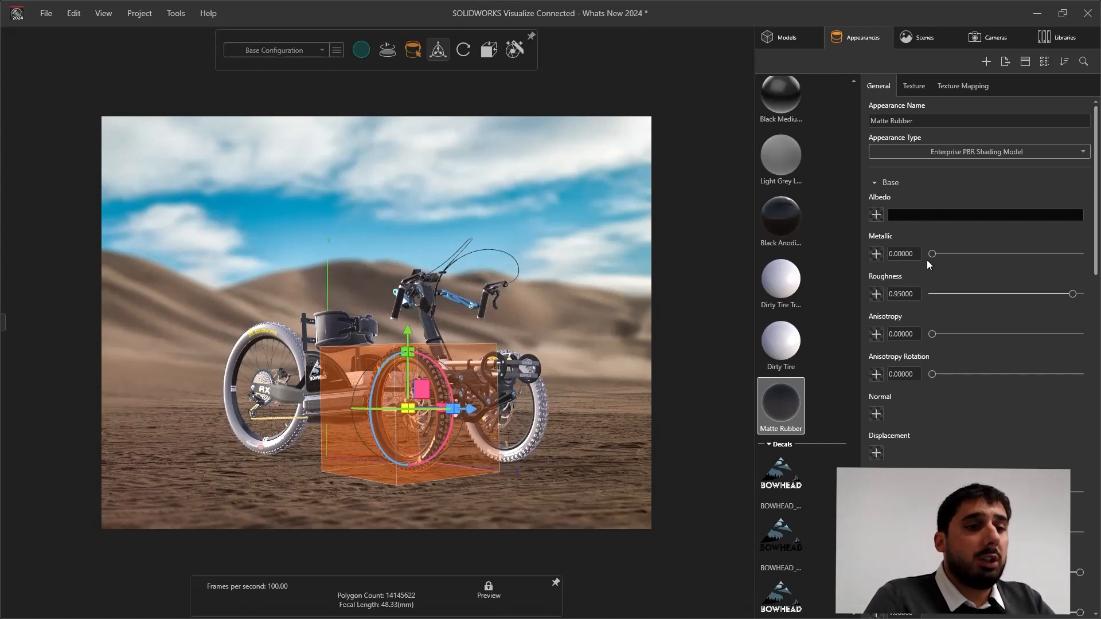
scroll(1092, 240, down, 1)
drag(1092, 240, 1053, 171)
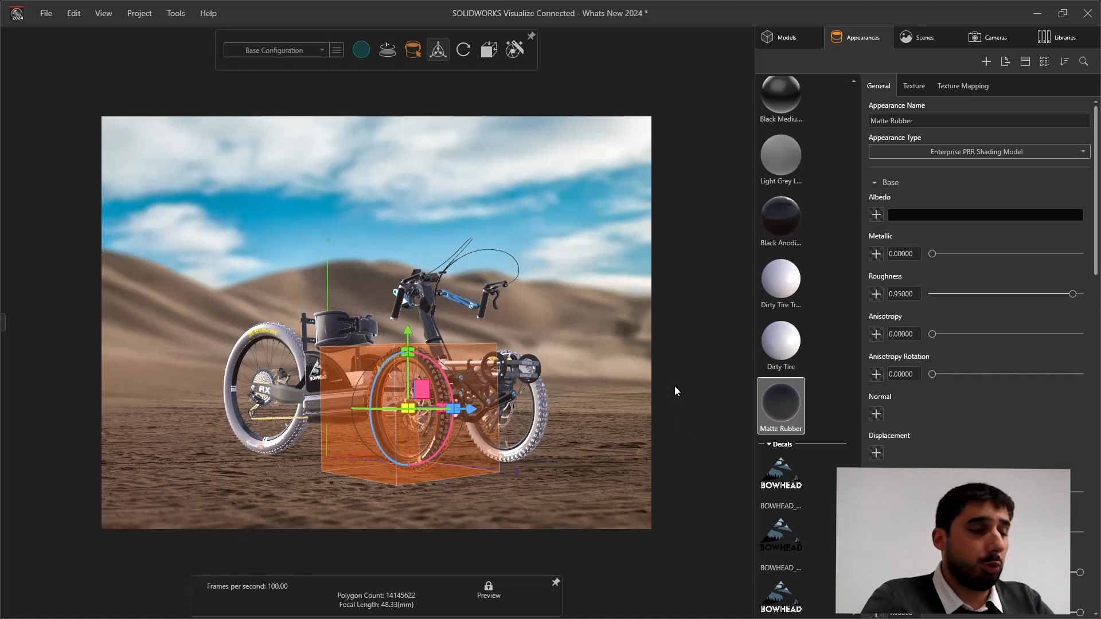
Undo the appearance type change and the Matte Rubber applied to the front tire
click(571, 406)
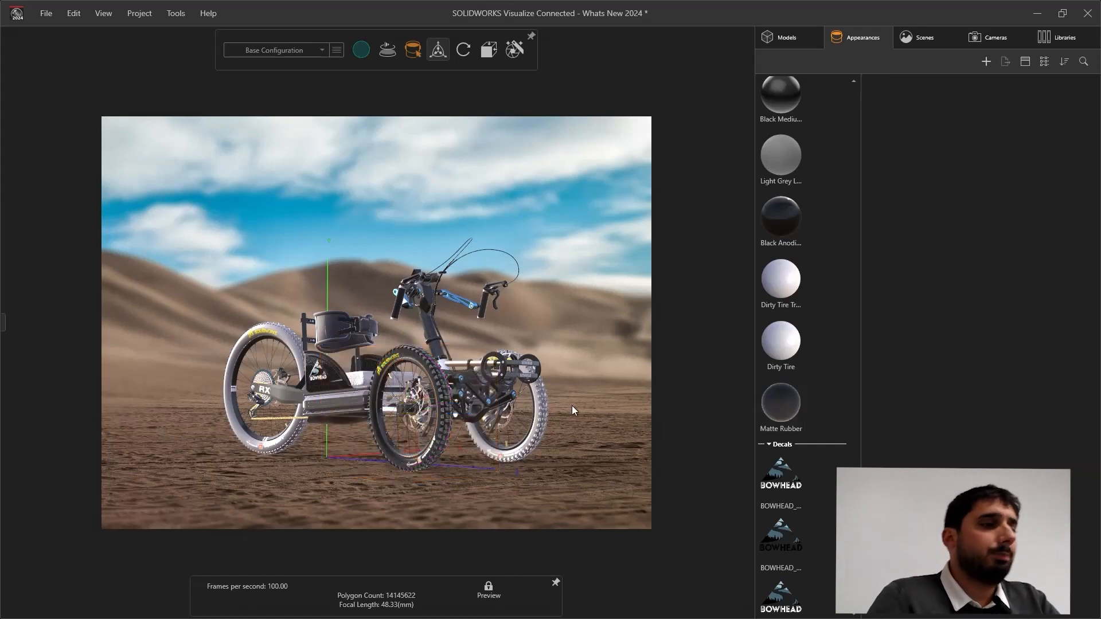
key(ctrl+z)
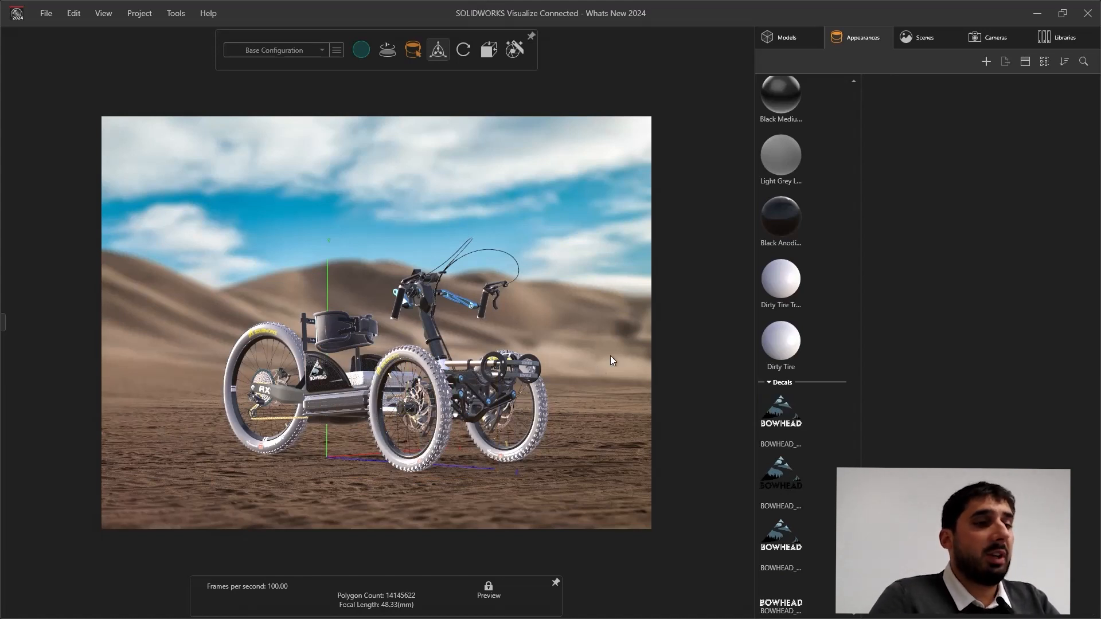
Load Dirty Tire_Diffuse.png, Dirty Tire_normal.png and Dirty Tire_roughness.png from the Dirty Tire Textures folder together onto the Dirty Tire appearance's tires
click(790, 343)
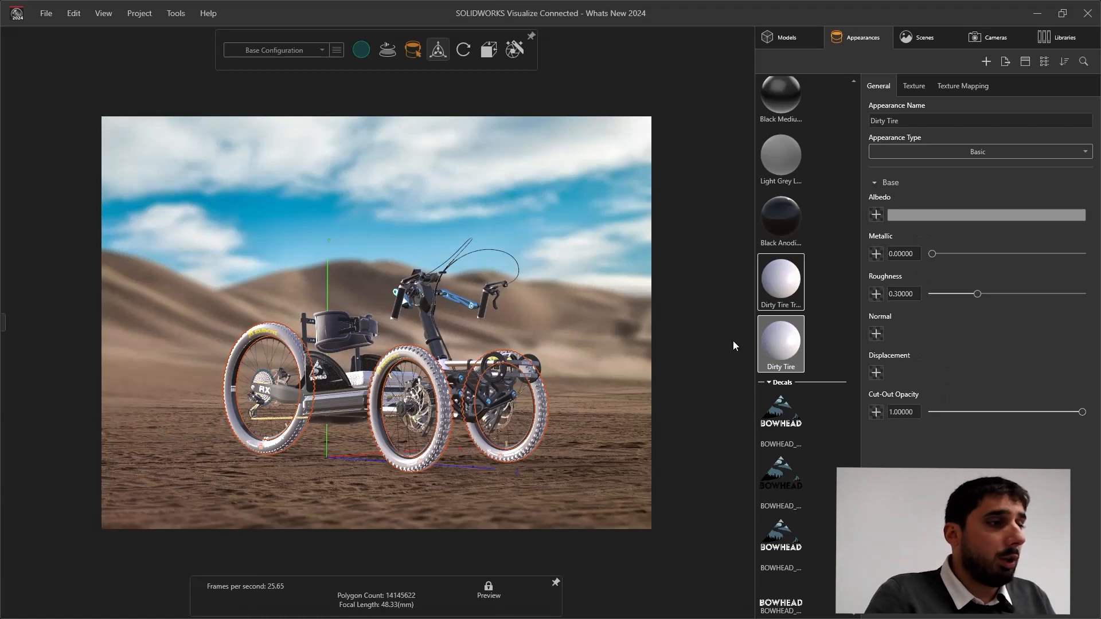
key(alt+Tab)
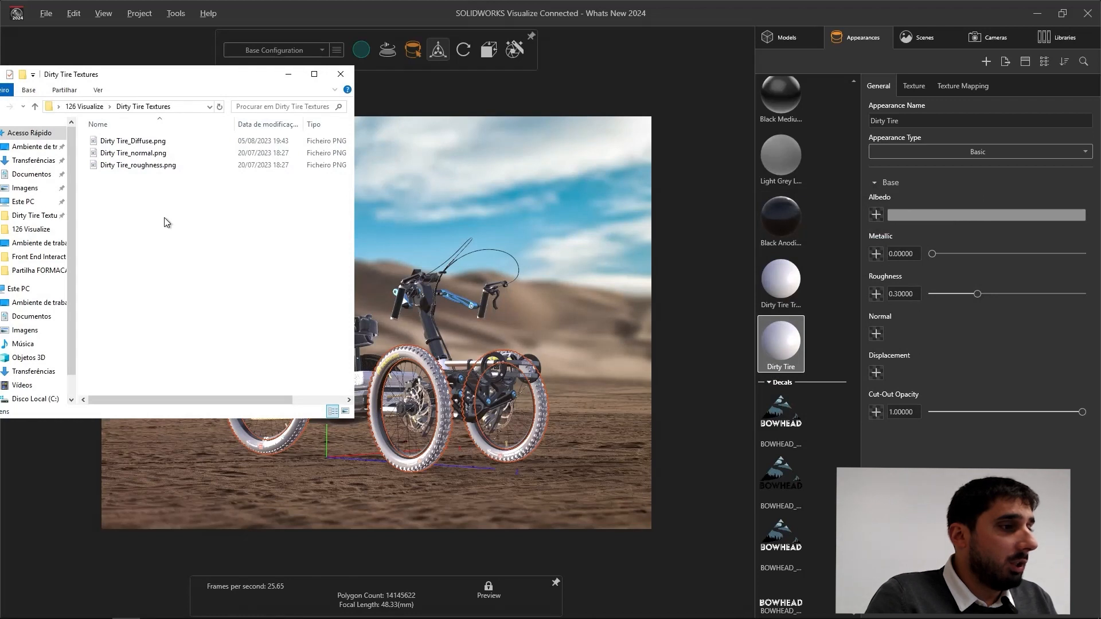
drag(146, 169, 441, 422)
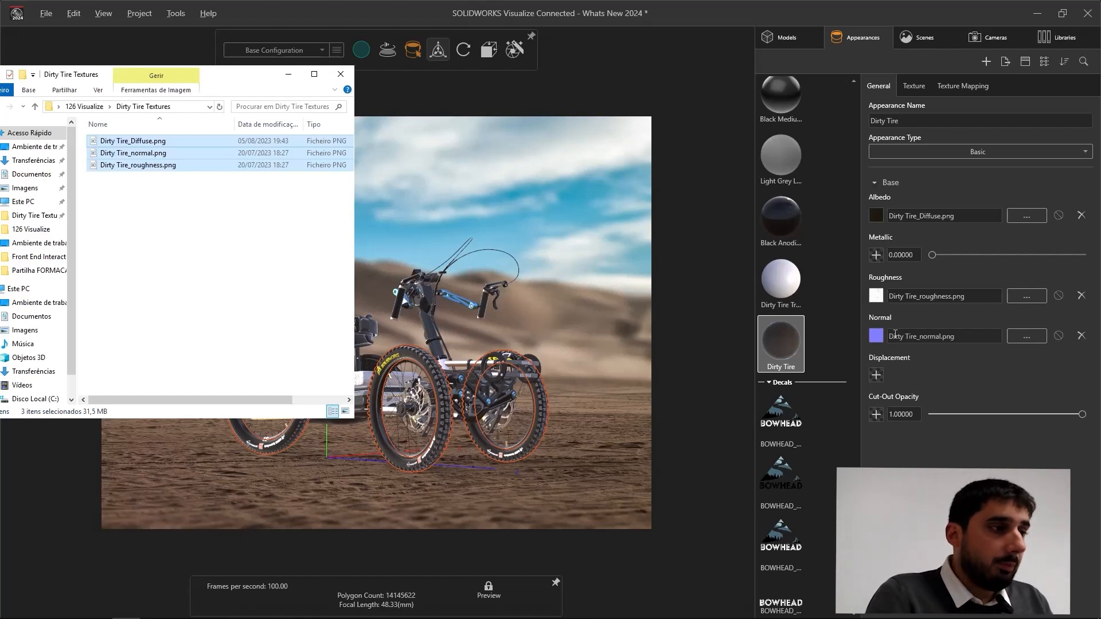
click(677, 428)
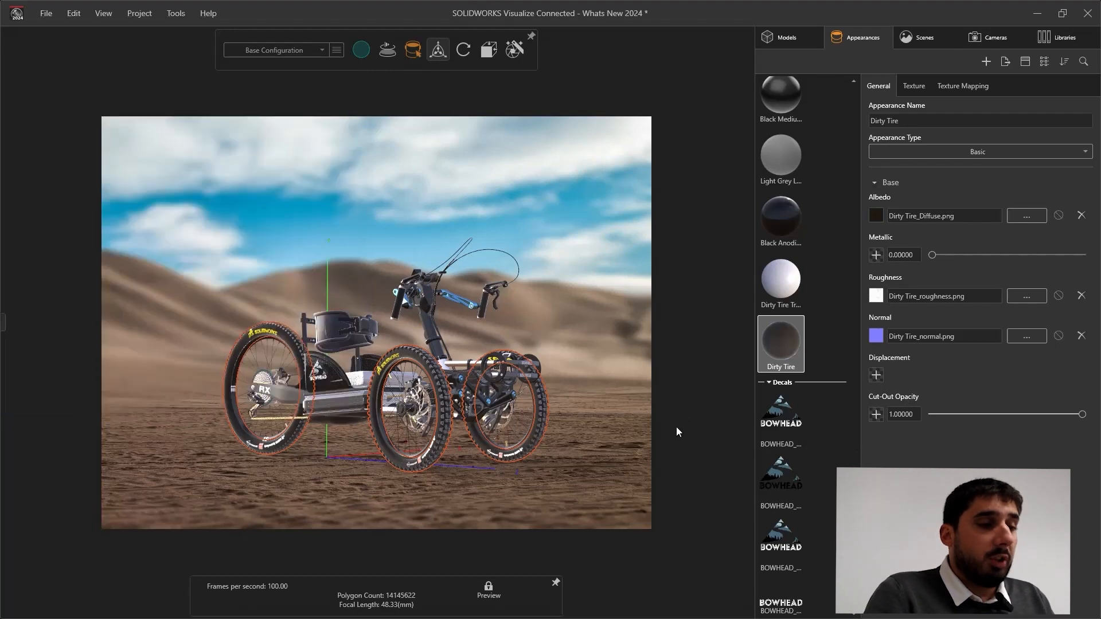
Import Dirty Tire_Diffuse.png as the albedo texture of the Dirty Tire Tread appearance
click(779, 280)
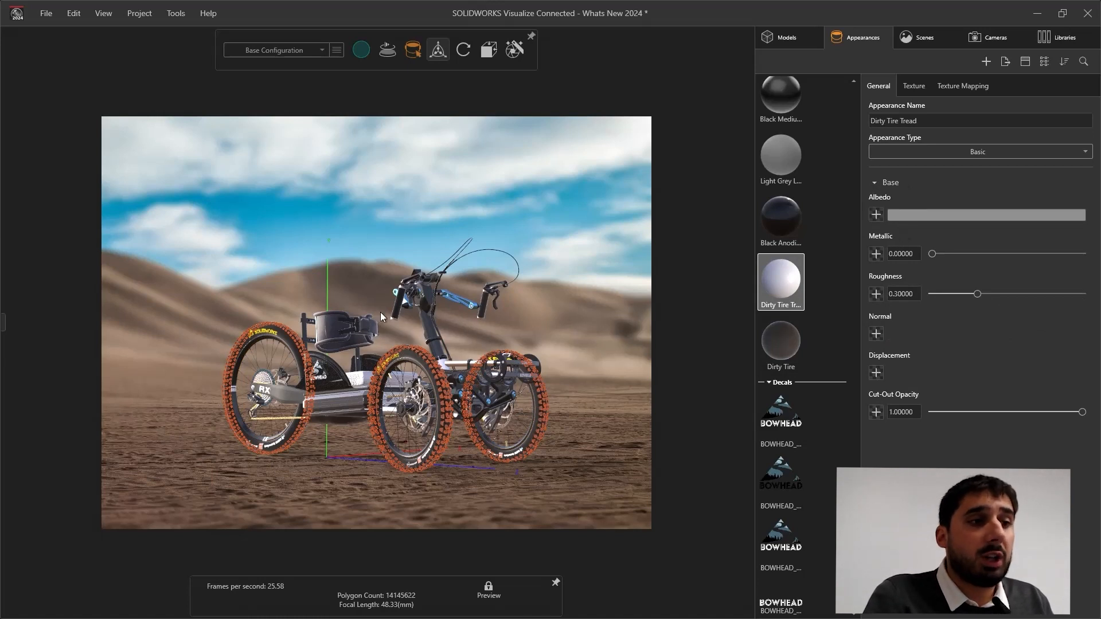
click(875, 215)
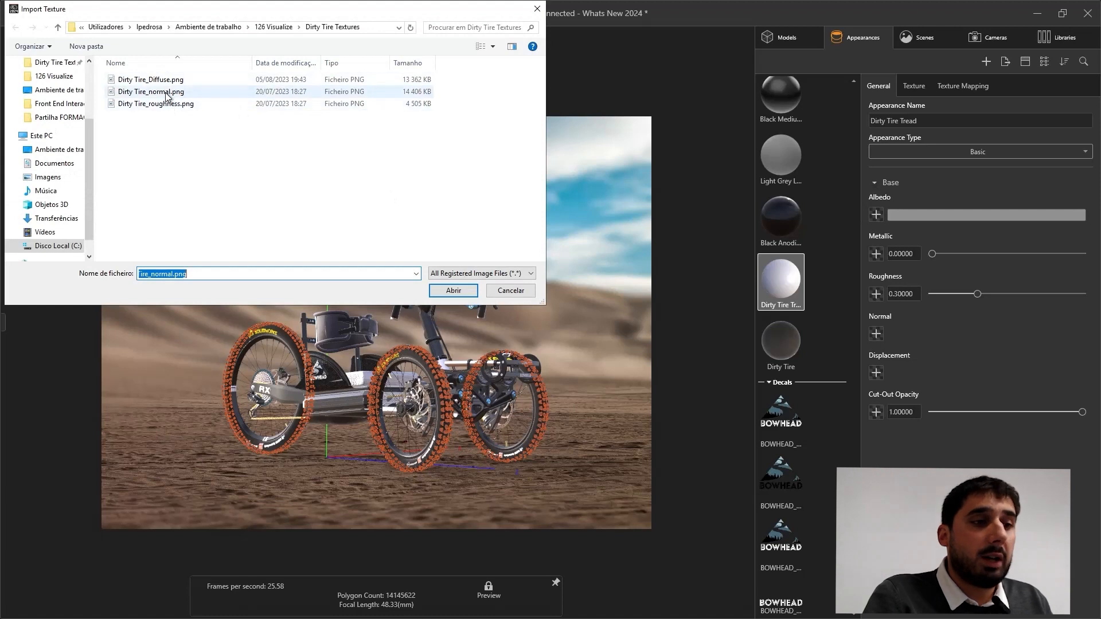
click(171, 79)
click(453, 291)
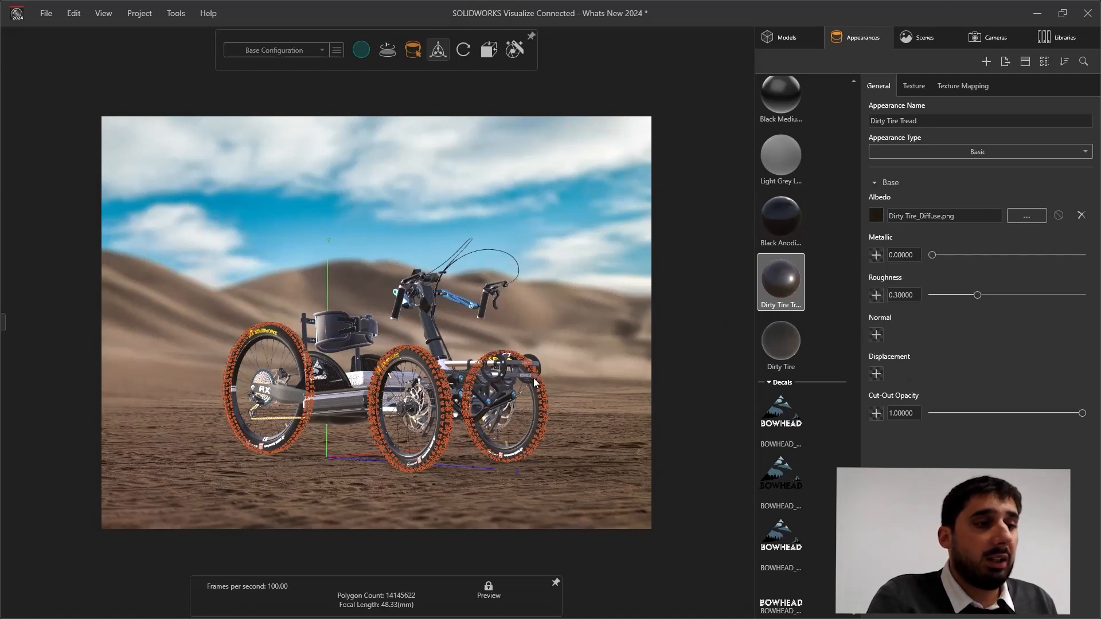
Tint the Dirty Tire Tread albedo texture with the brown #866C56 sampled from the desert ground, and deselect the appearance
click(876, 216)
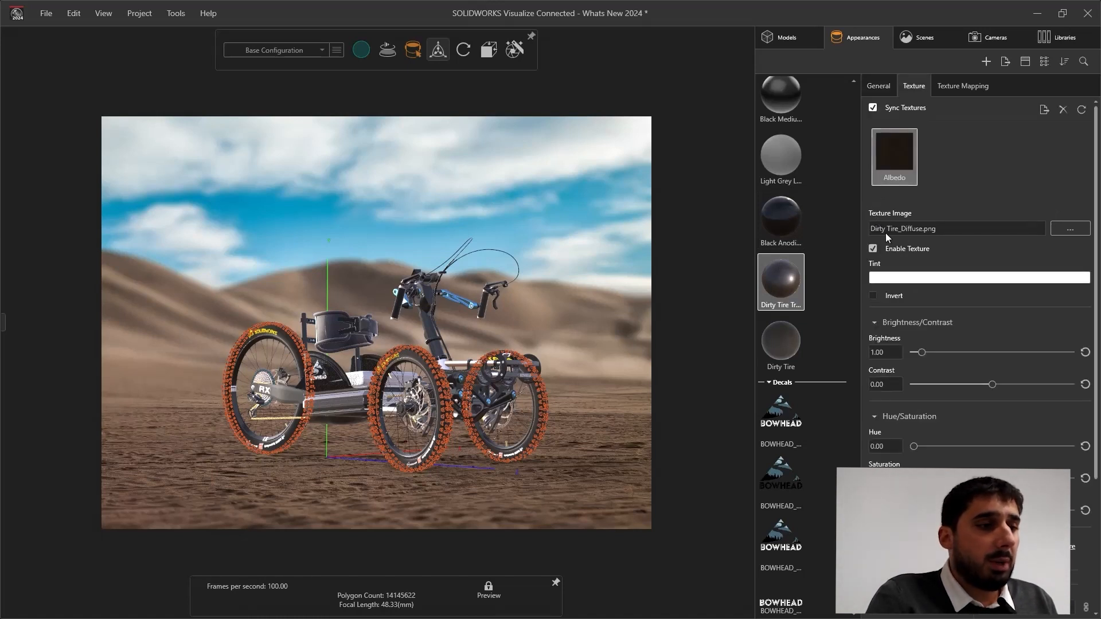
click(911, 280)
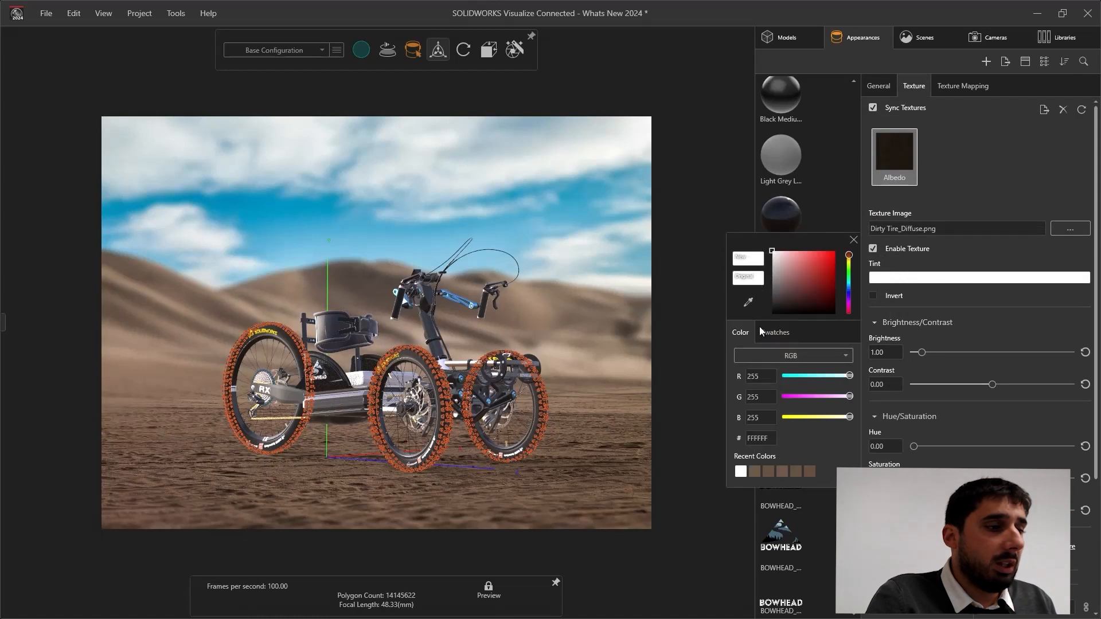
click(749, 303)
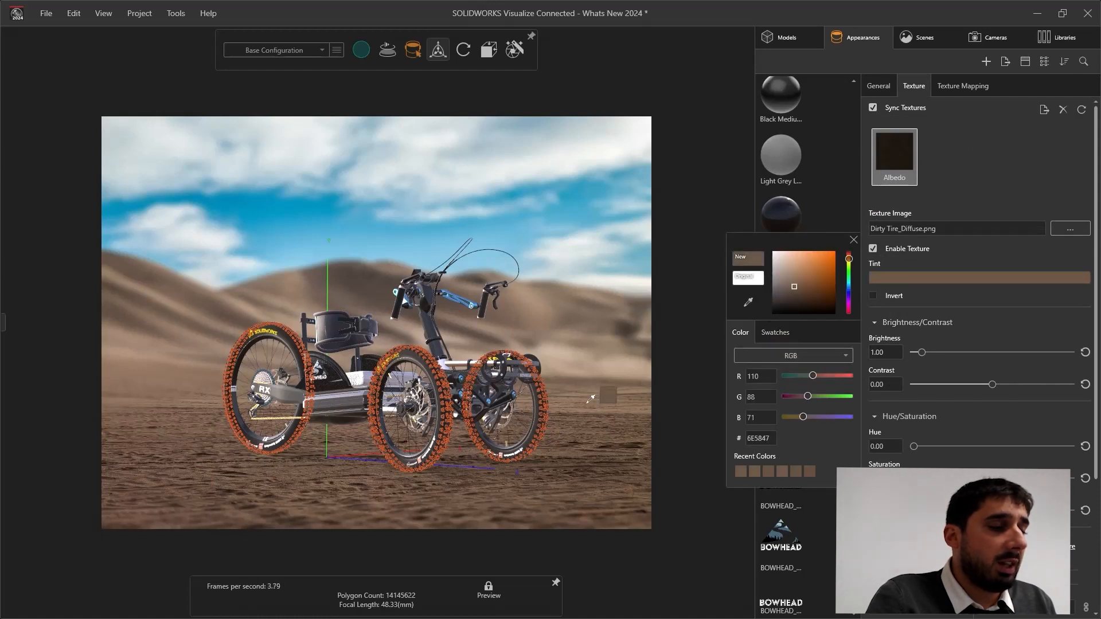
click(581, 431)
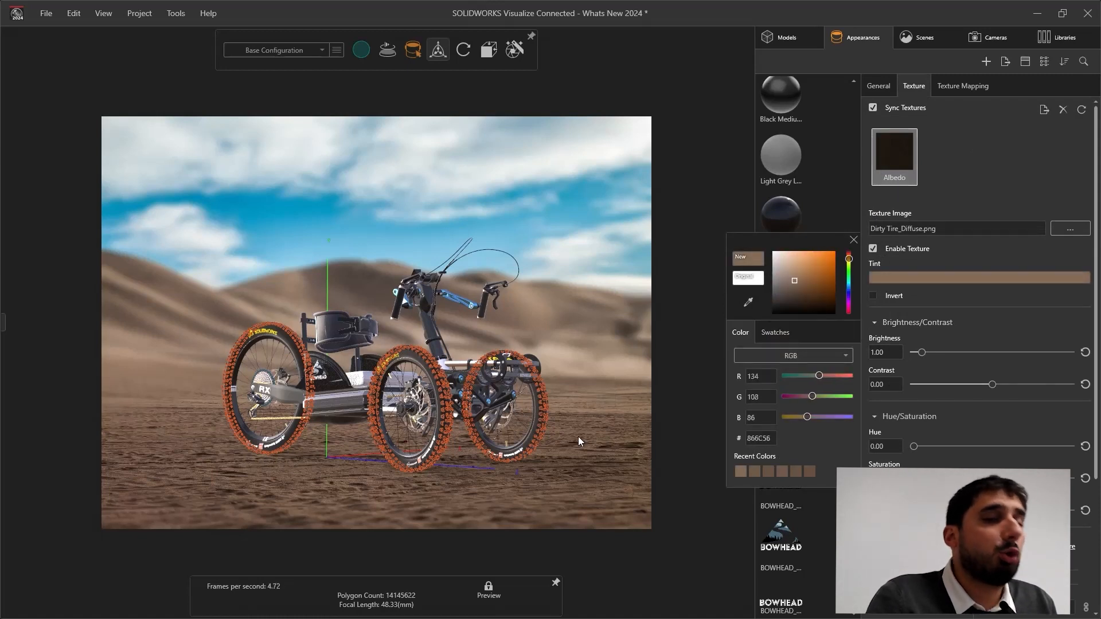
click(579, 437)
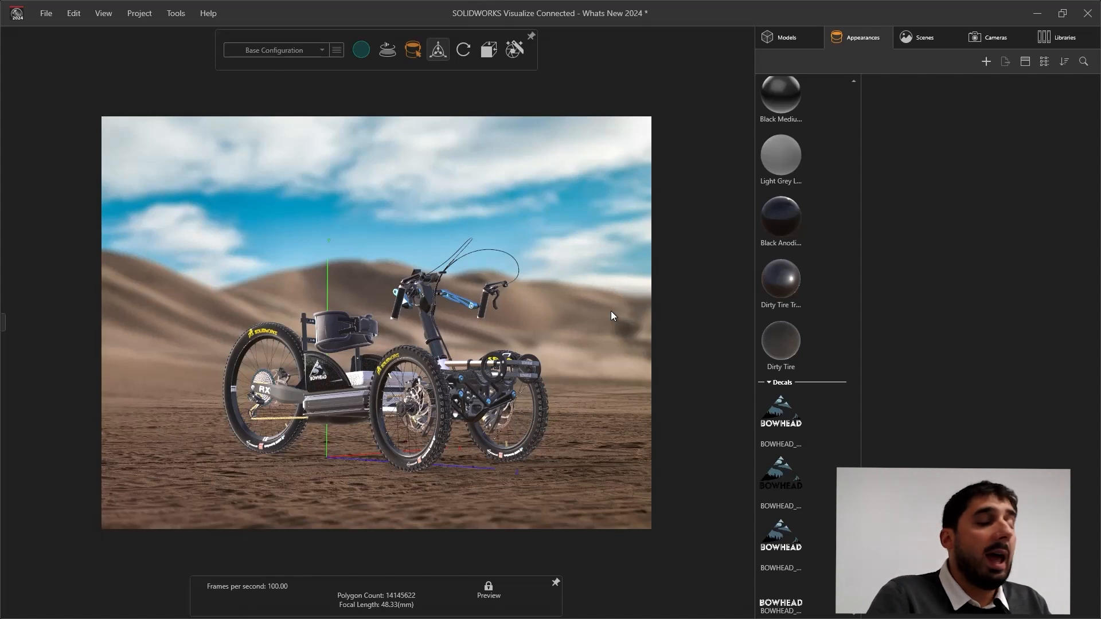
Show the Motion Study timeline, move its time to 00:01:00, and select the dark linkage part 60213001-8 with part selection
key(k)
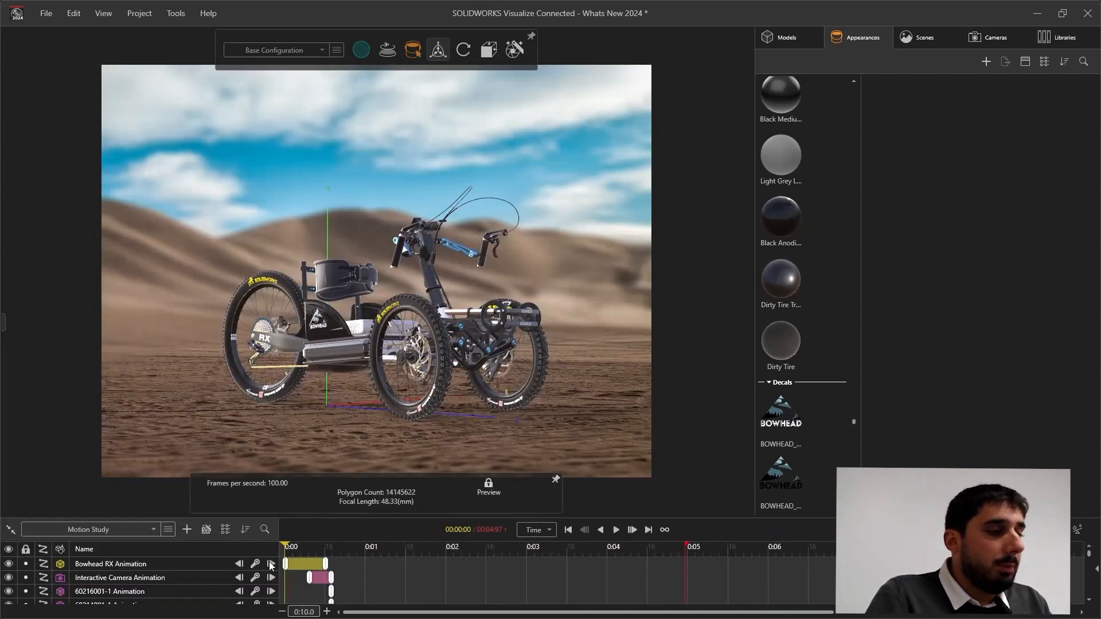
drag(285, 546, 364, 554)
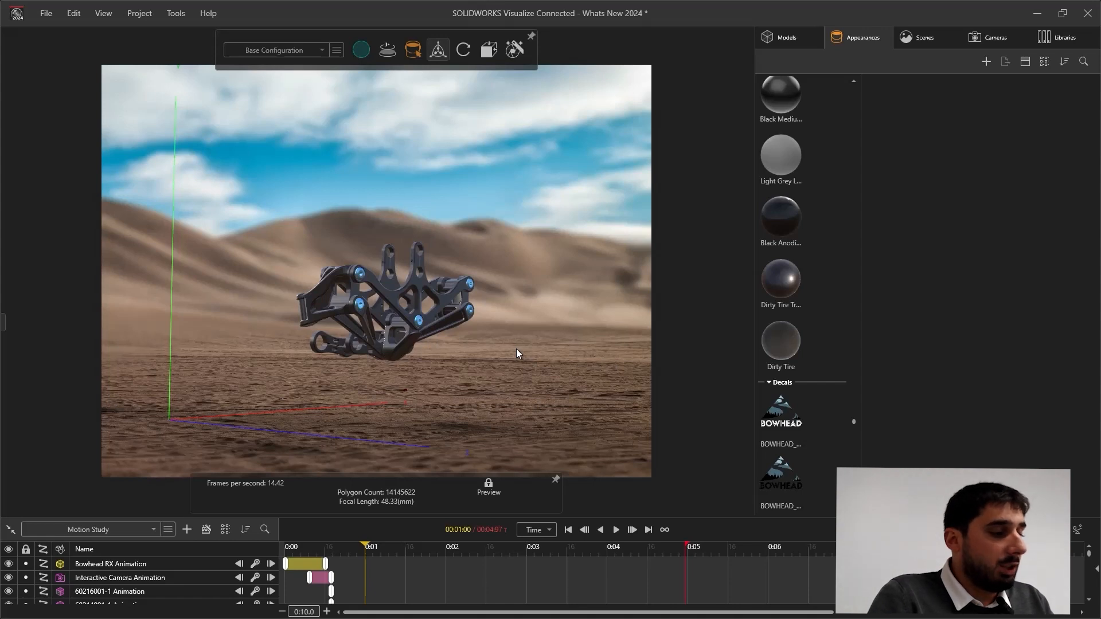
key(p)
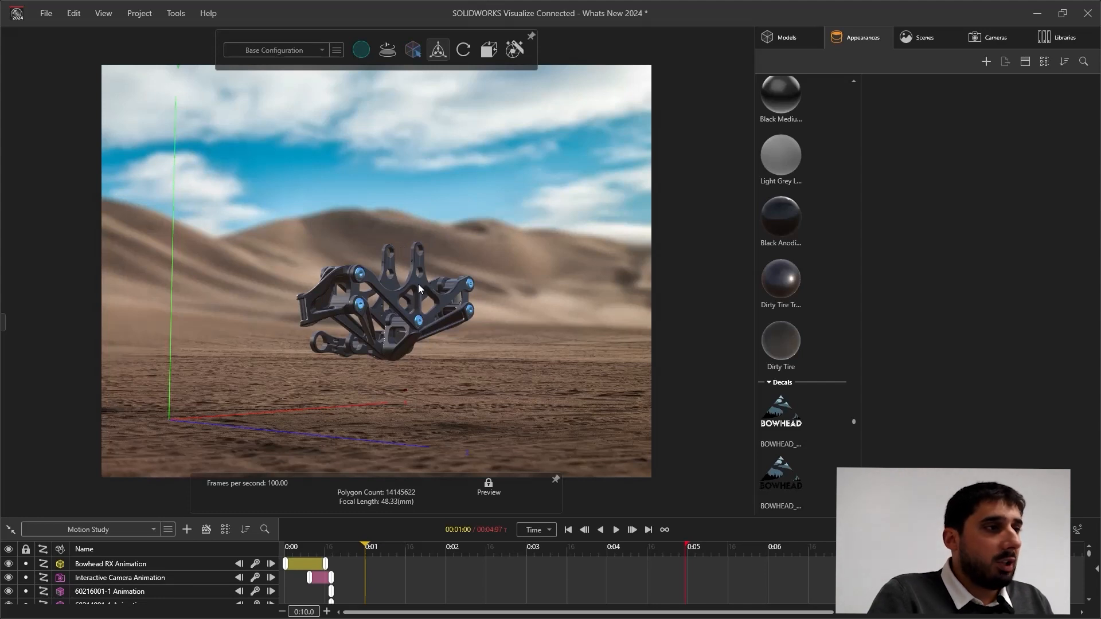
click(453, 326)
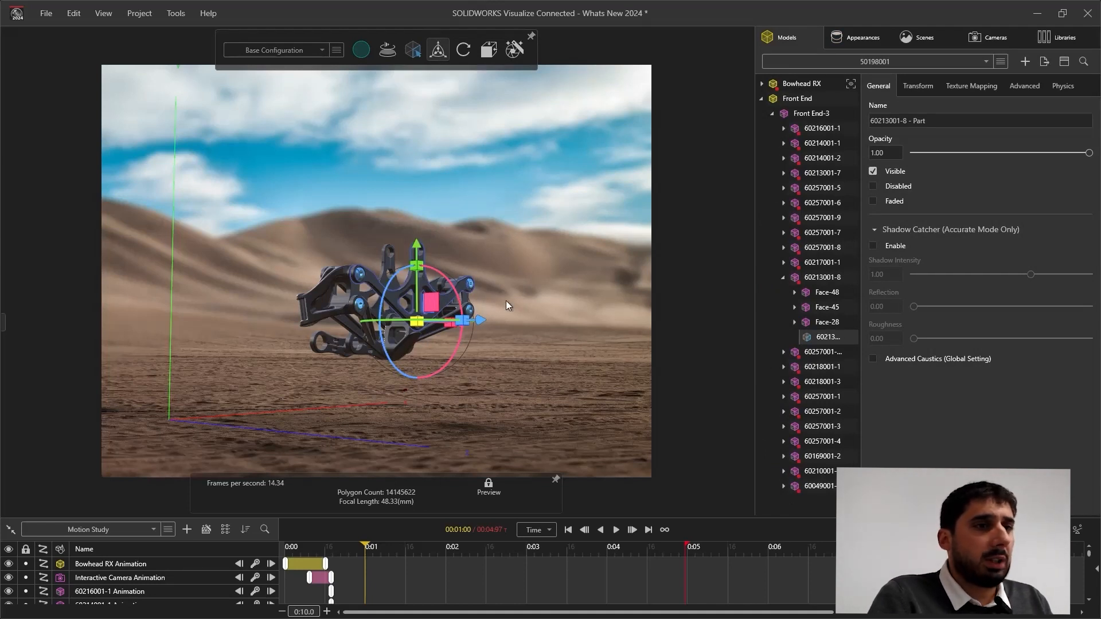
Activate the Free camera and frame the Front End linkage closely at an angle
click(985, 38)
click(804, 182)
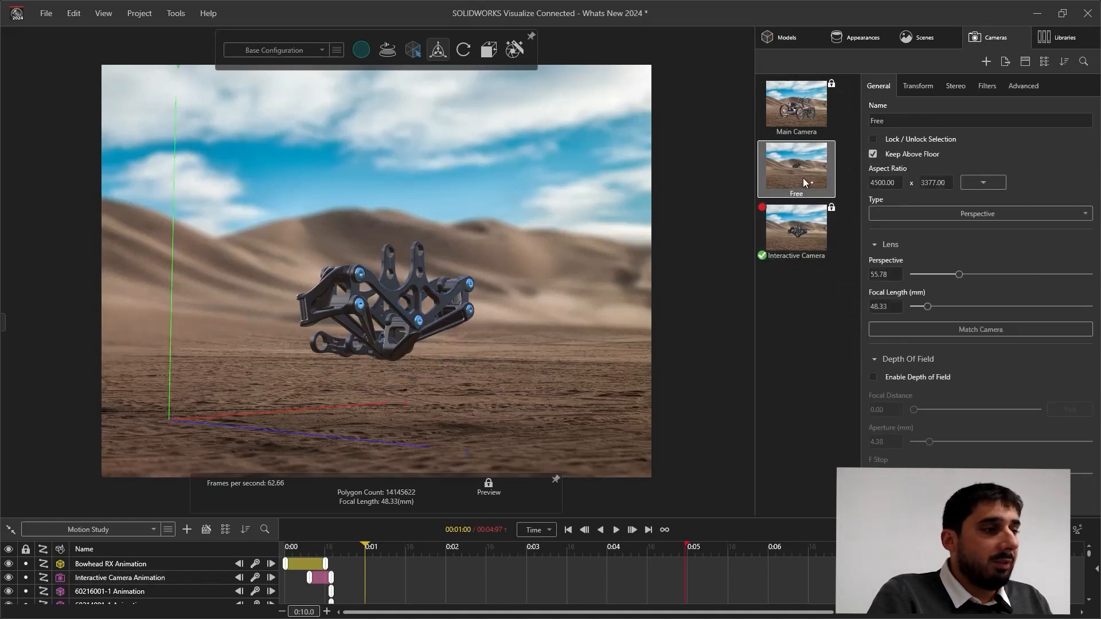
middle_drag(470, 236, 382, 269)
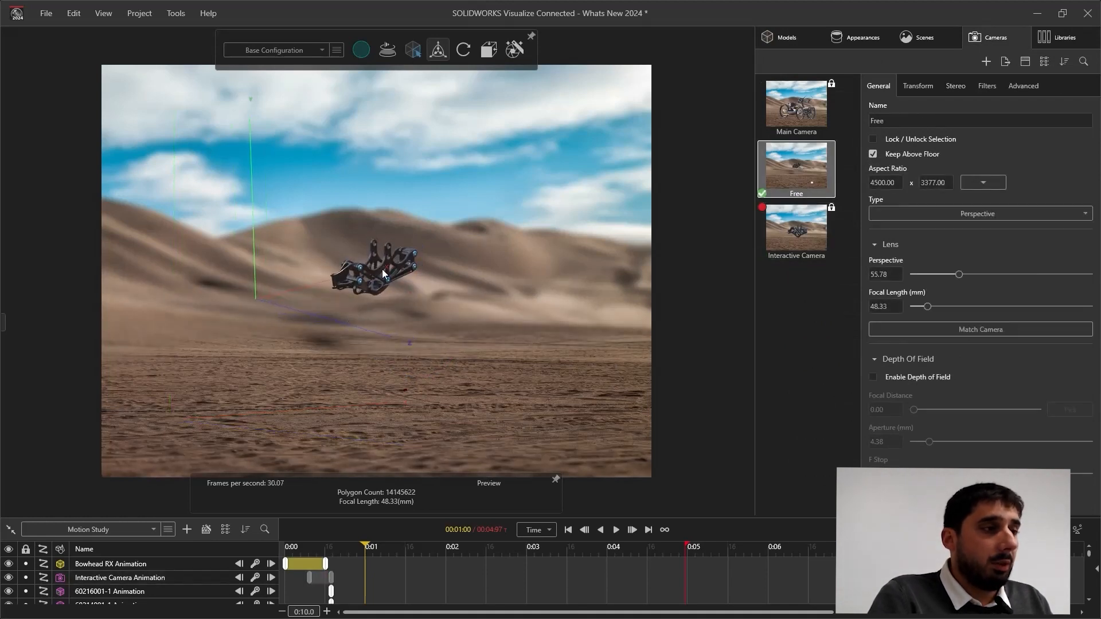
scroll(394, 268, up, 5)
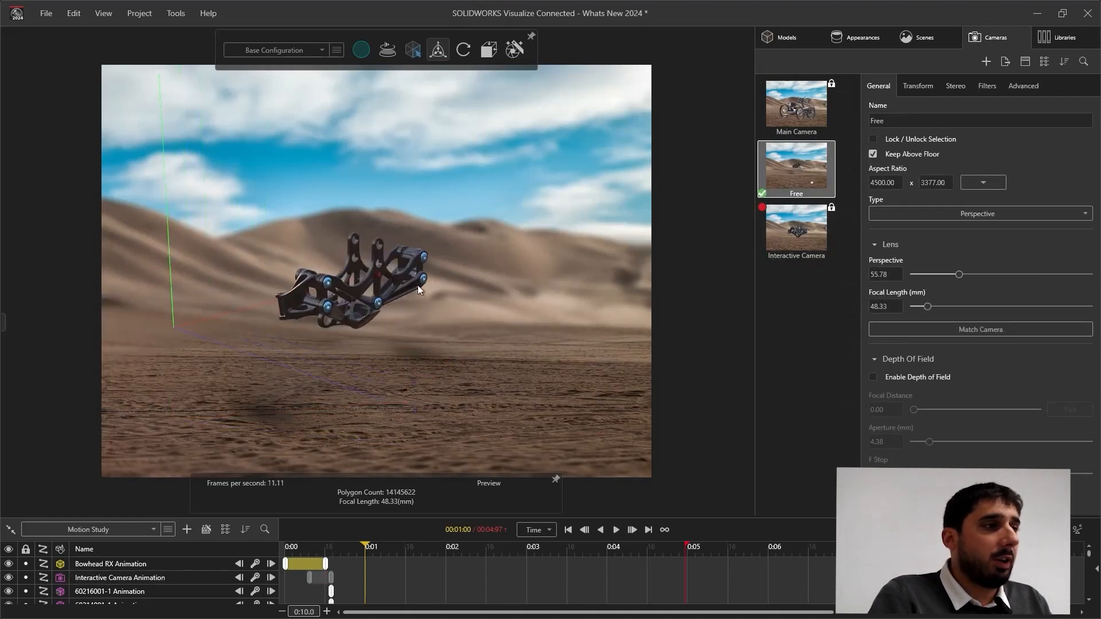
scroll(418, 287, up, 3)
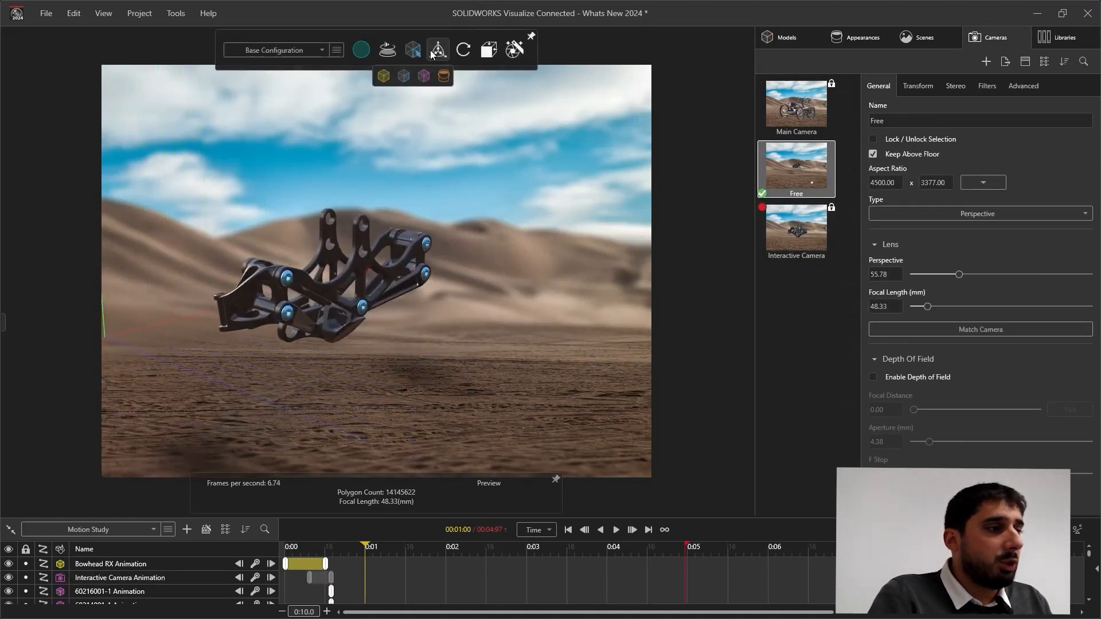
Try the object manipulator on part 60213001-8 along its blue axis, undo the move, and deselect the part
mouse_move(439, 52)
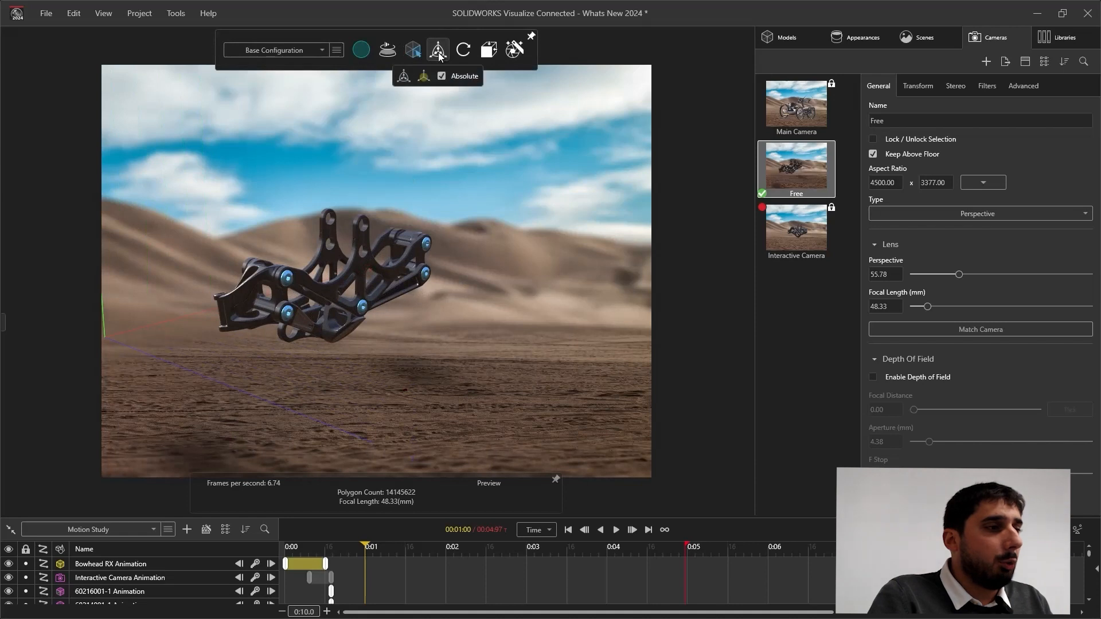
click(367, 260)
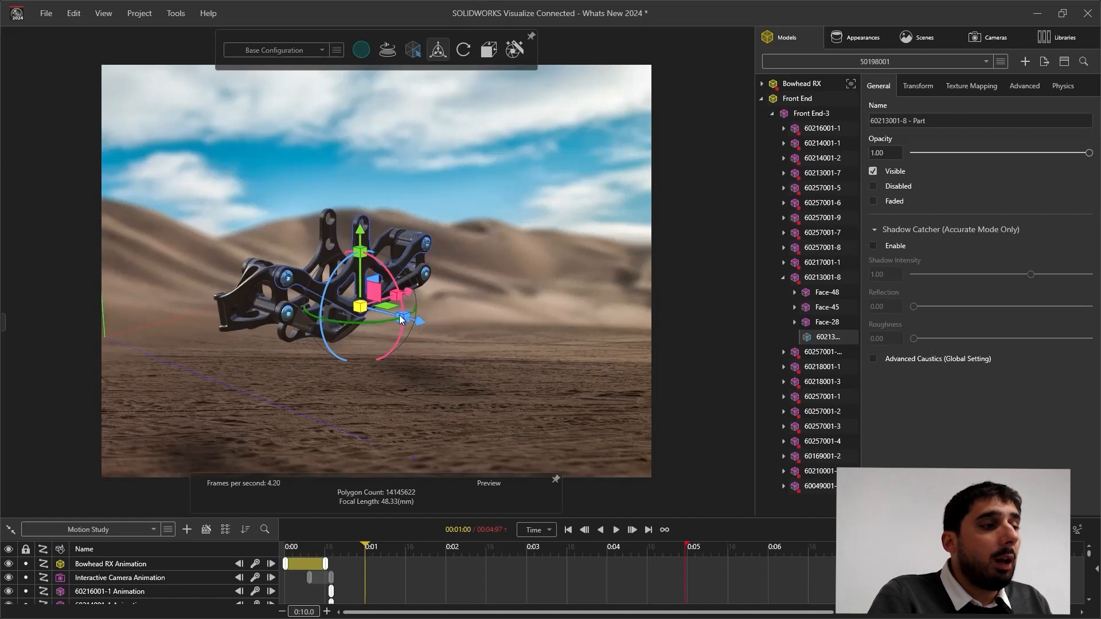
drag(421, 325, 515, 359)
key(ctrl+z)
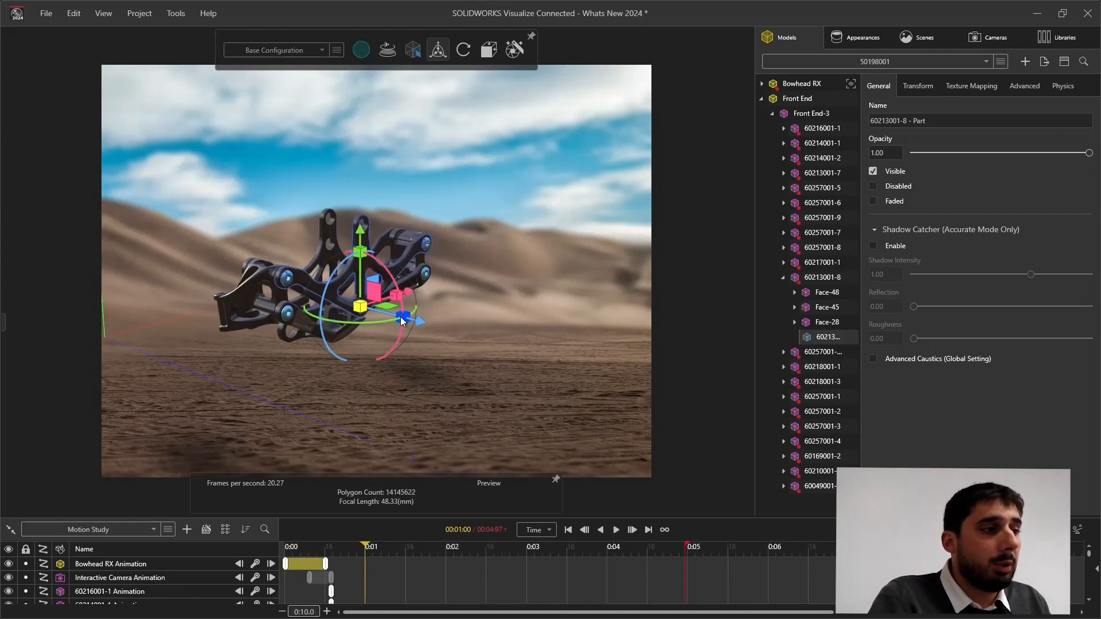
mouse_move(403, 320)
mouse_down()
mouse_move(468, 359)
mouse_move(398, 317)
mouse_move(405, 302)
mouse_move(452, 381)
mouse_move(410, 317)
mouse_up()
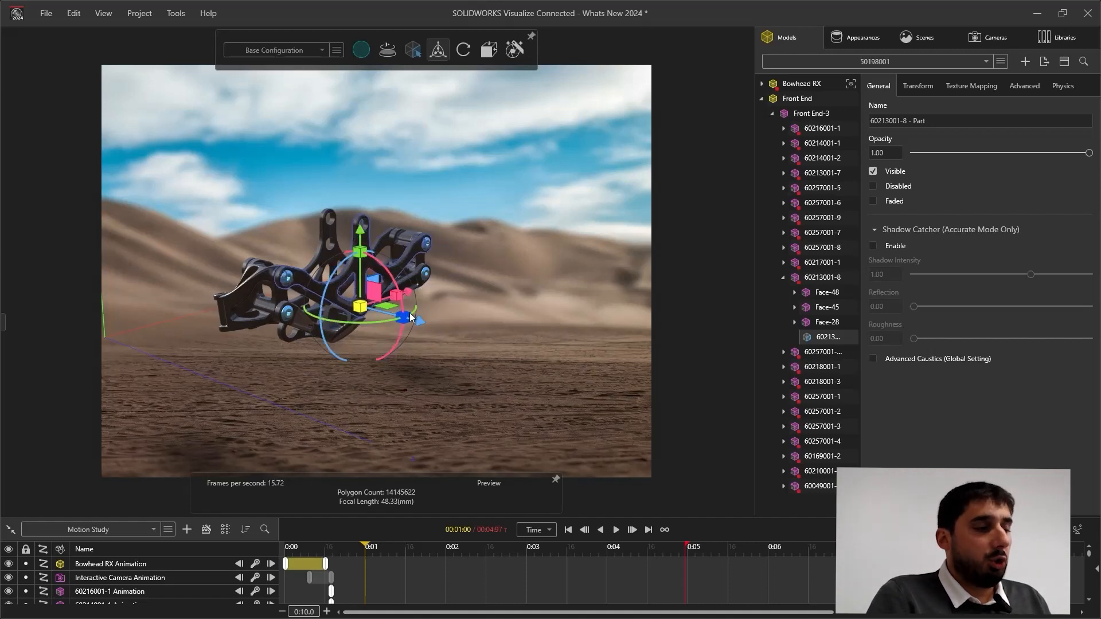
click(469, 350)
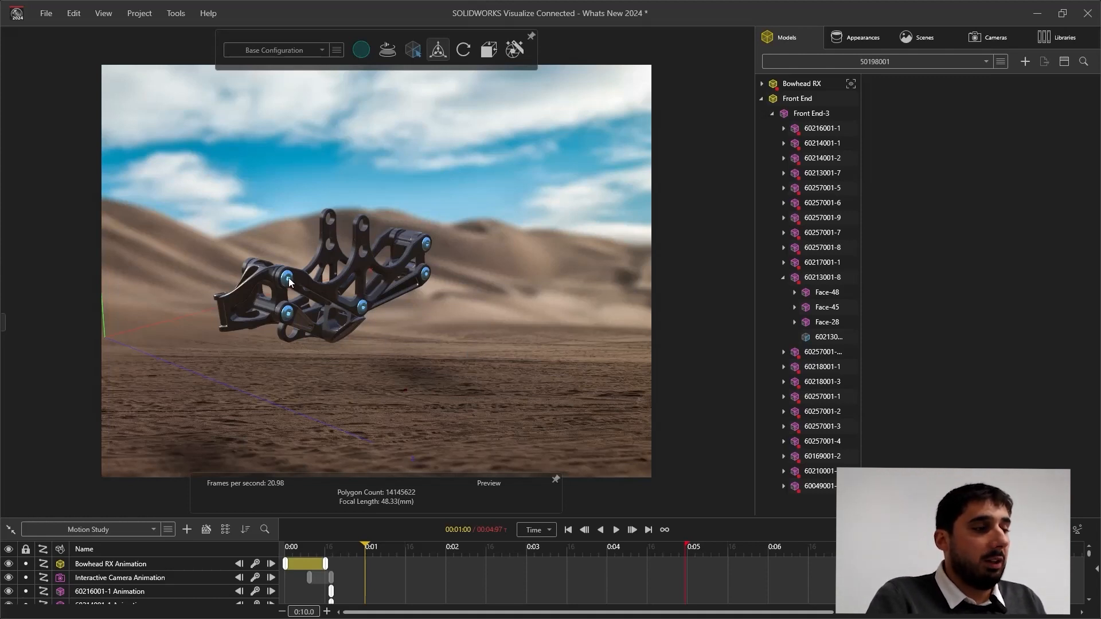
Select the linkage's blue-headed 60257001 parts one after another to examine where the manipulator sits on each
click(290, 319)
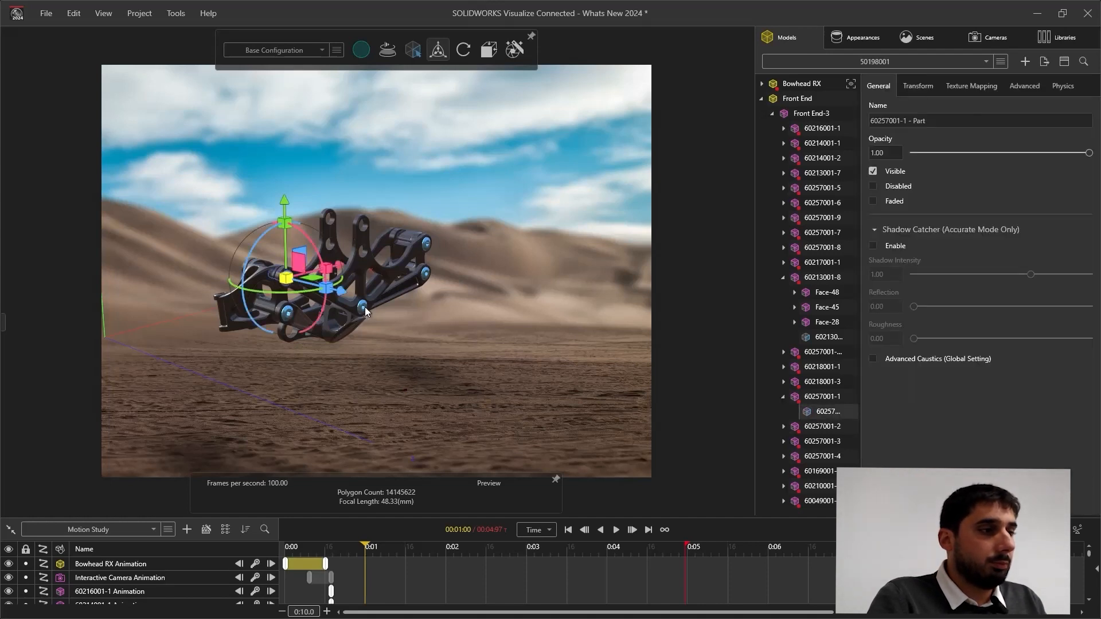
click(425, 246)
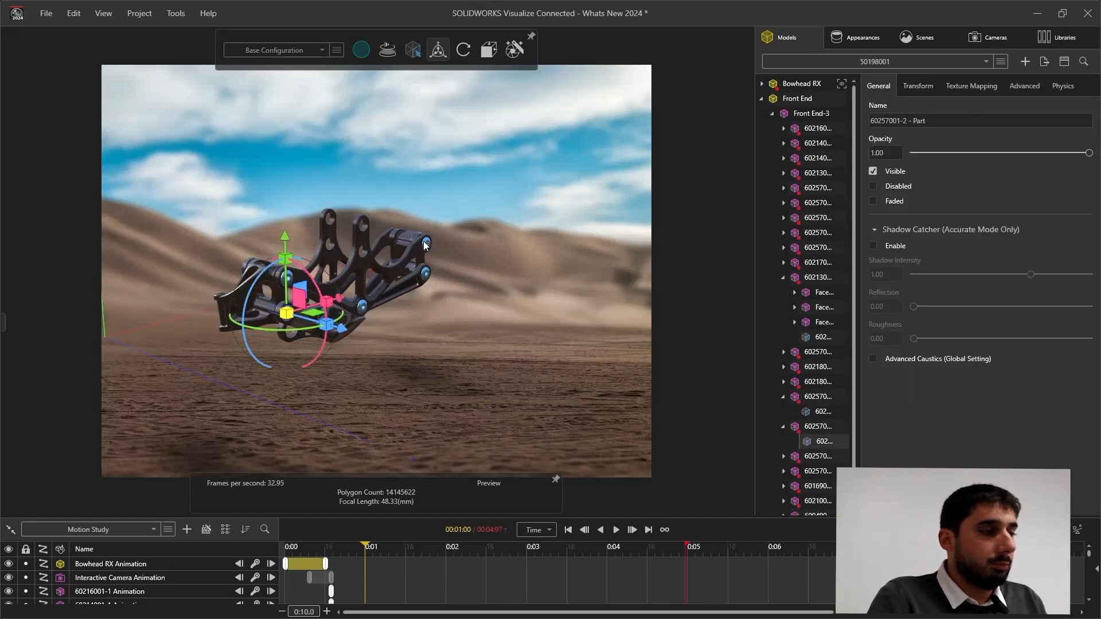
click(425, 276)
click(425, 276)
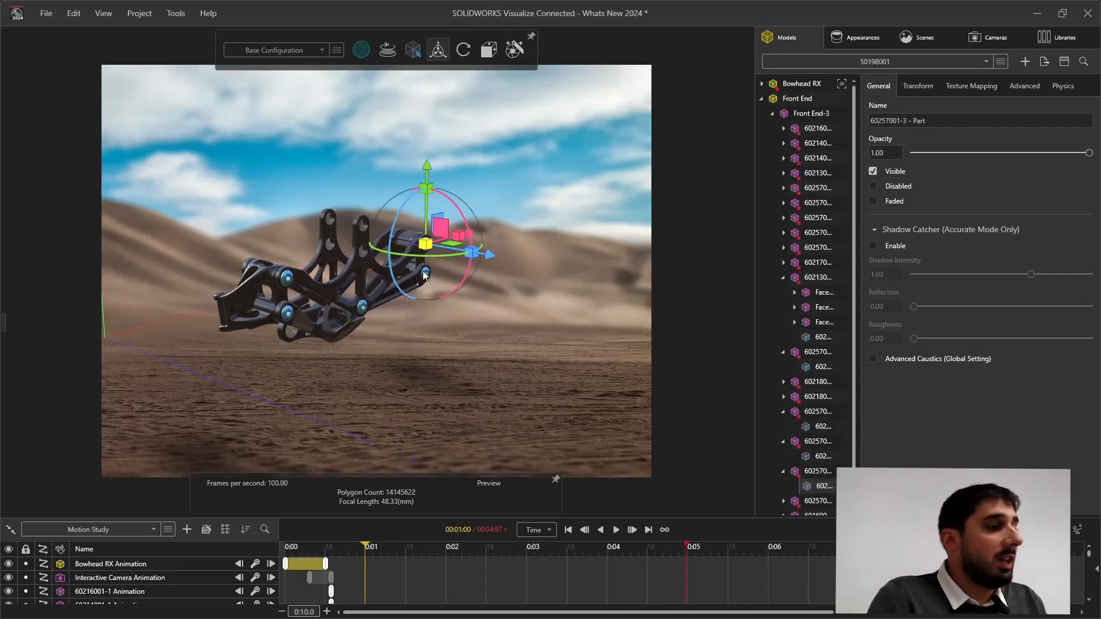
Try a free move of bolt 60257001-4 with the object manipulator, undo the move, and deselect the part
click(425, 276)
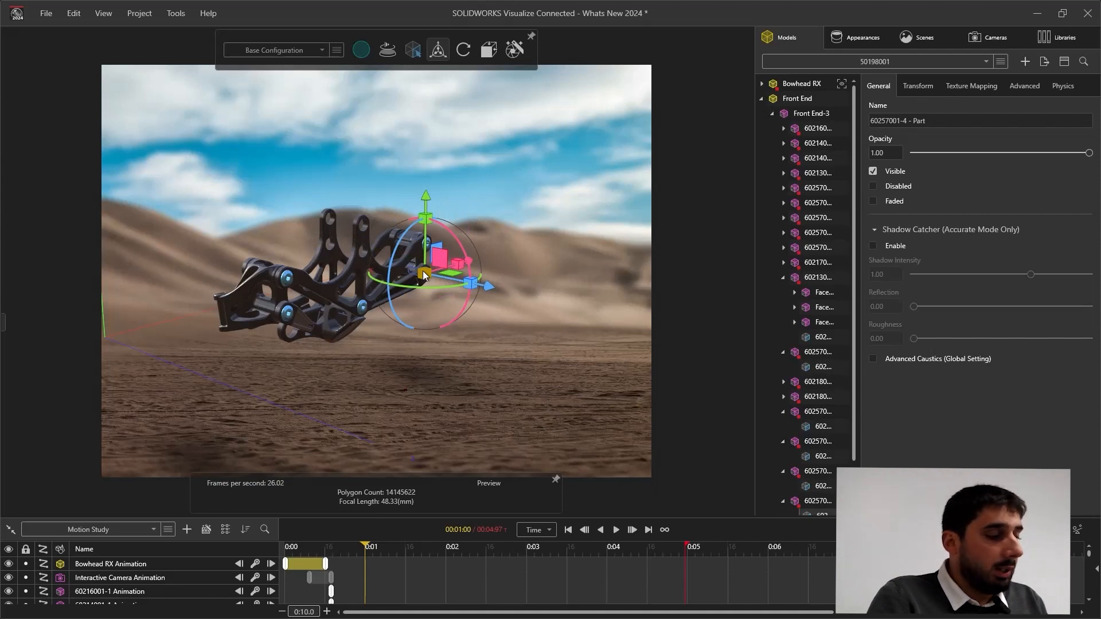
key(ctrl)
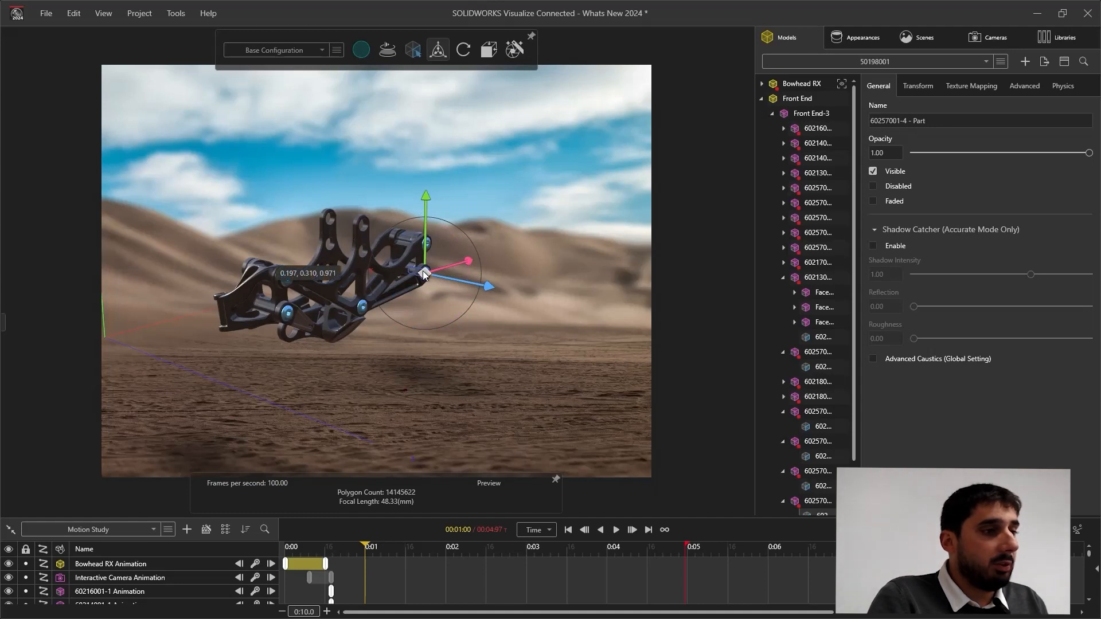
drag(425, 274, 494, 304)
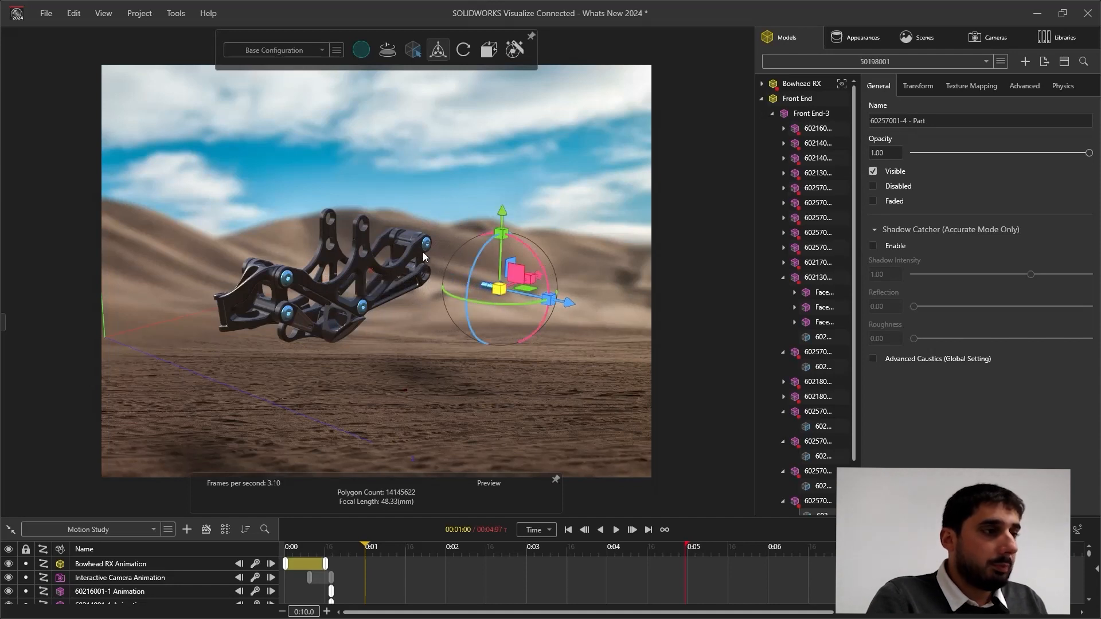
key(ctrl+z)
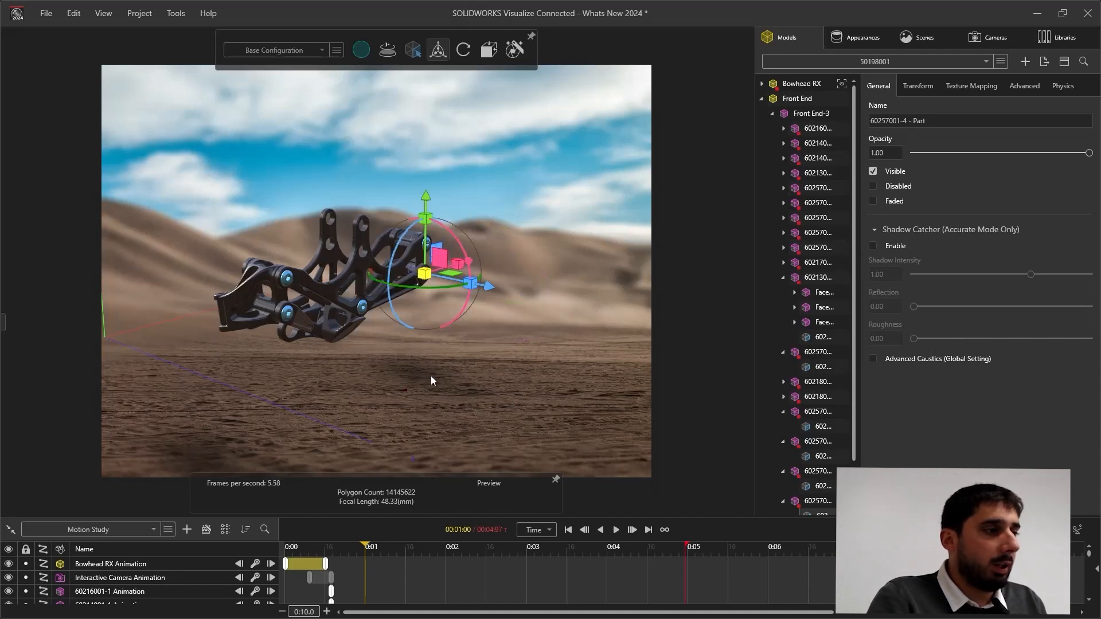
key(Escape)
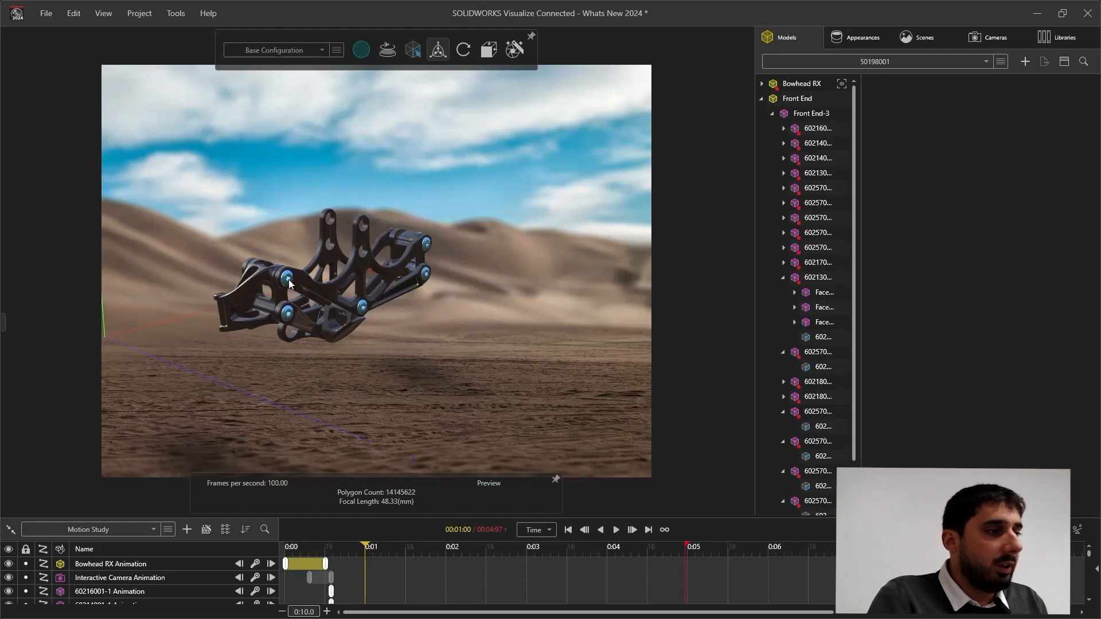
Select the linkage's five blue-headed 60257001 bolts together and pull them out of the assembly along the blue axis
click(289, 283)
scroll(289, 283, up, 5)
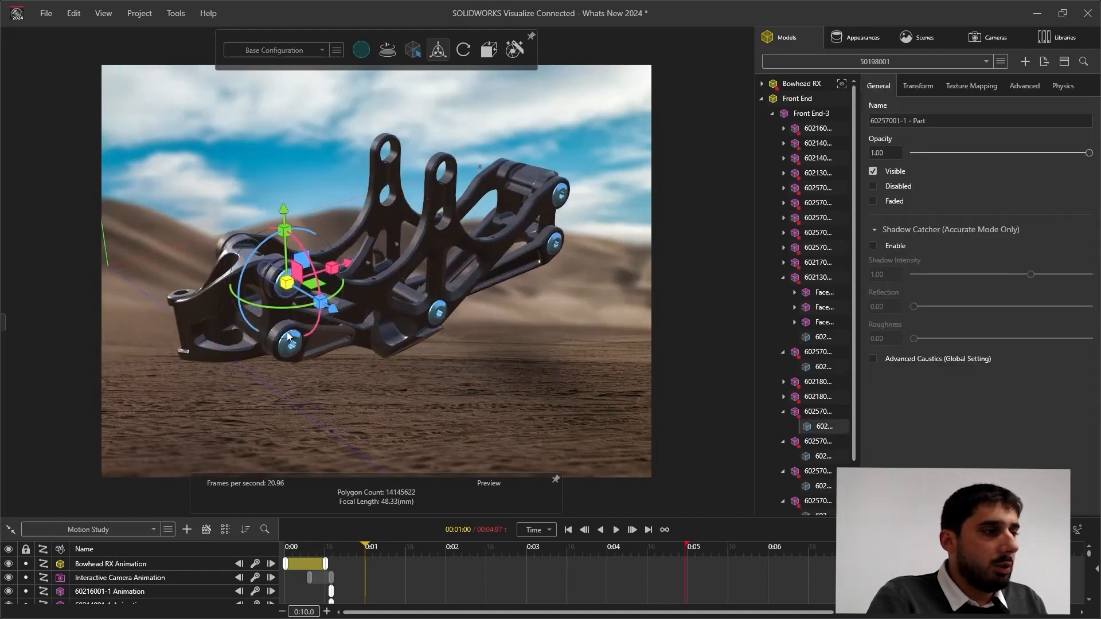
ctrl+click(304, 352)
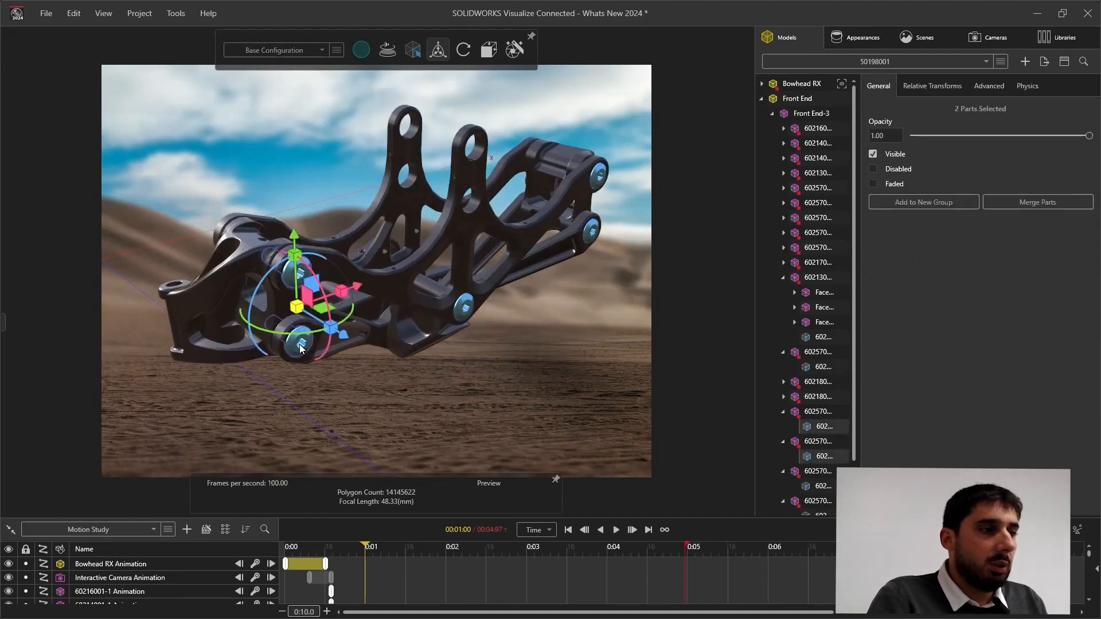
ctrl+click(464, 311)
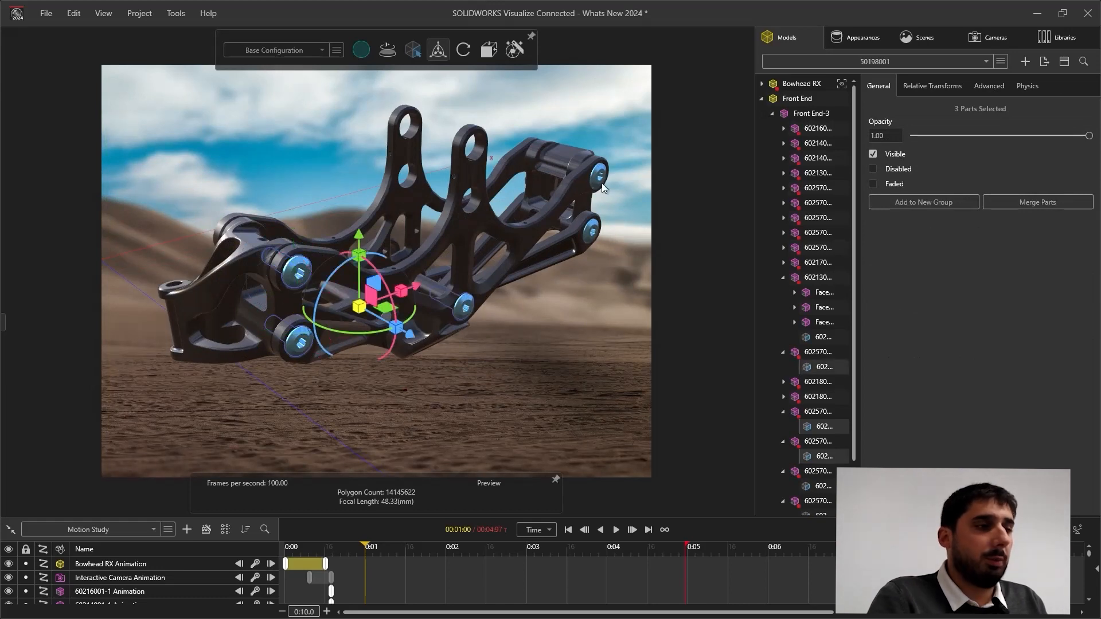
ctrl+click(590, 235)
ctrl+click(591, 236)
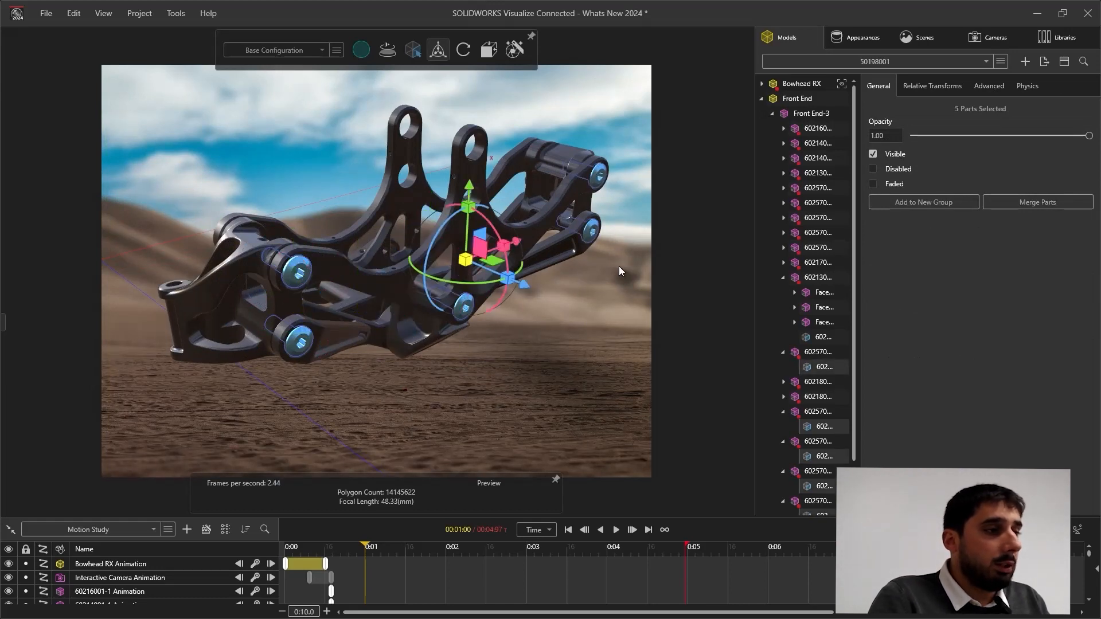
scroll(618, 266, down, 3)
drag(579, 297, 624, 429)
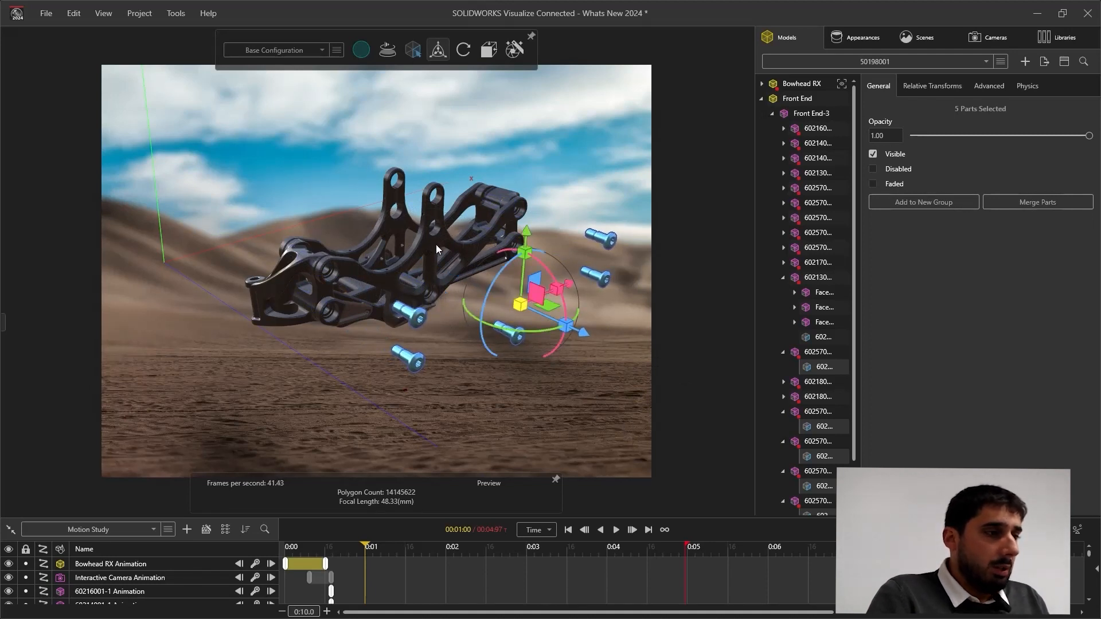
Move part 60213001-8 outward along its blue axis and part 60214001-2 freely up and away from the linkage
click(366, 254)
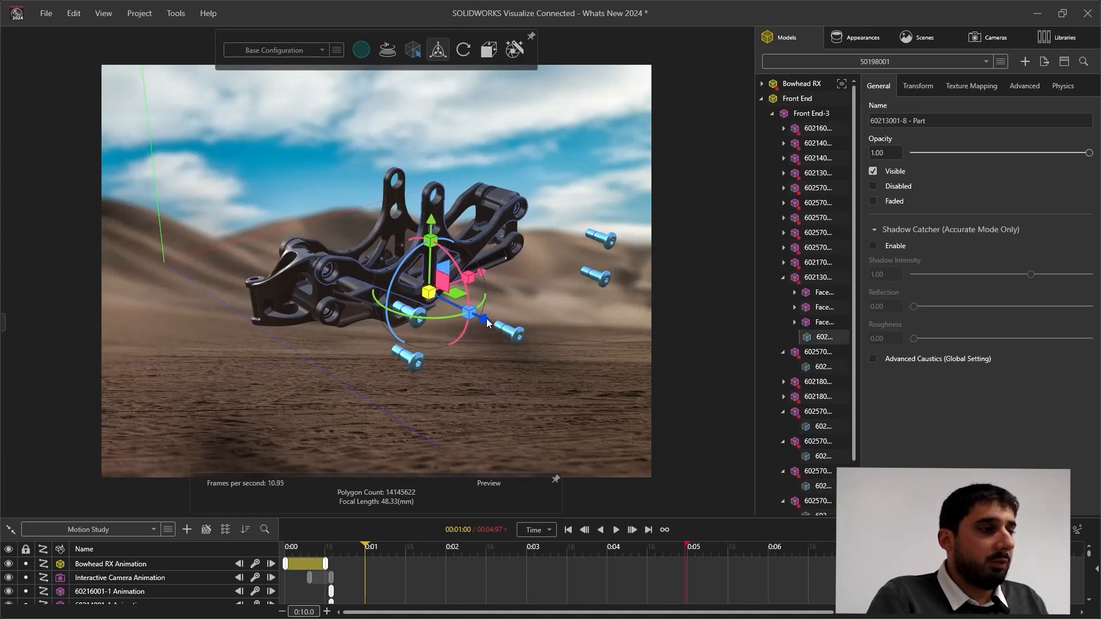
drag(497, 325, 541, 348)
click(505, 205)
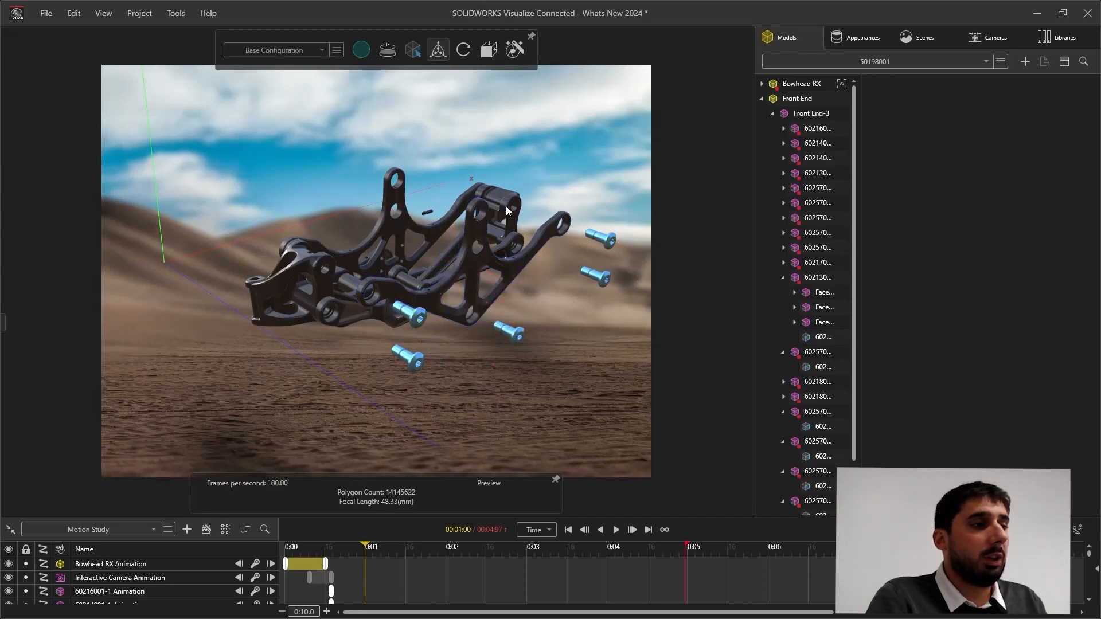
click(506, 205)
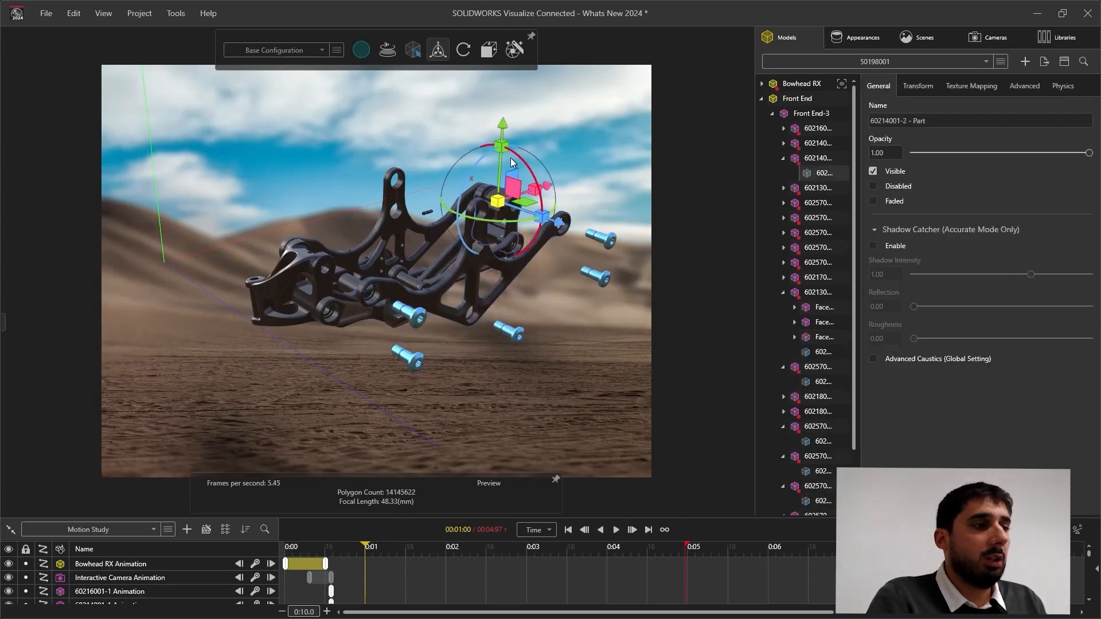
drag(514, 171, 570, 135)
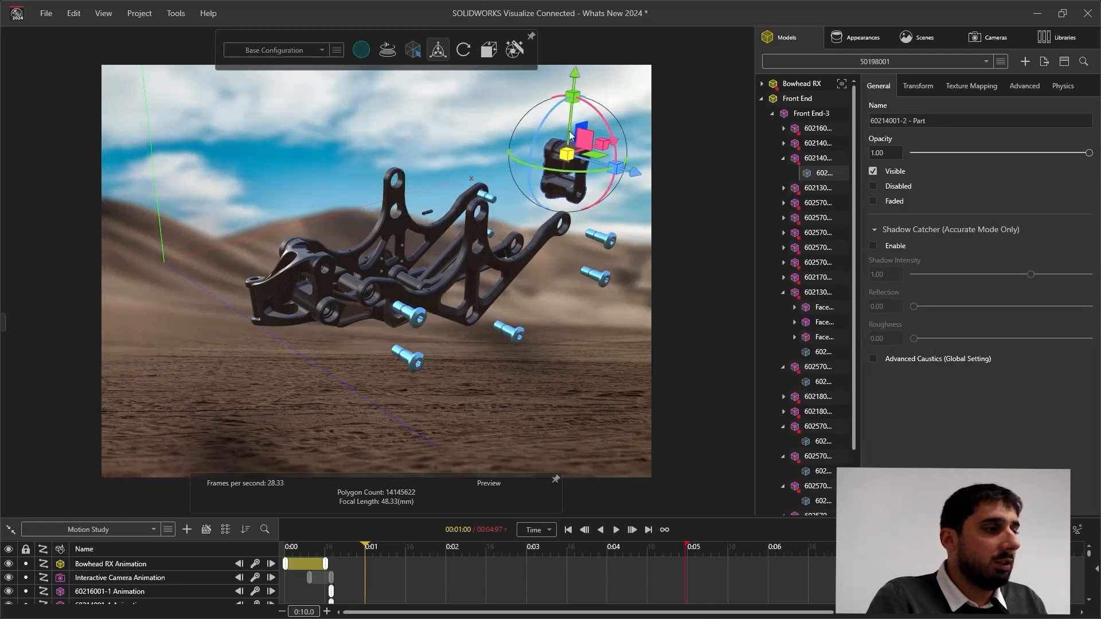
Move part 60214001-1 freely down and away from the opposite end of the linkage
click(316, 276)
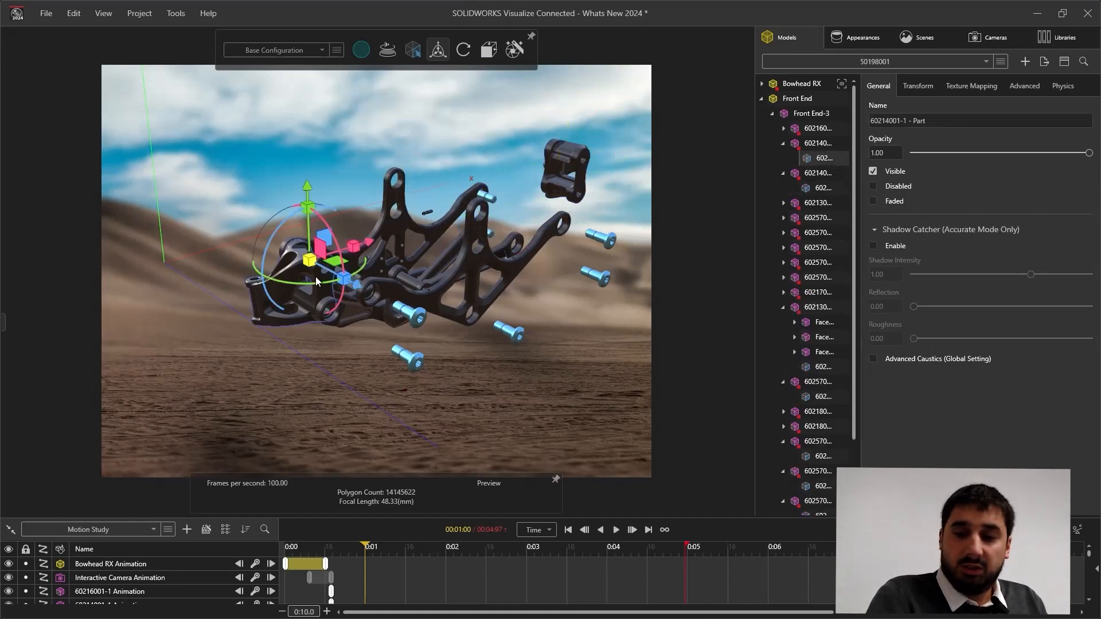
click(325, 242)
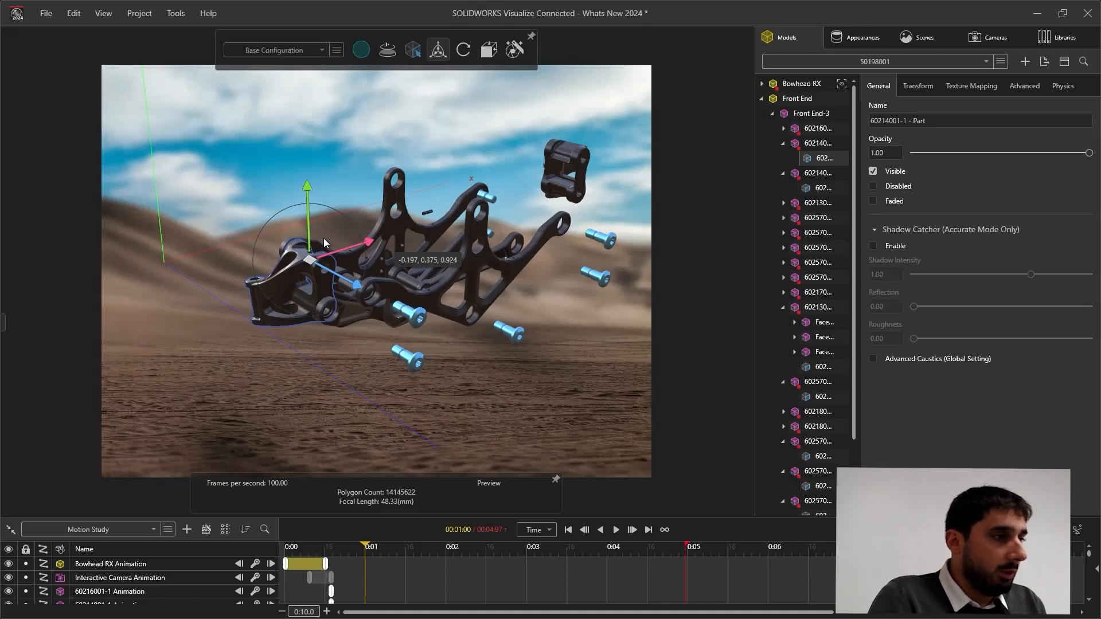
drag(324, 238, 206, 342)
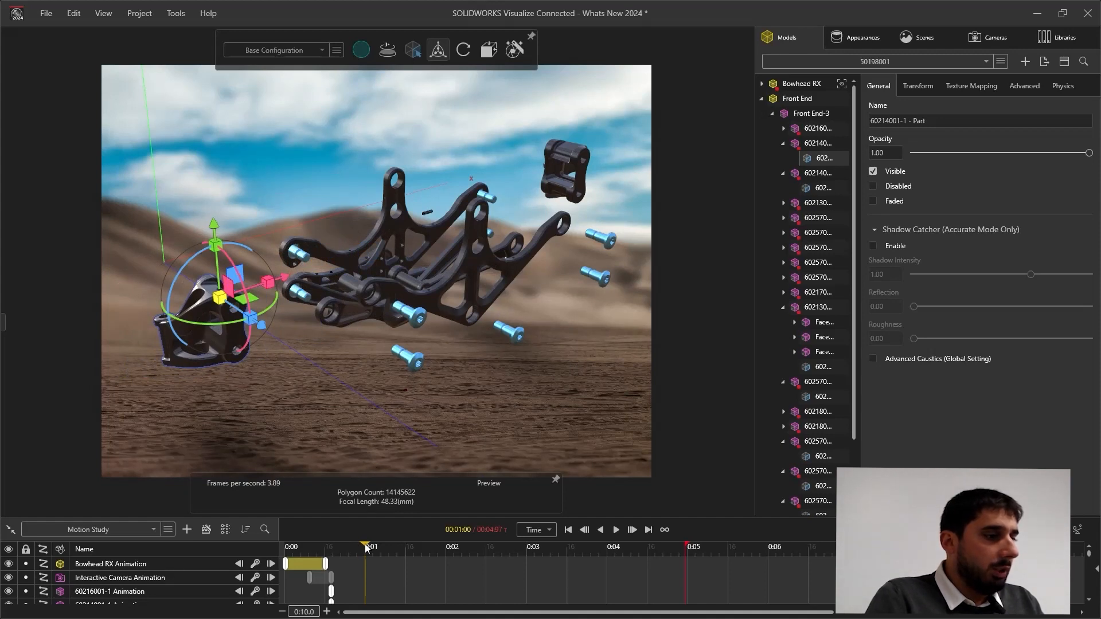
Scrub the Motion Study back to 00:00:00 and forward to 00:00:73 to review the exploded linkage
drag(366, 548, 357, 548)
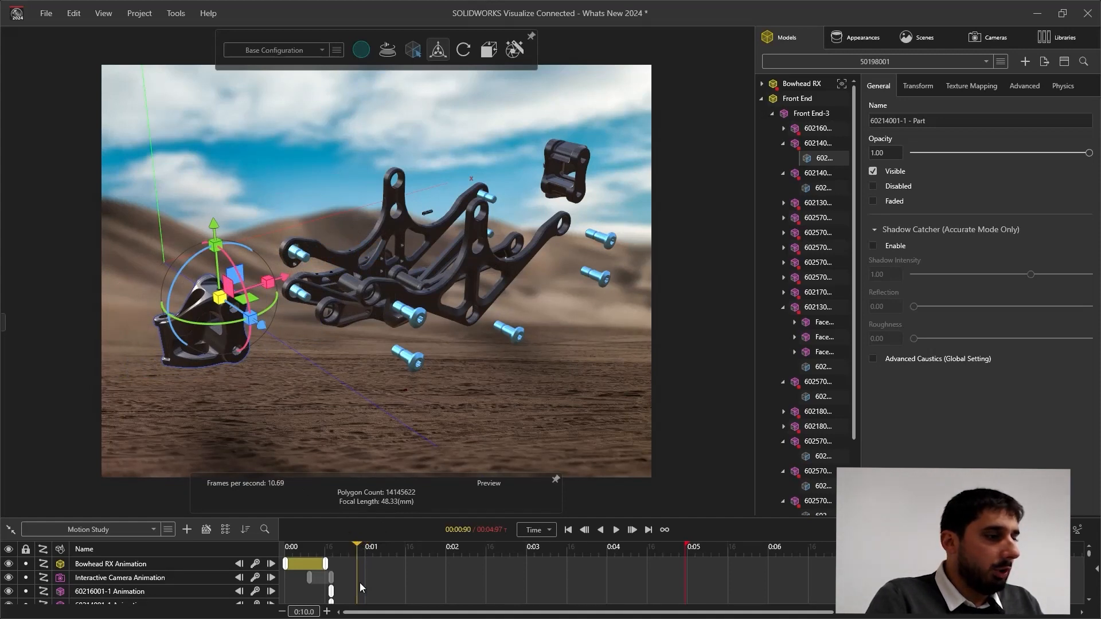
click(349, 548)
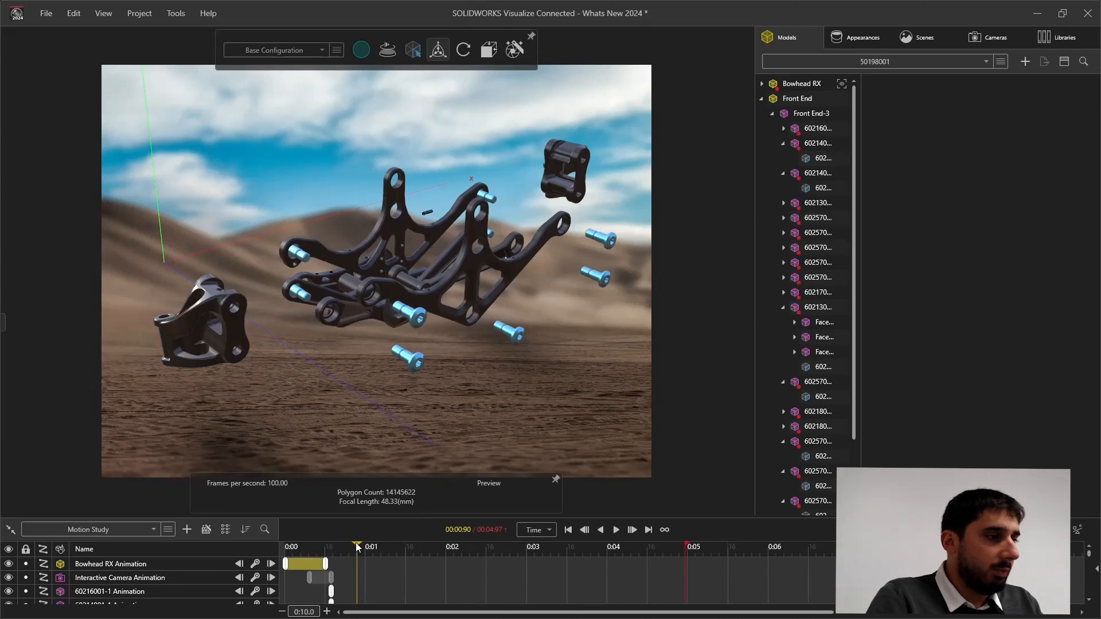
drag(356, 548, 285, 547)
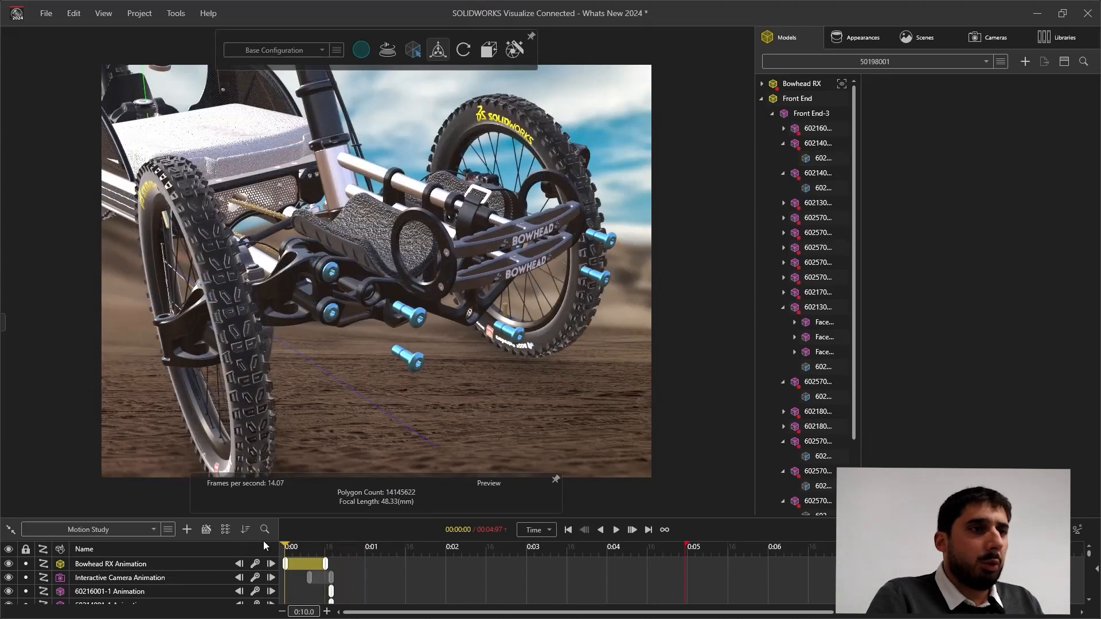
click(344, 548)
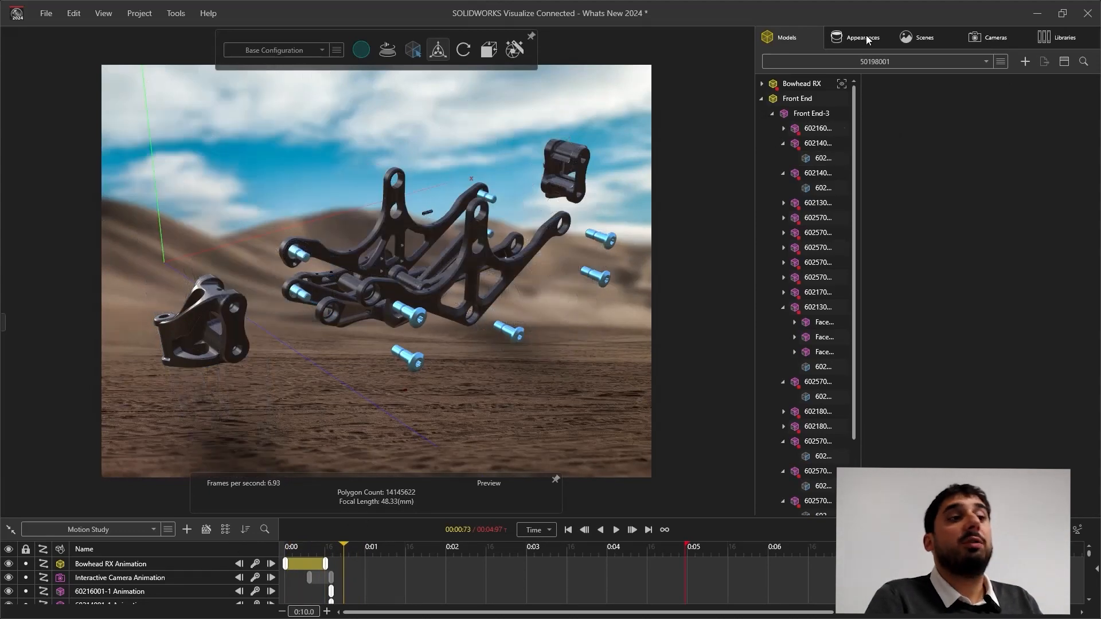
Activate the Interactive Camera and move the Motion Study time back to 00:00:00
click(865, 36)
click(990, 36)
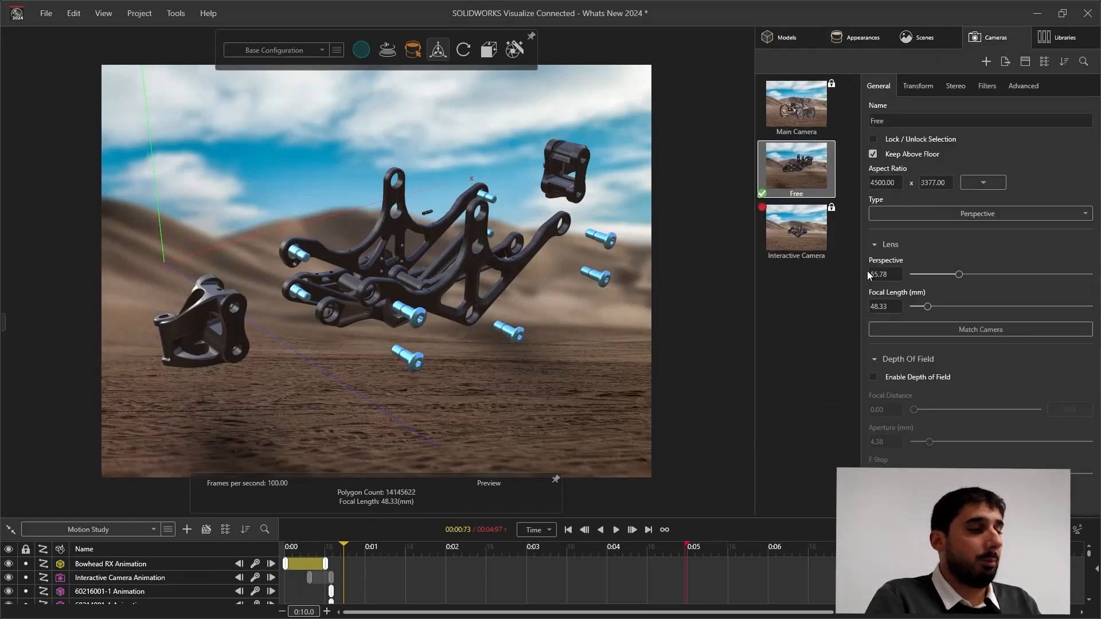
click(791, 238)
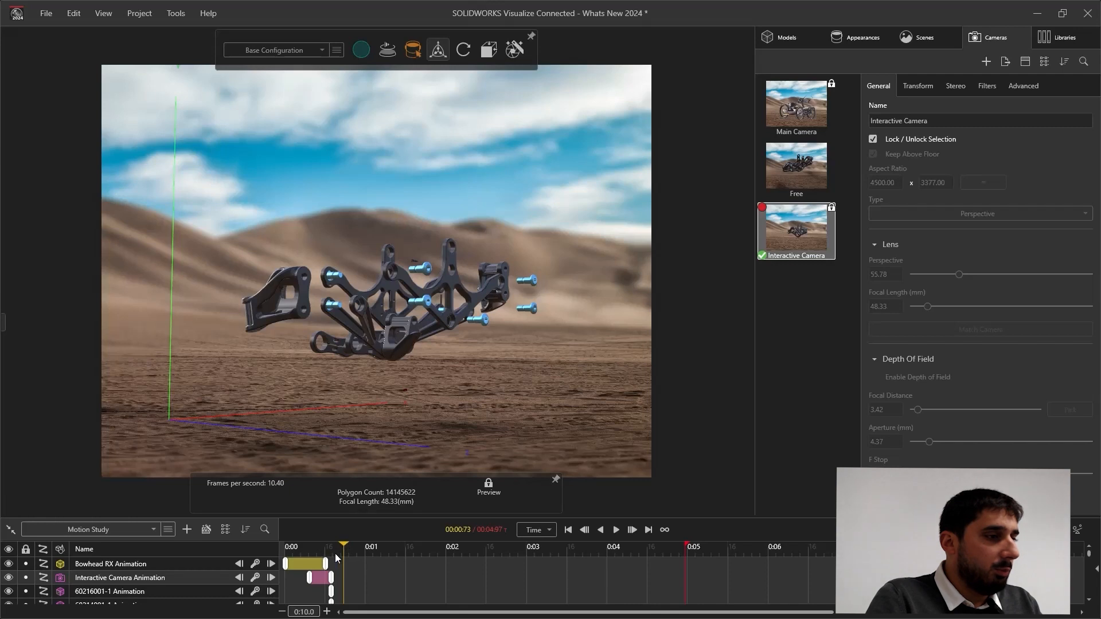
drag(342, 545, 259, 566)
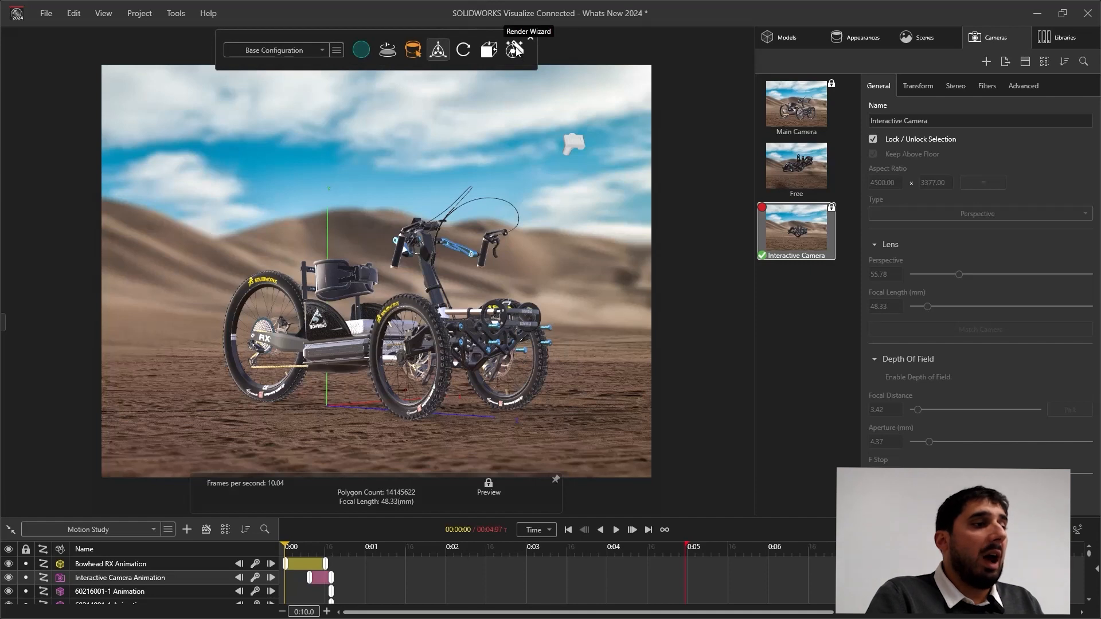
Review the Render Wizard's Image presets, then choose the Animation type with the Preview Video preset and continue to its animation settings
click(515, 50)
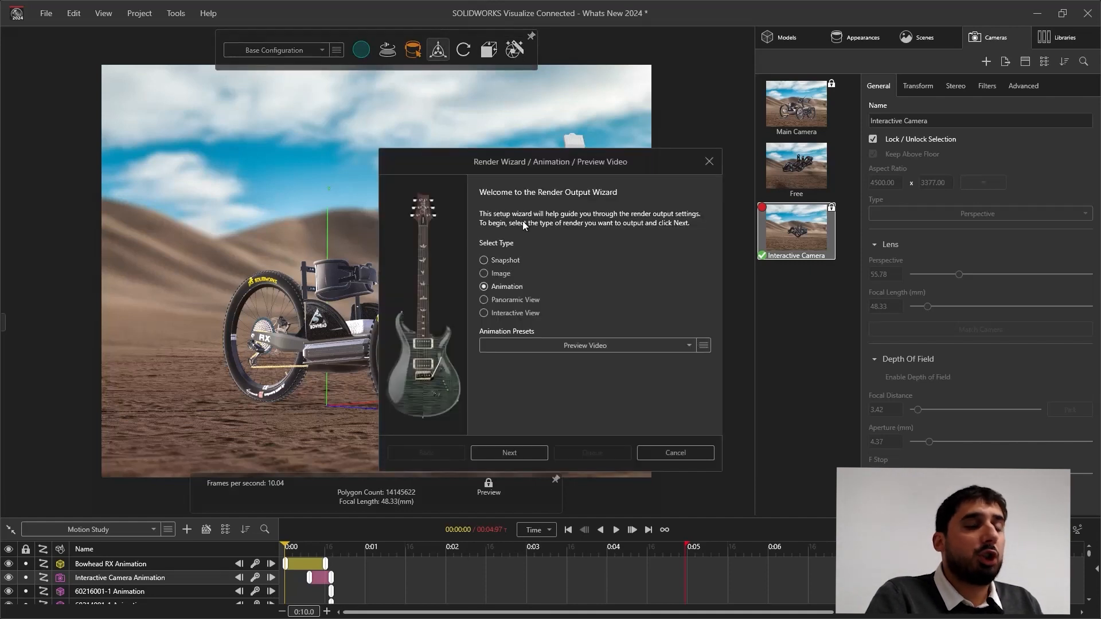
click(499, 276)
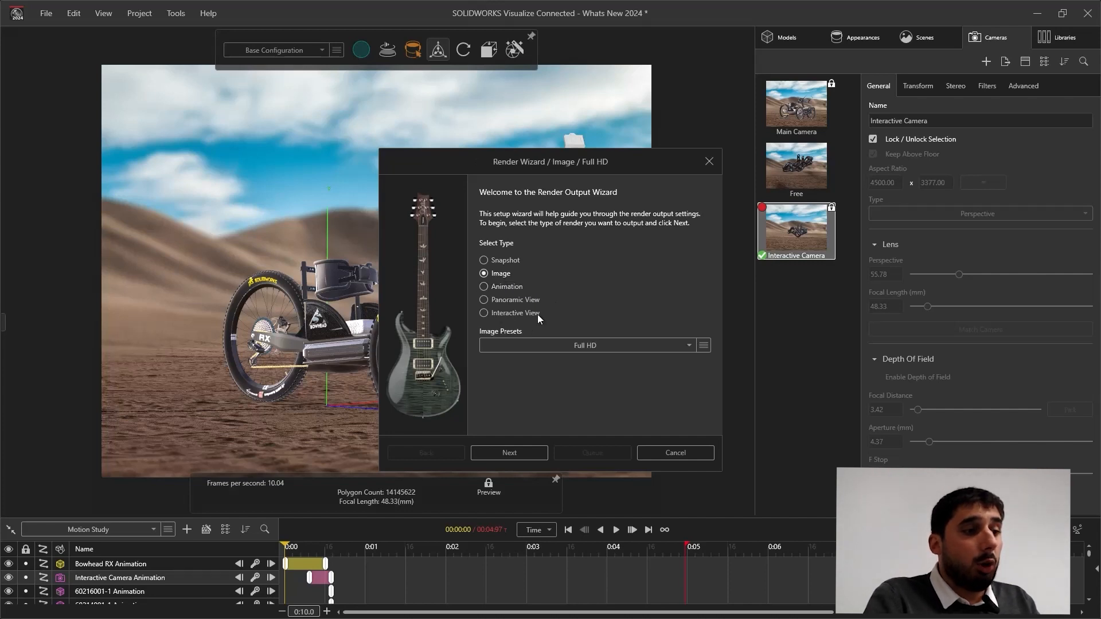
click(688, 346)
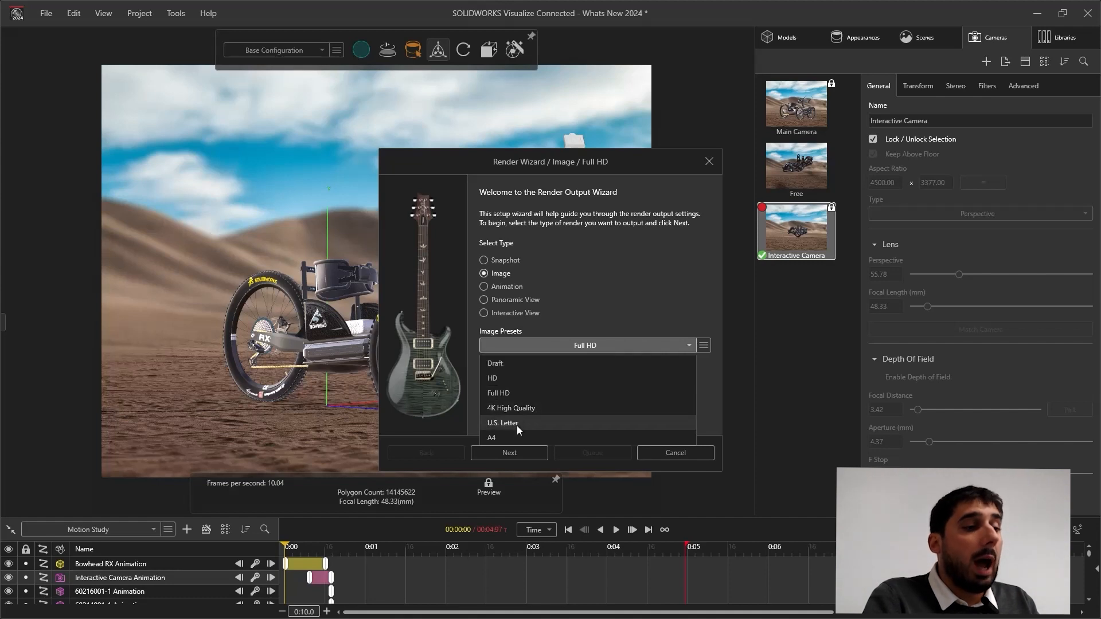
click(633, 294)
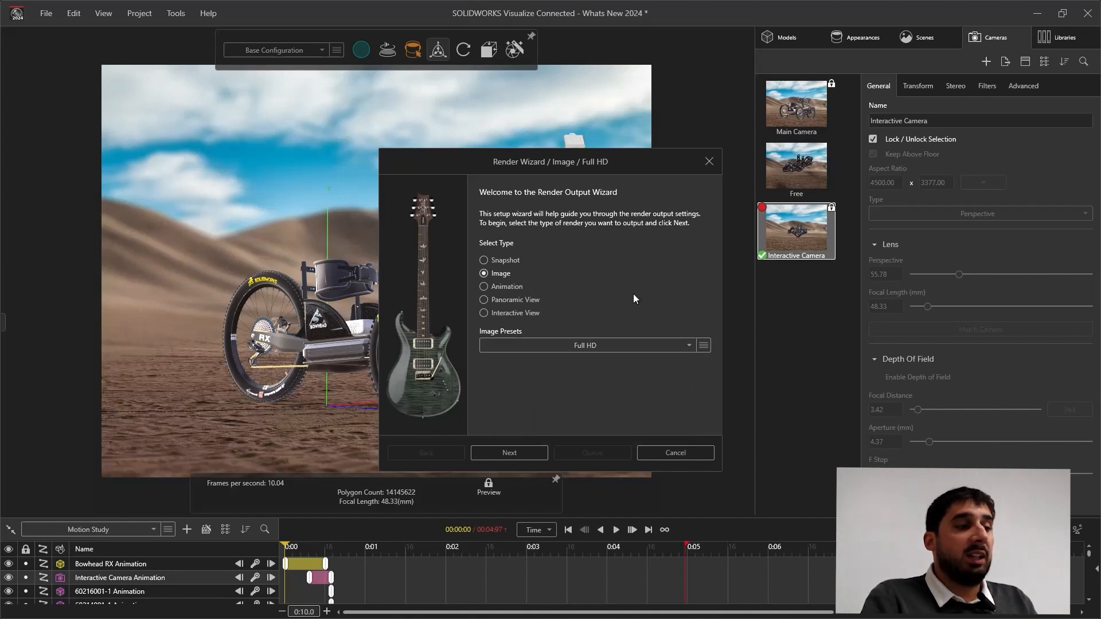
click(508, 289)
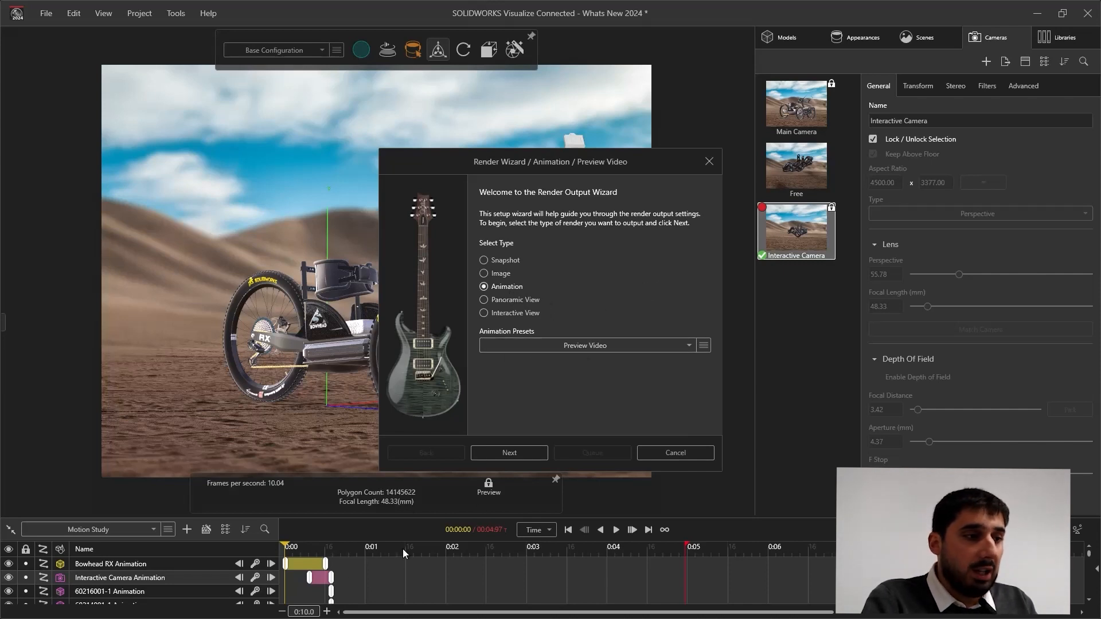
click(517, 454)
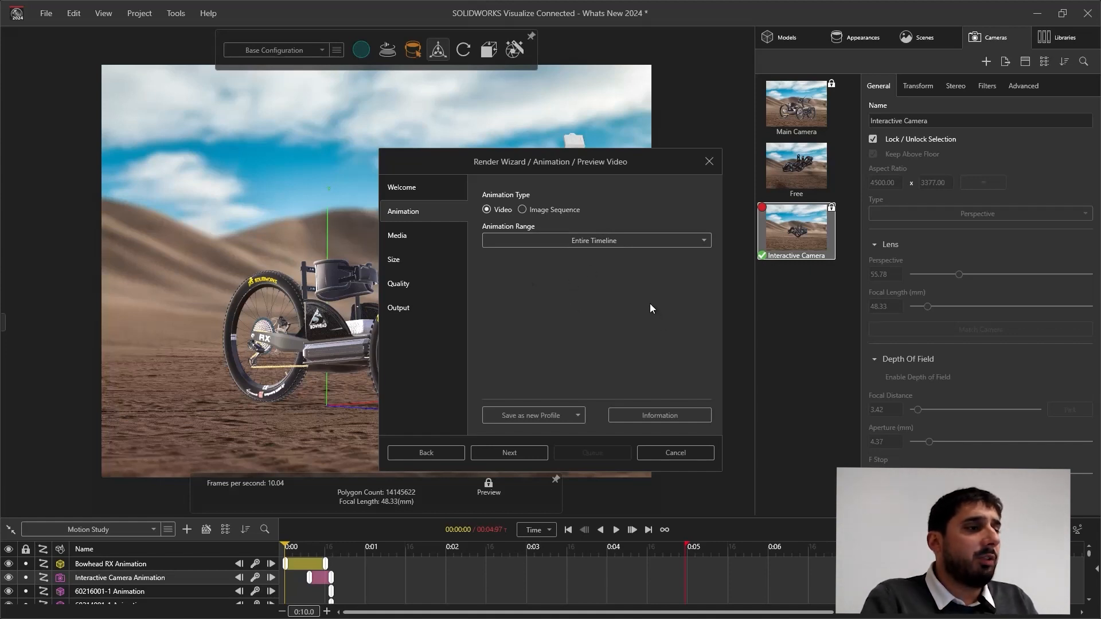
Switch to the browser and play through the Front End Interactive image to examine the trike's front end
key(alt+Tab)
key(alt+Tab)
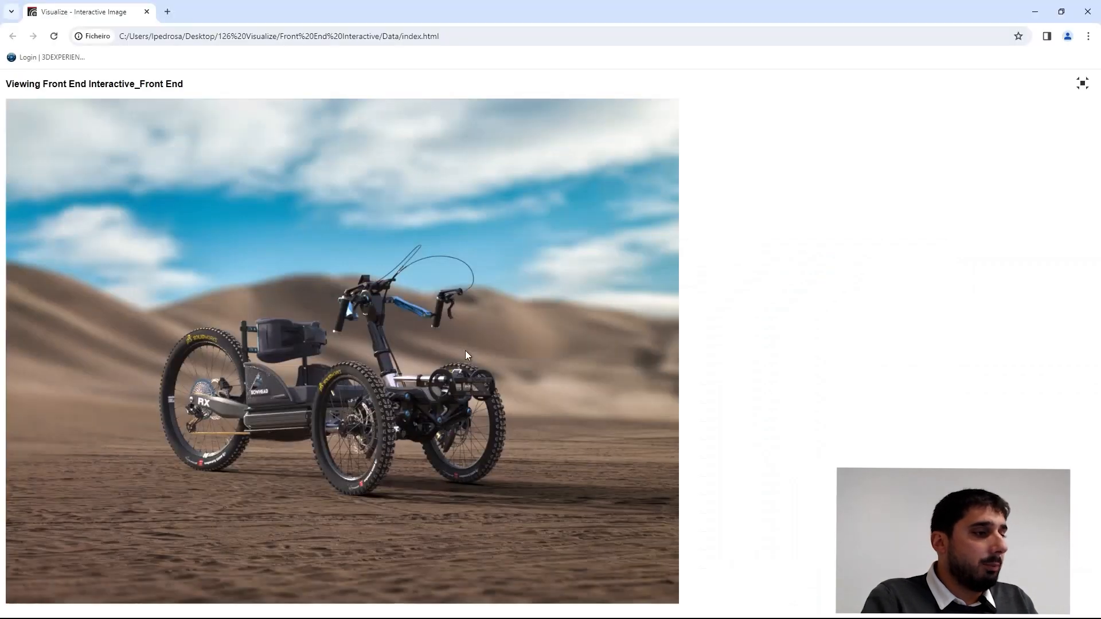
drag(427, 378, 429, 401)
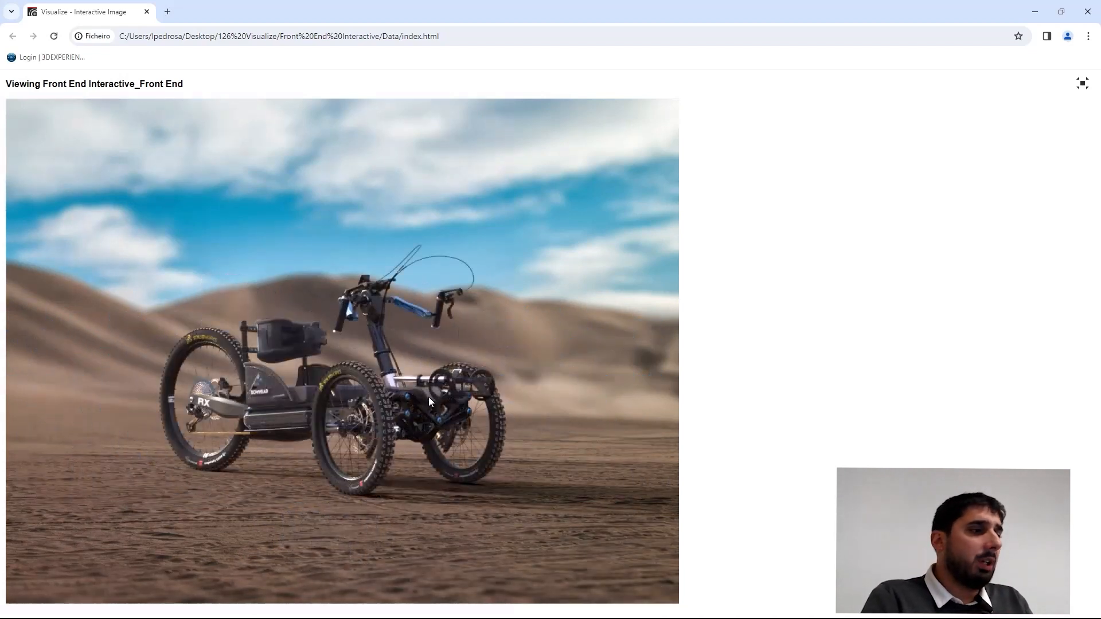
drag(555, 385, 127, 440)
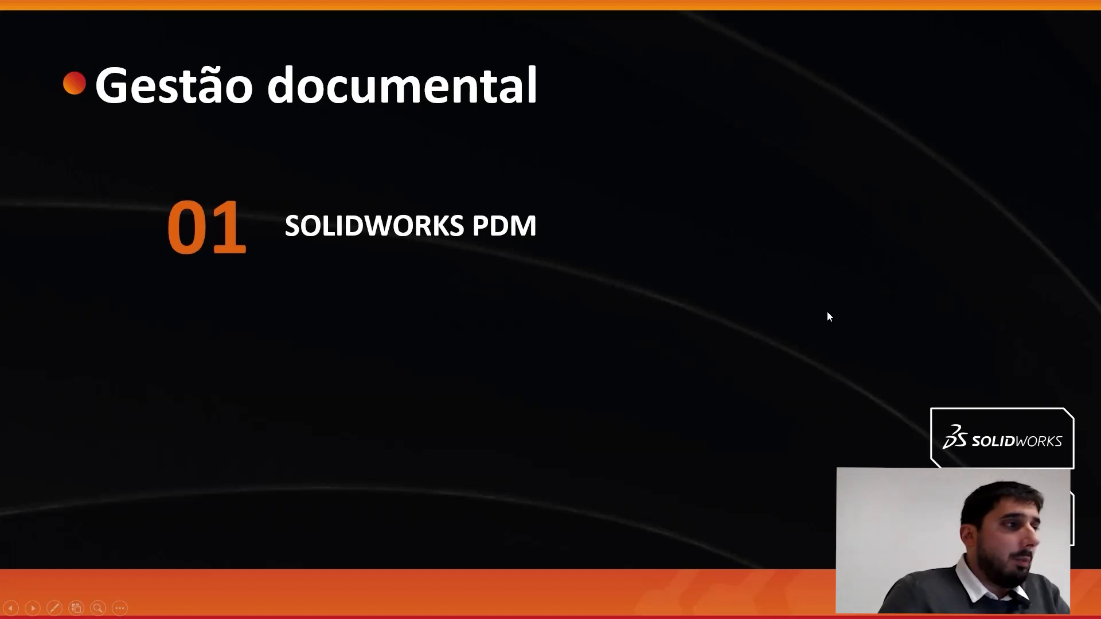
Switch to File Explorer and apply Reject Changes to 40104001.SLDASM, checking out the changed files with the comment "Aplicar alteração"
key(alt+Tab)
click(242, 153)
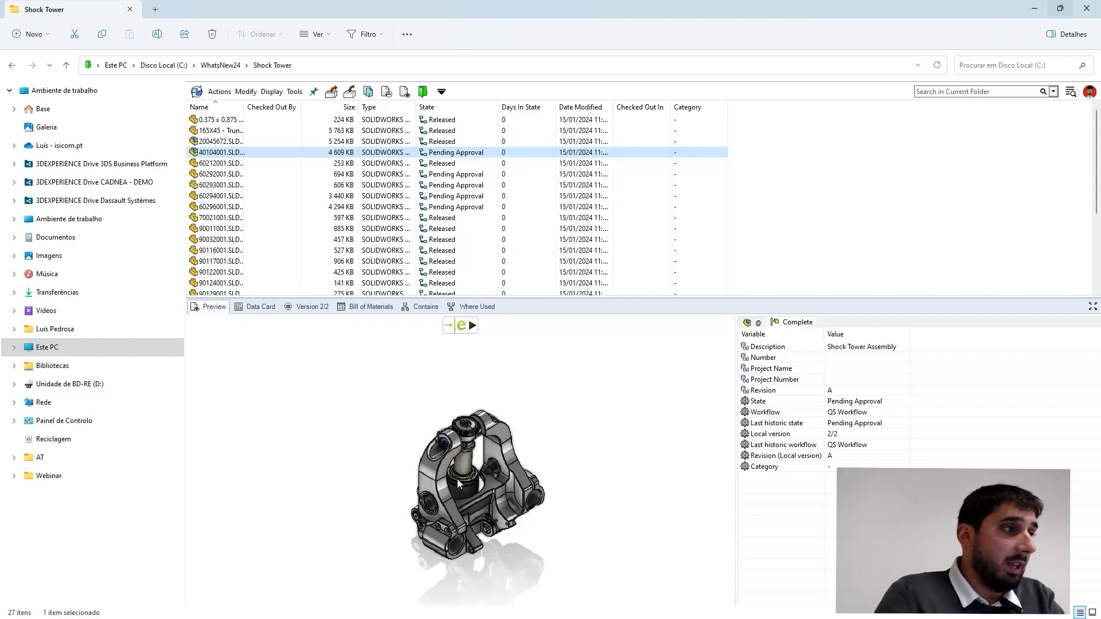
right_click(213, 156)
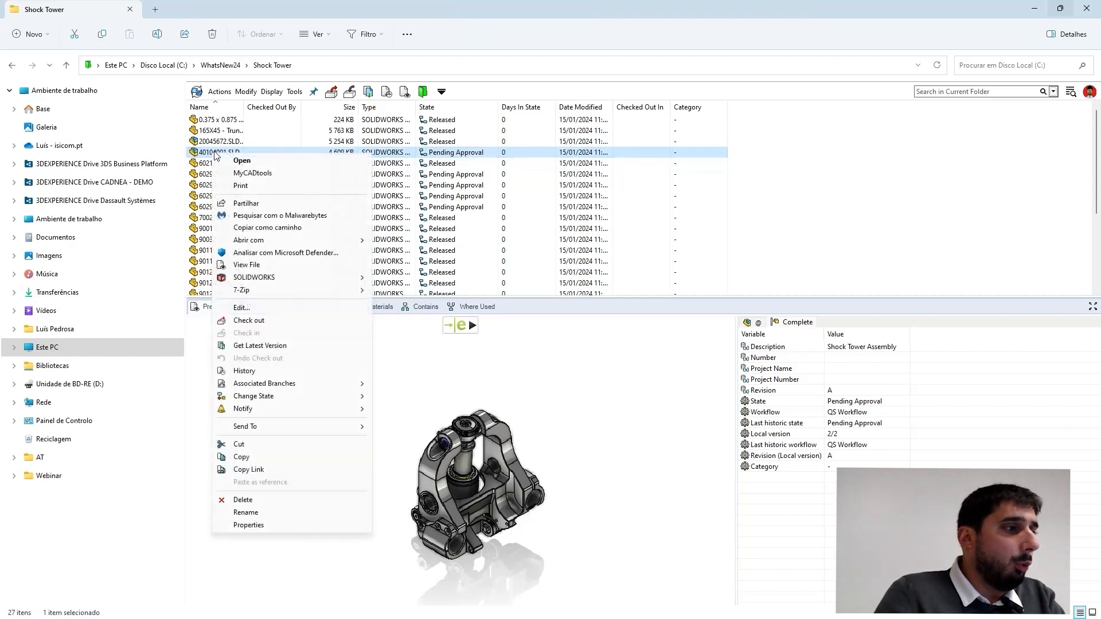
mouse_move(271, 398)
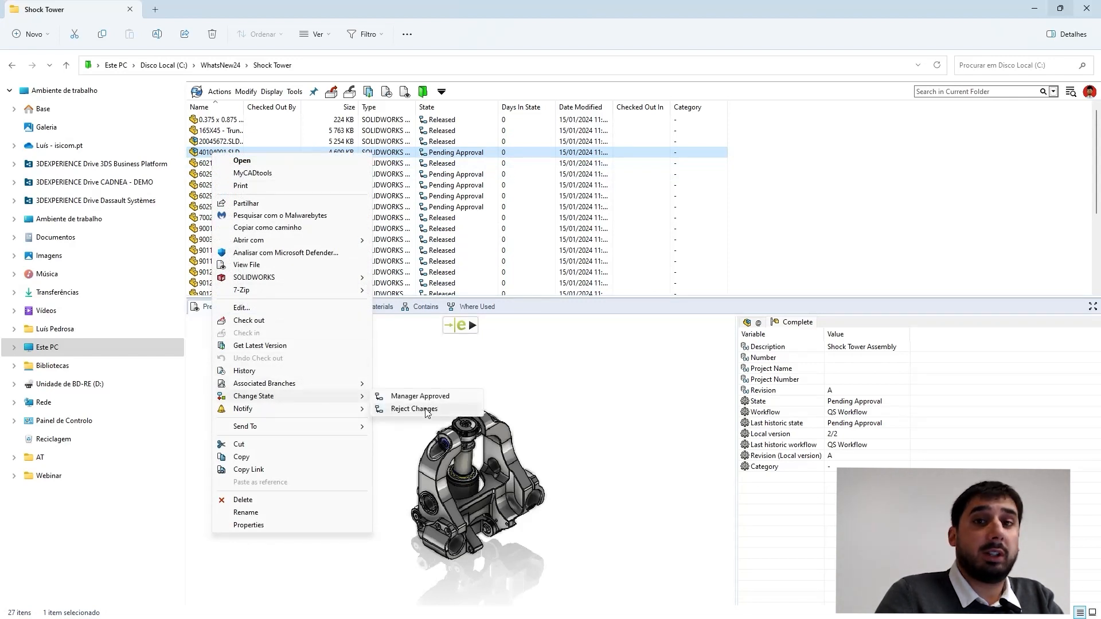
click(426, 410)
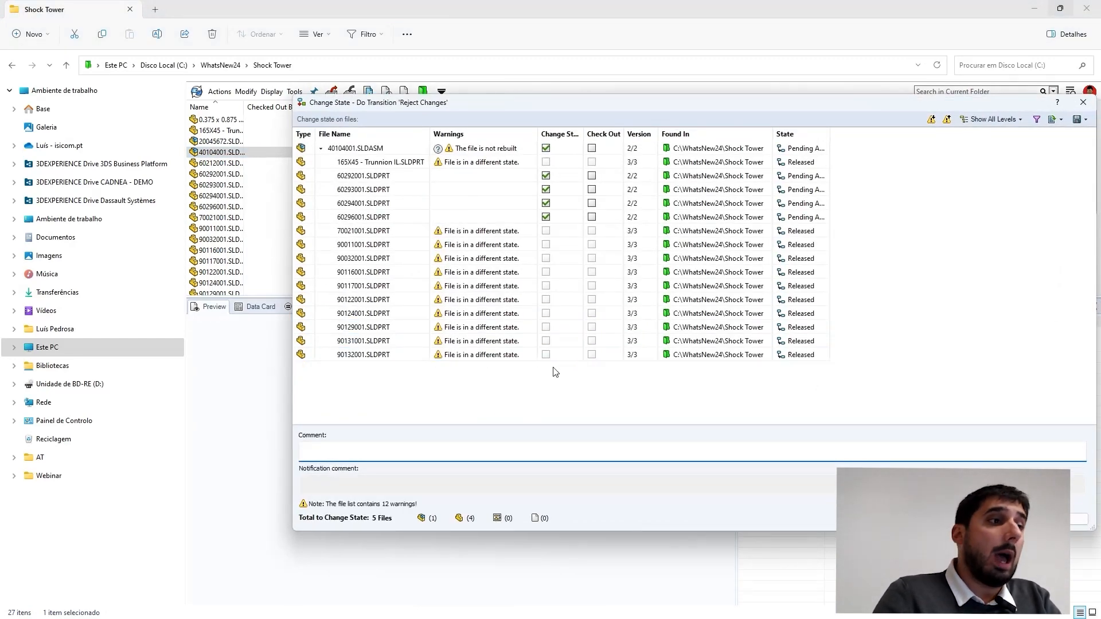
click(592, 149)
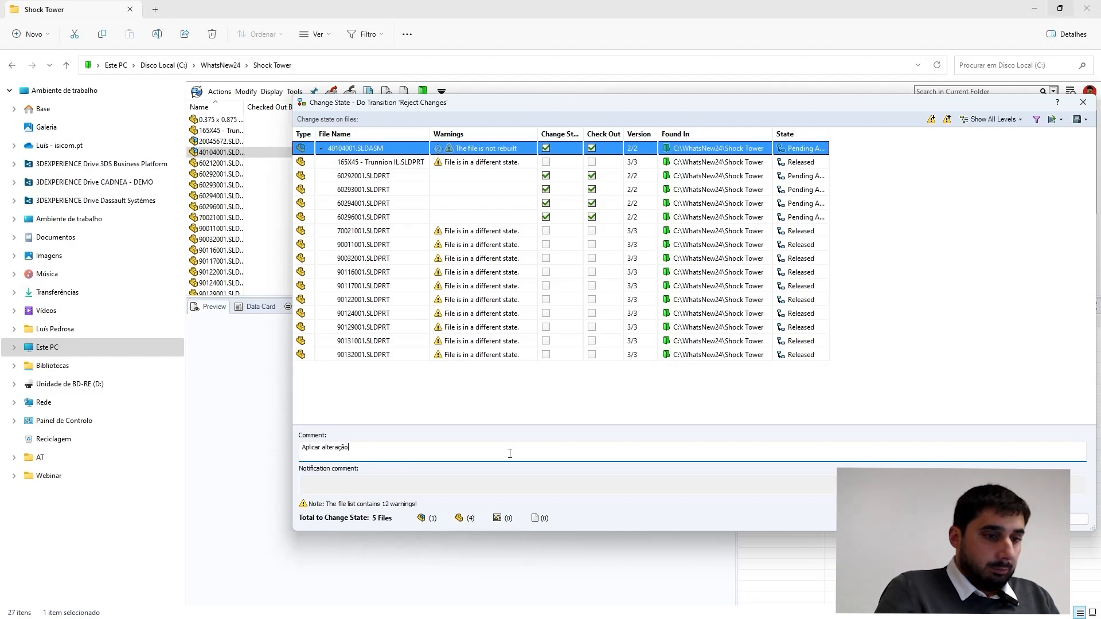
key(Return)
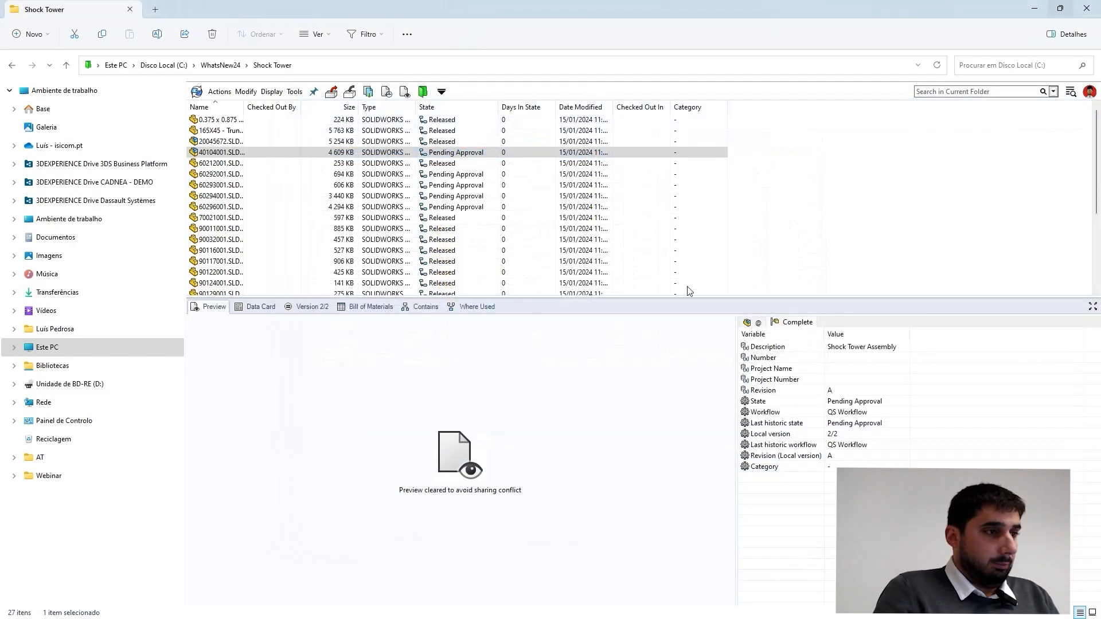
Open 40104001.SLDASM from the Shock Tower vault folder in SOLIDWORKS and run Assembly Visualization on it
double_click(217, 152)
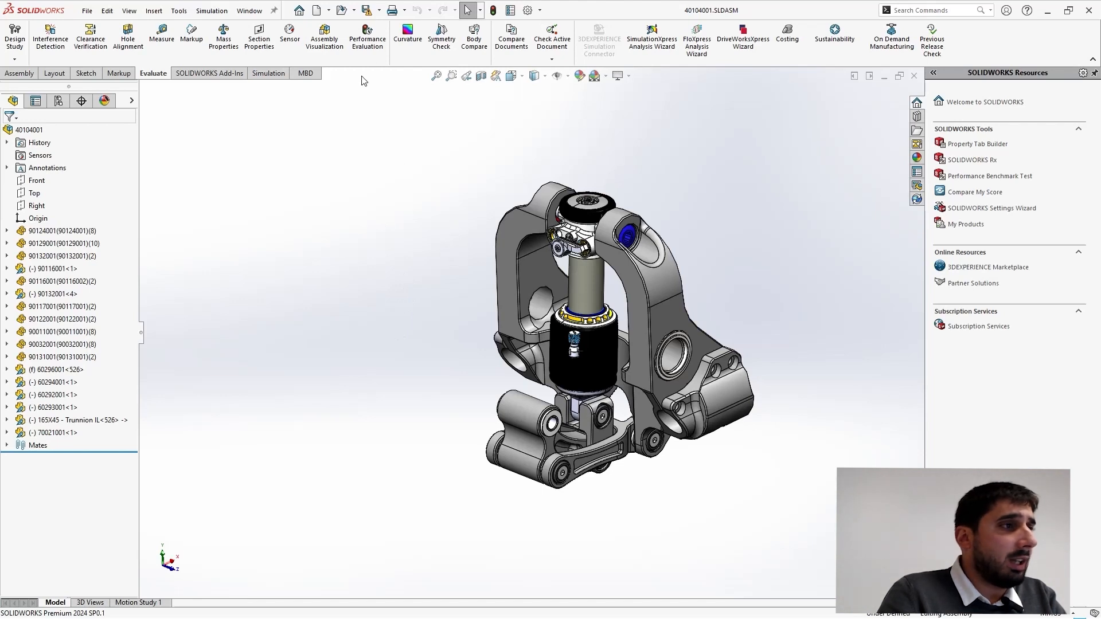
click(323, 48)
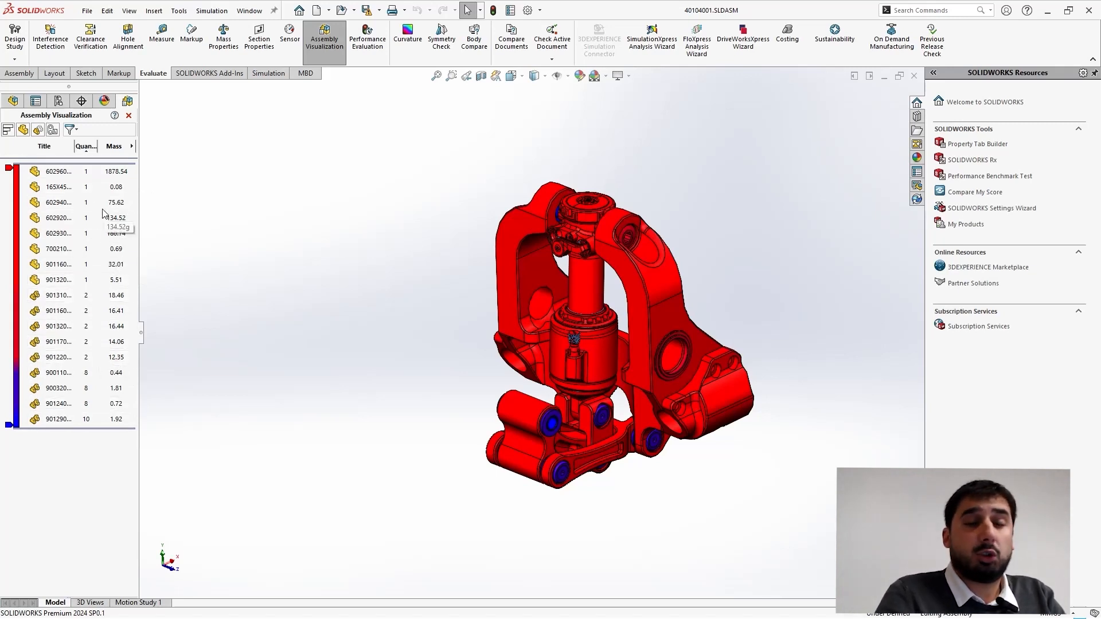
Replace the visualization's Mass column with the PDM-<State> property and exit Assembly Visualization
click(131, 146)
click(167, 205)
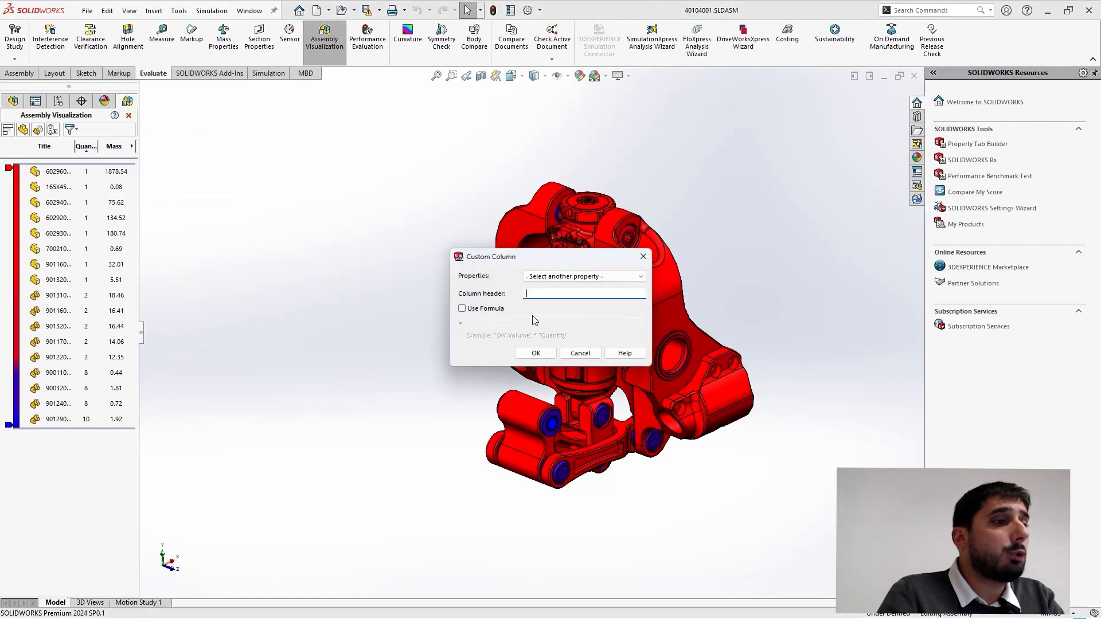
click(597, 277)
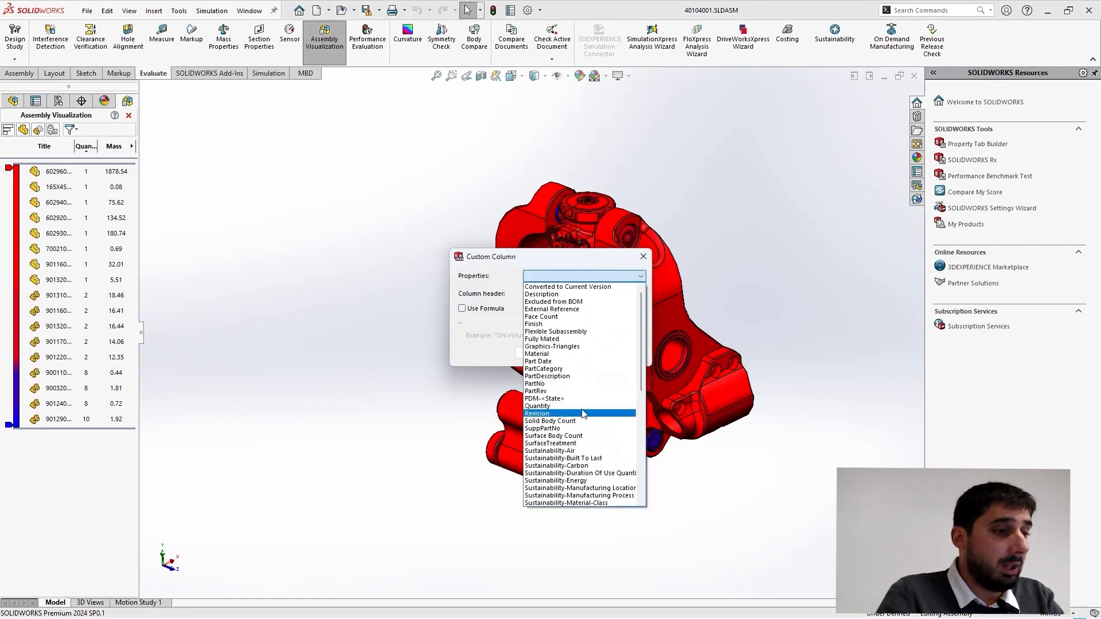
scroll(584, 414, down, 4)
scroll(586, 414, down, 7)
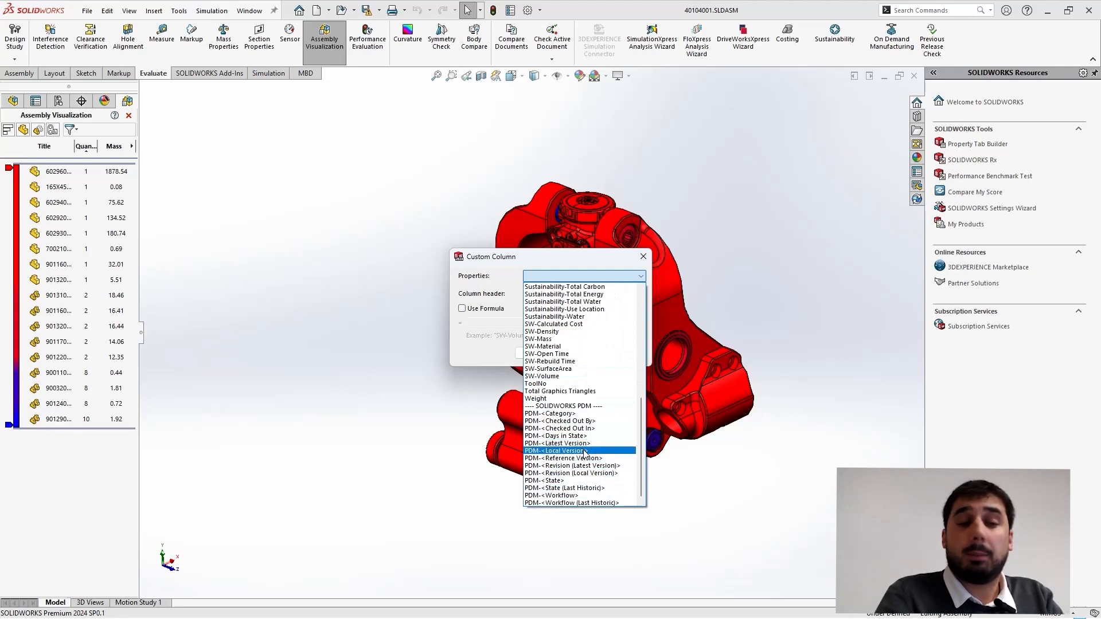
click(559, 480)
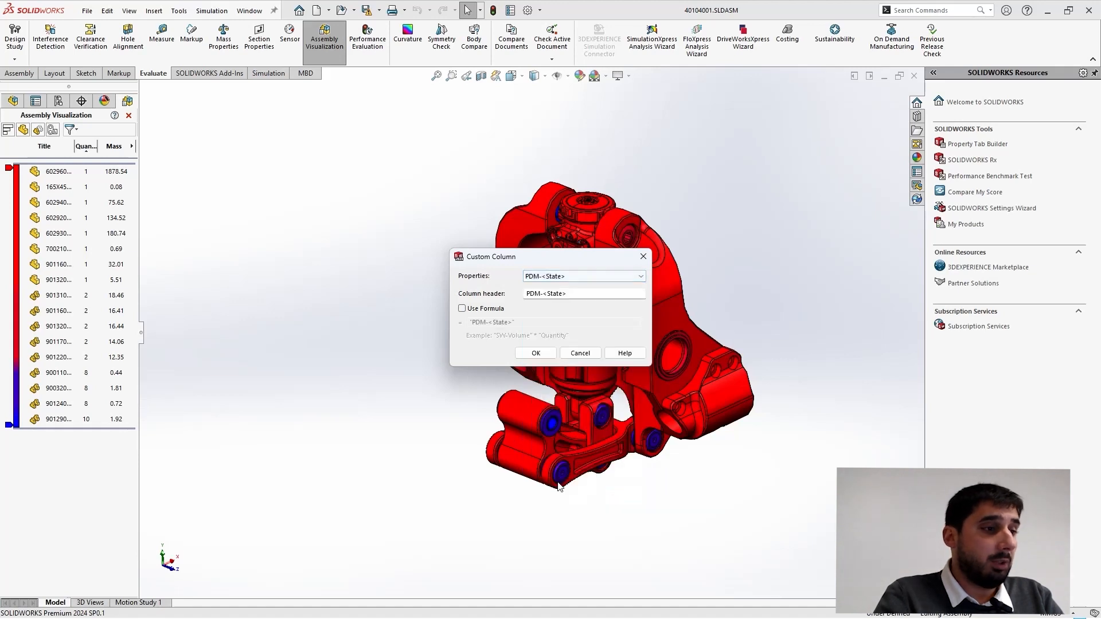
click(536, 354)
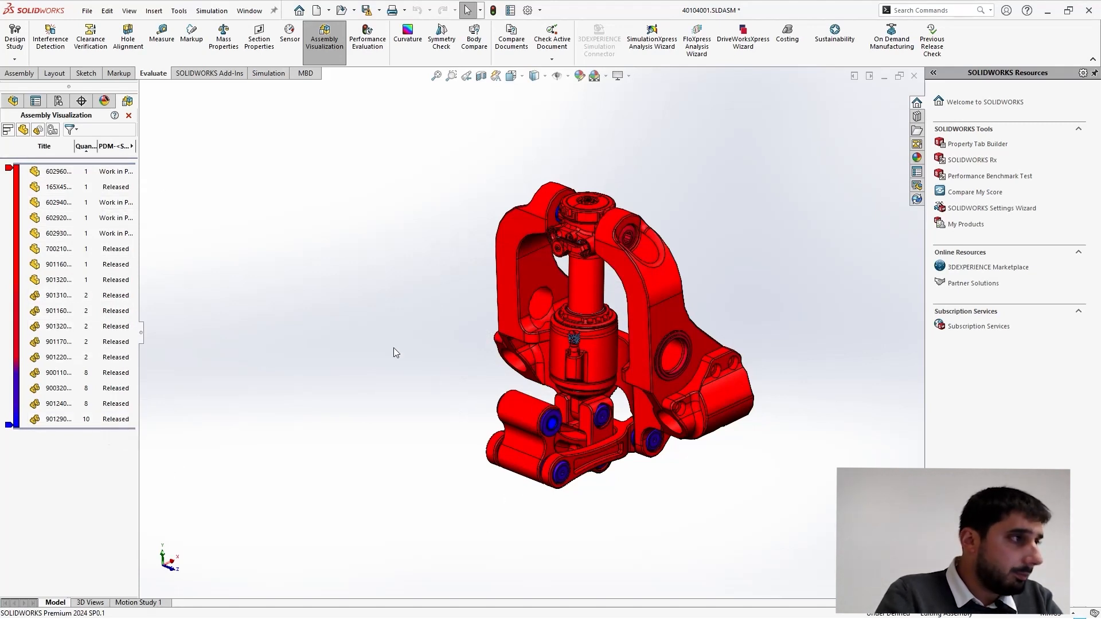
click(128, 116)
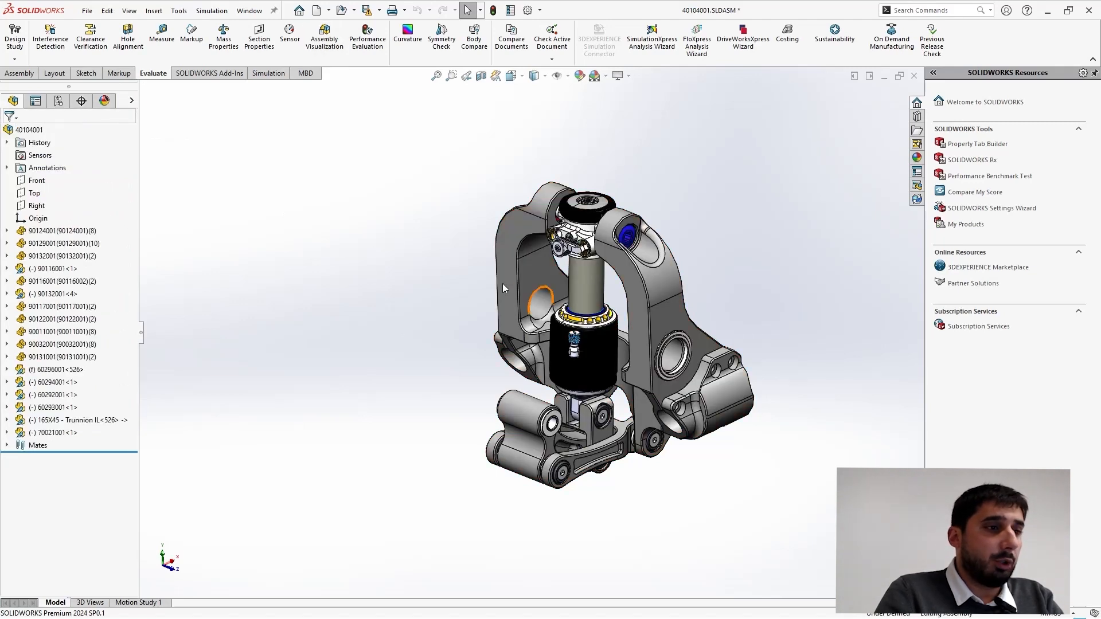
Open the fork part 60296001 from the assembly and unsuppress its Design Change 1 and Design Change 2 folders
click(665, 289)
click(699, 228)
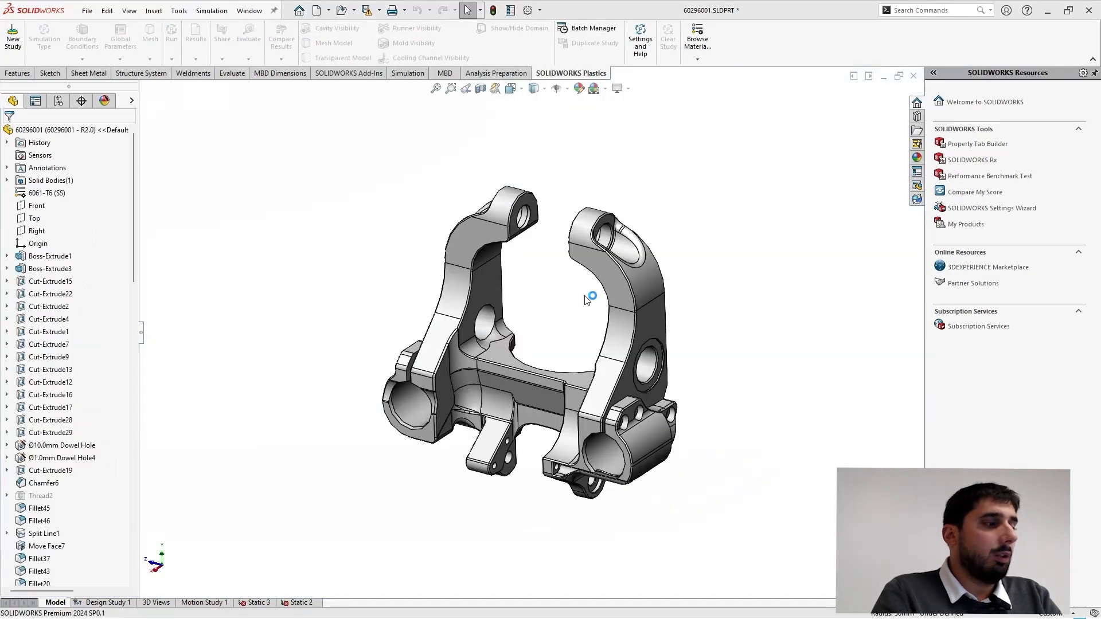
drag(133, 259, 141, 554)
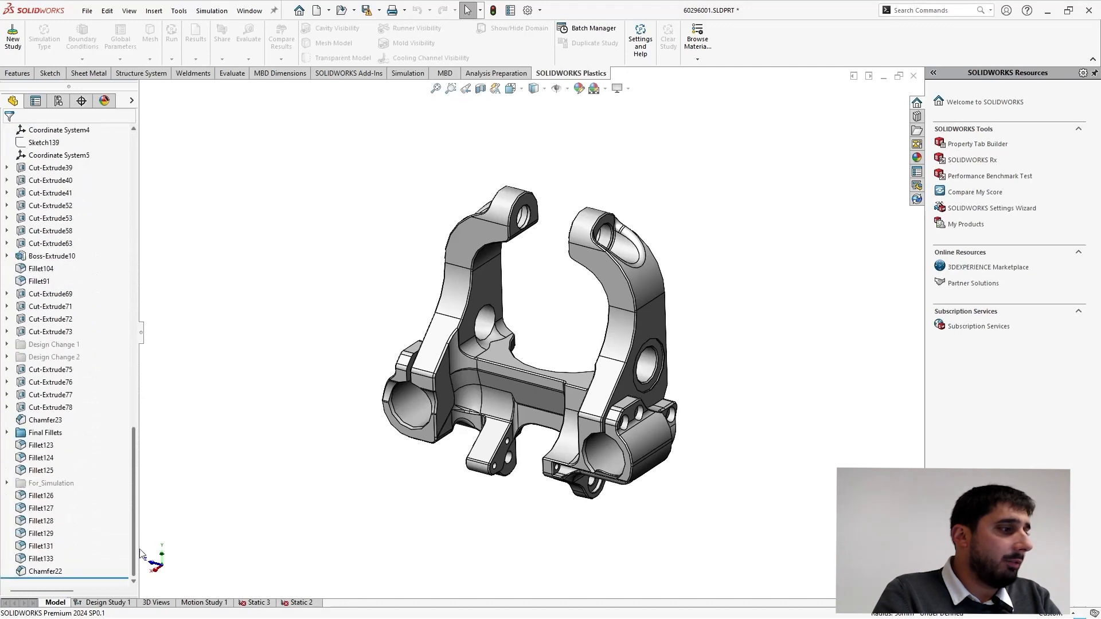
click(52, 345)
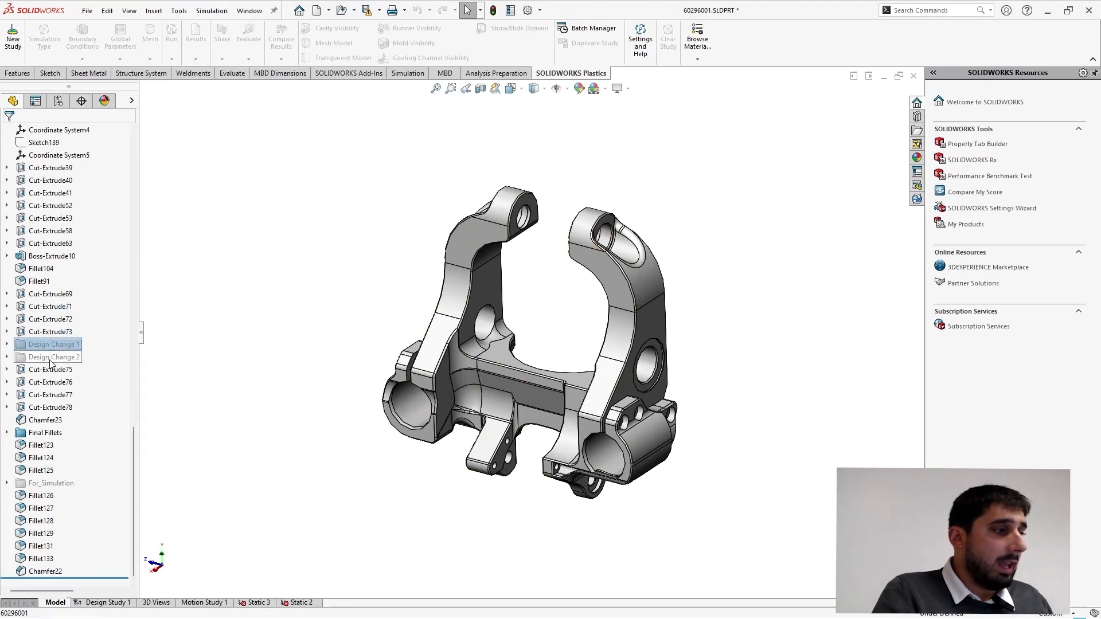
right_click(50, 359)
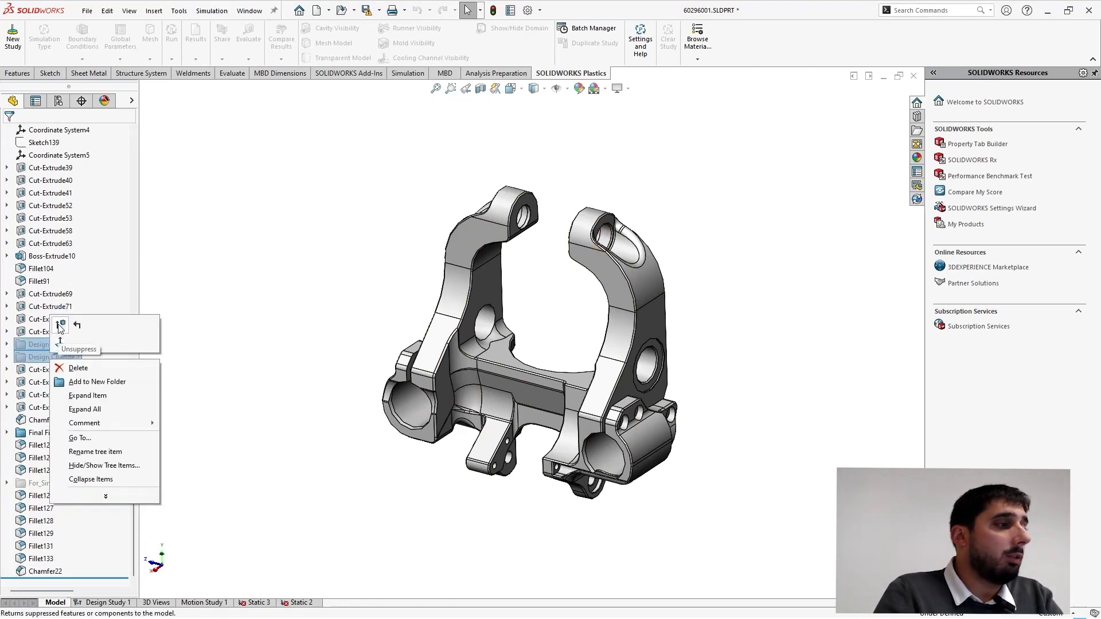
click(61, 326)
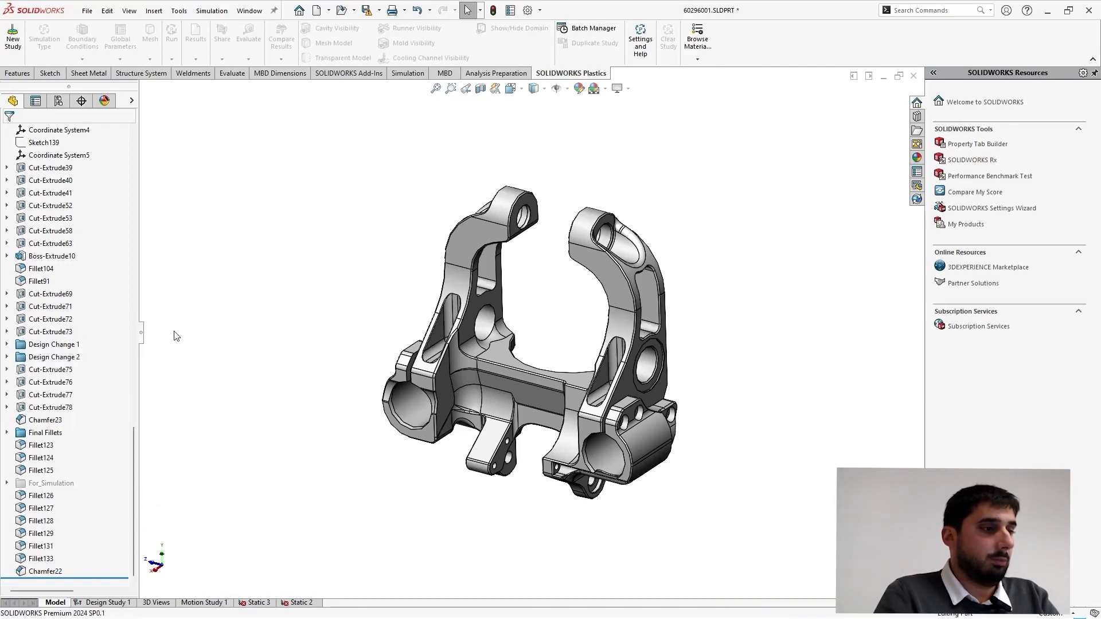
middle_drag(591, 365, 361, 301)
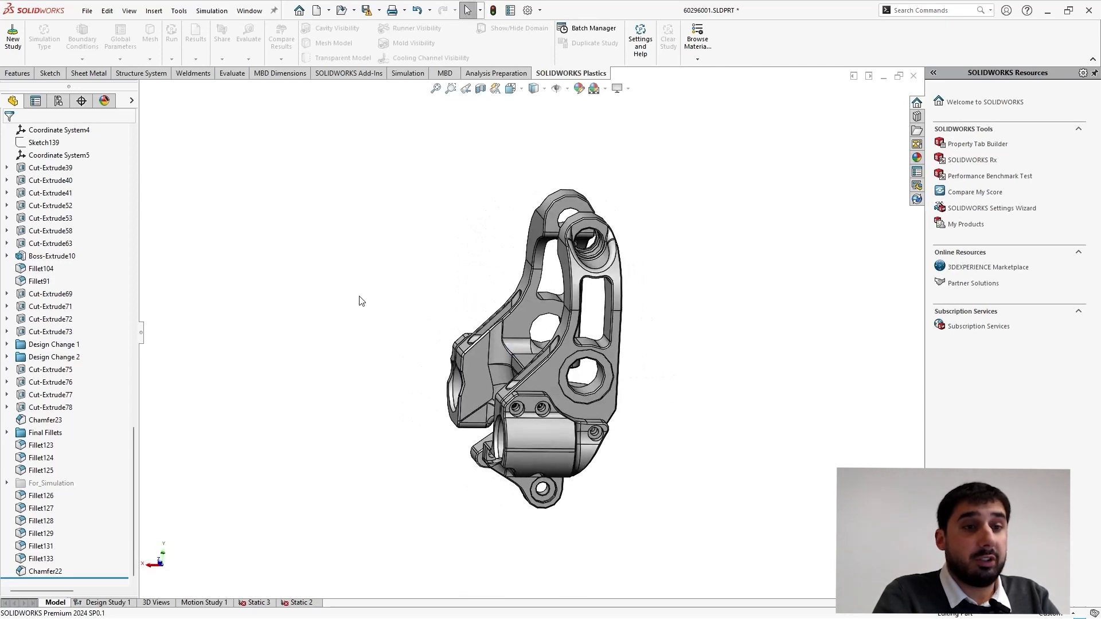
Return to assembly 40104001, rebuild it with the modified part, and save all changed documents
key(ctrl+Tab)
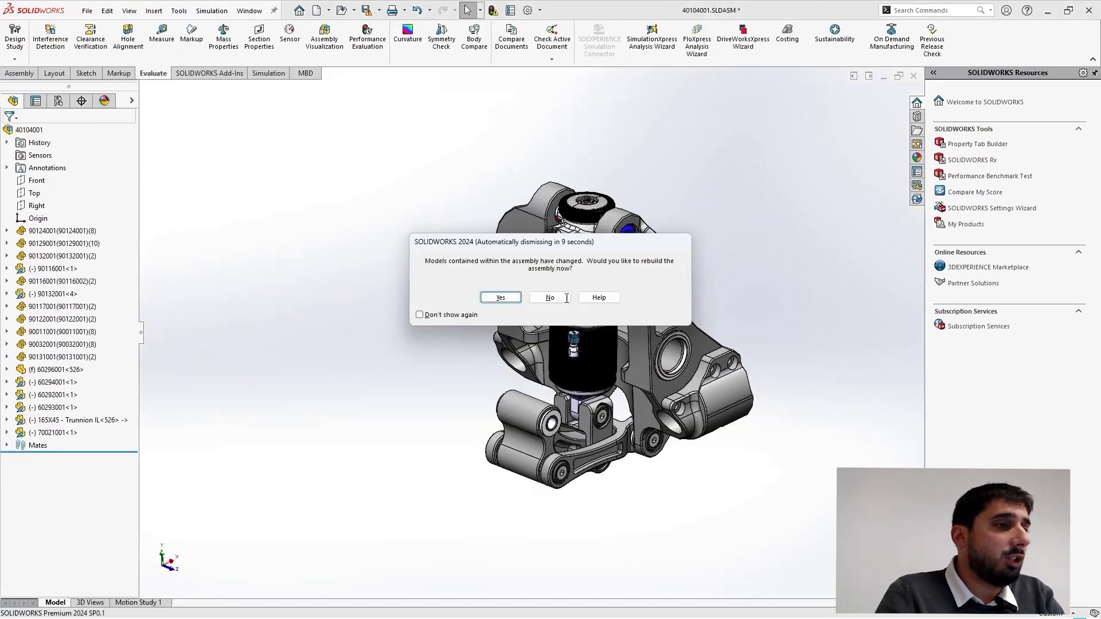
click(500, 297)
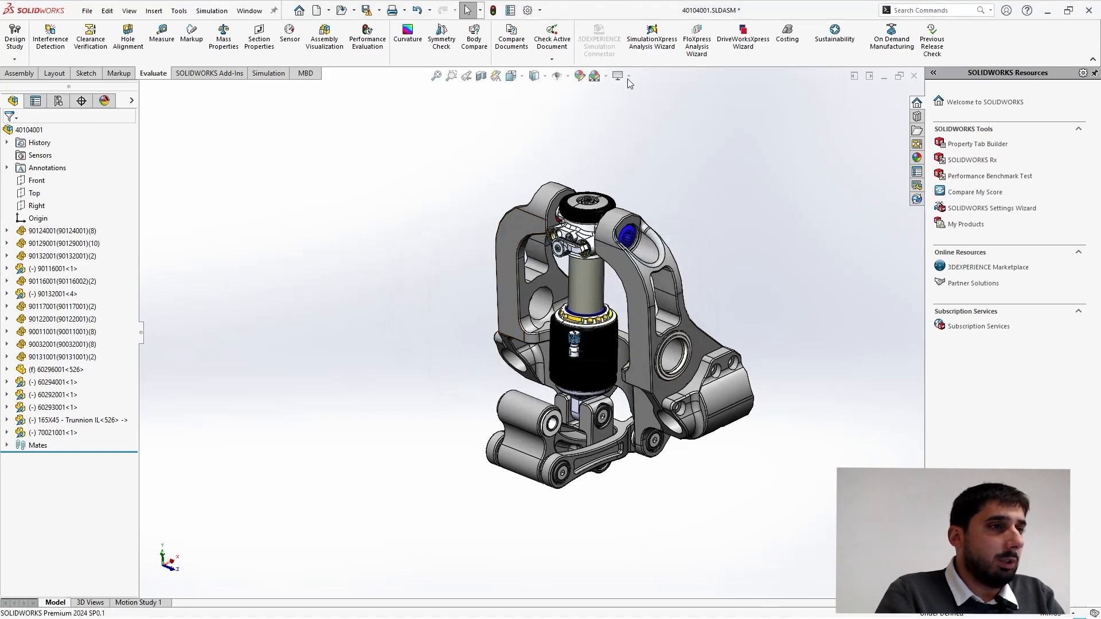
click(367, 11)
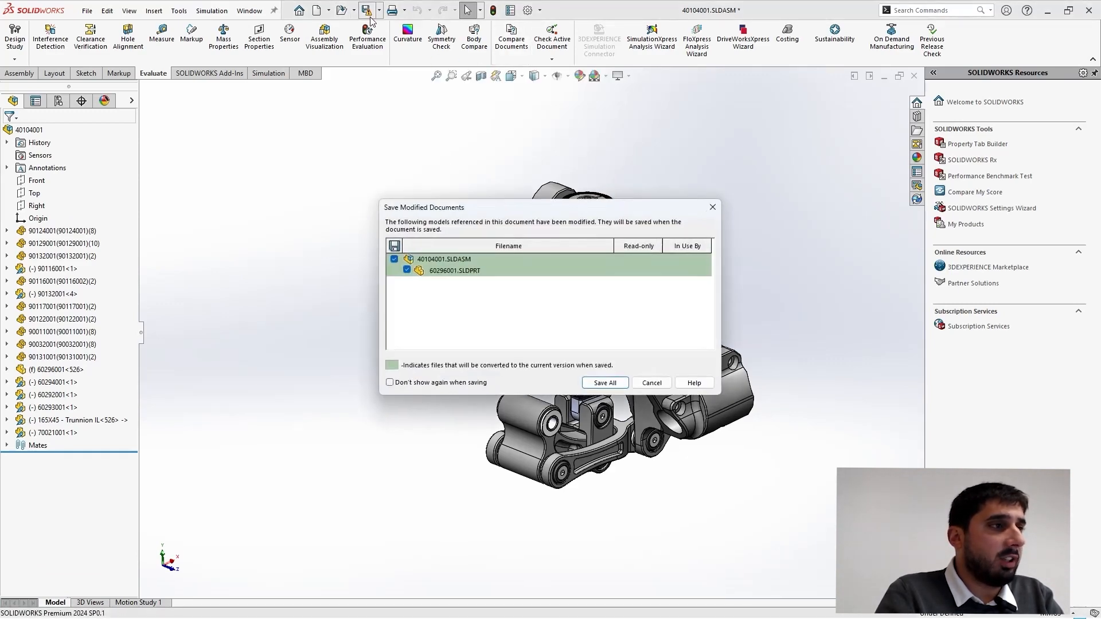
click(598, 384)
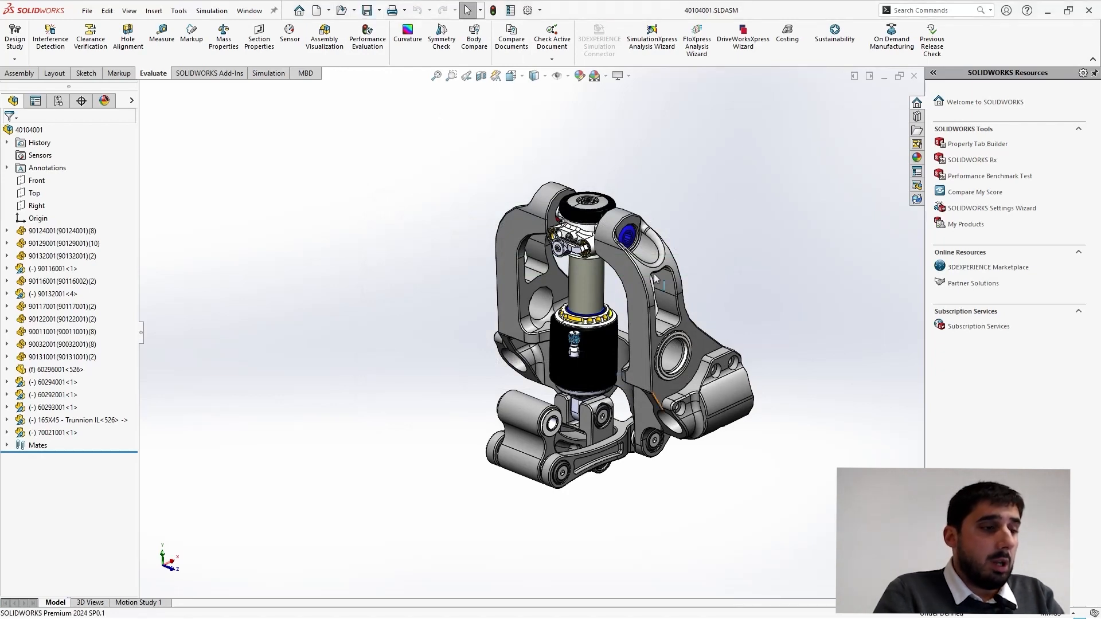
Check the assembly and its checked-out parts into the PDM vault with the comment "Furação aplicada"
click(917, 199)
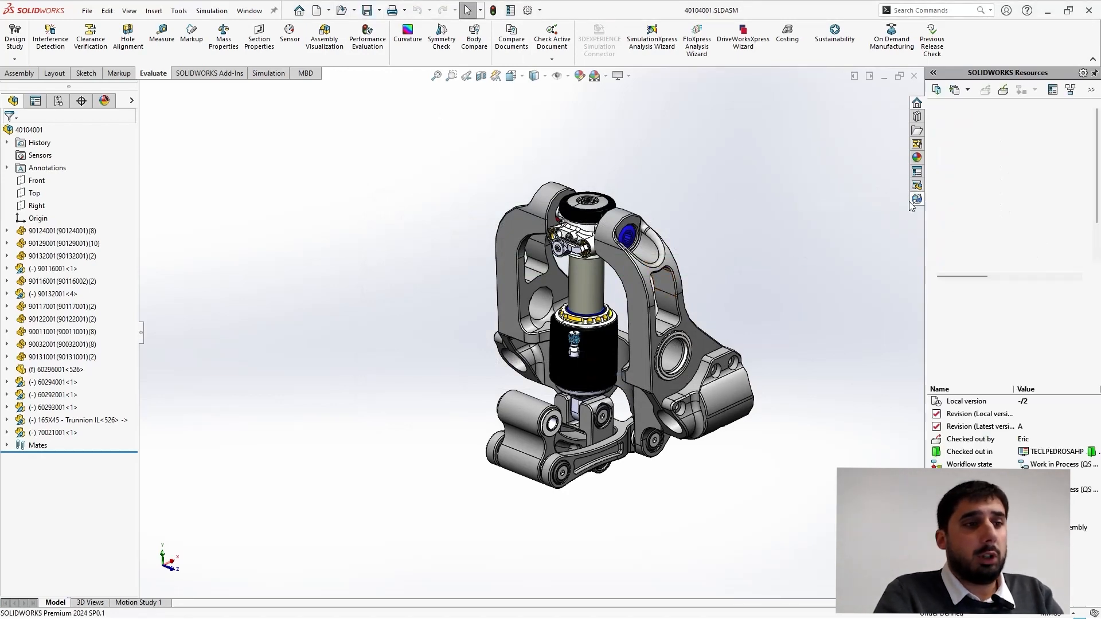
click(1003, 90)
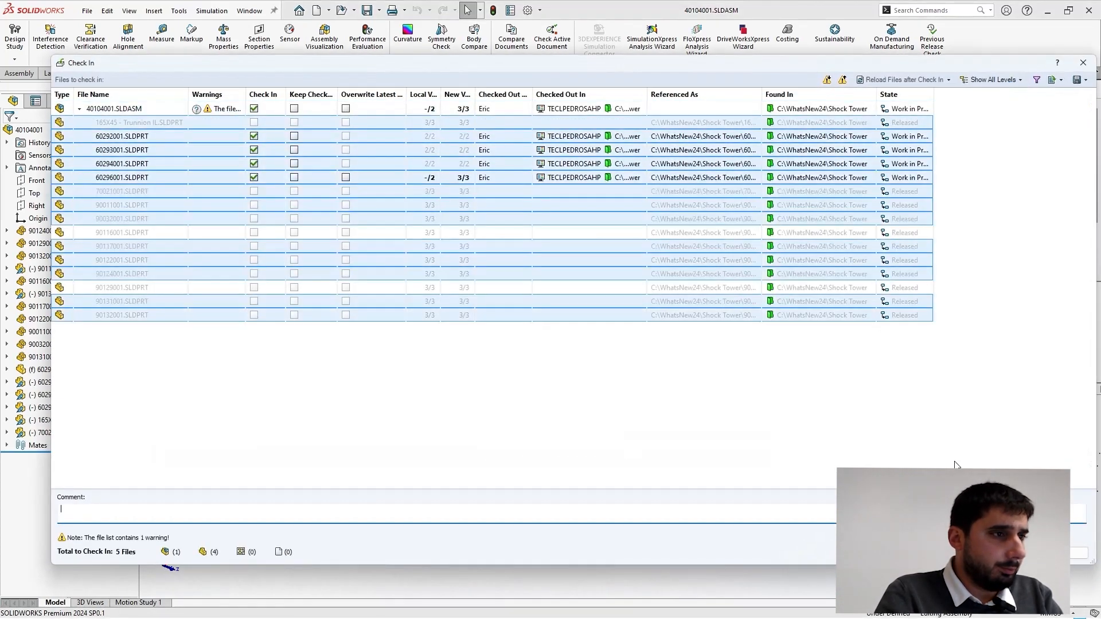
click(1019, 553)
click(584, 356)
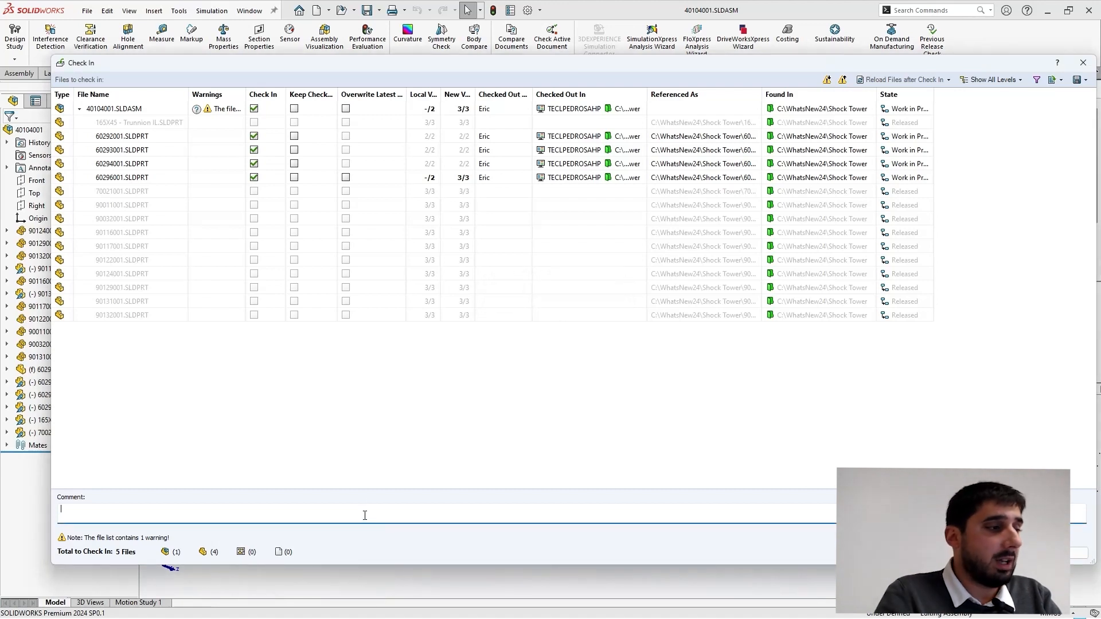
text(Furaç)
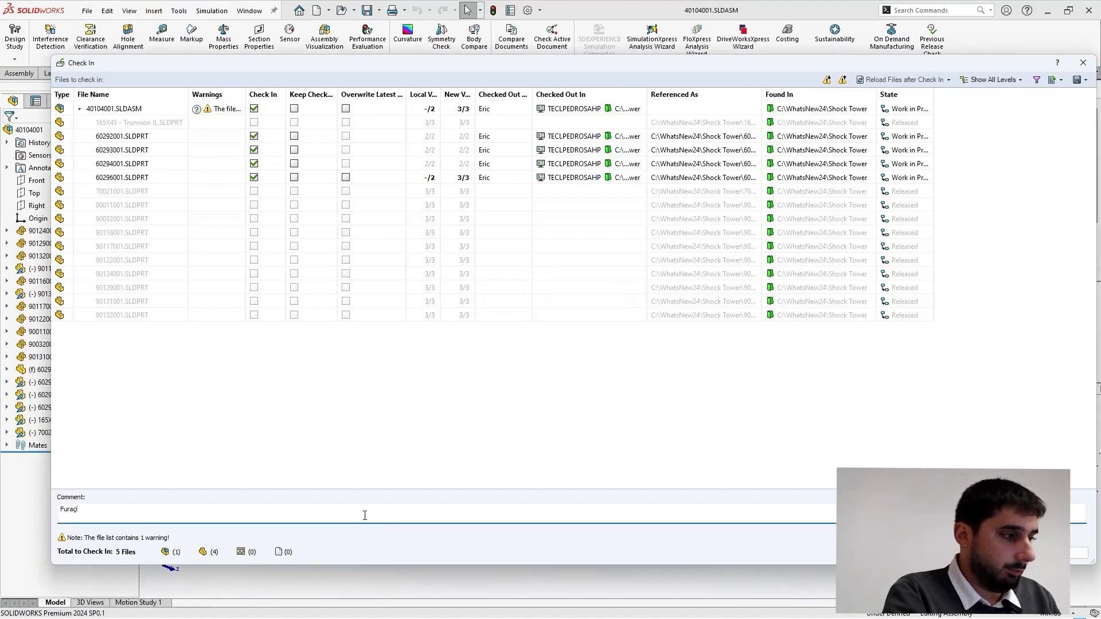
text(ão )
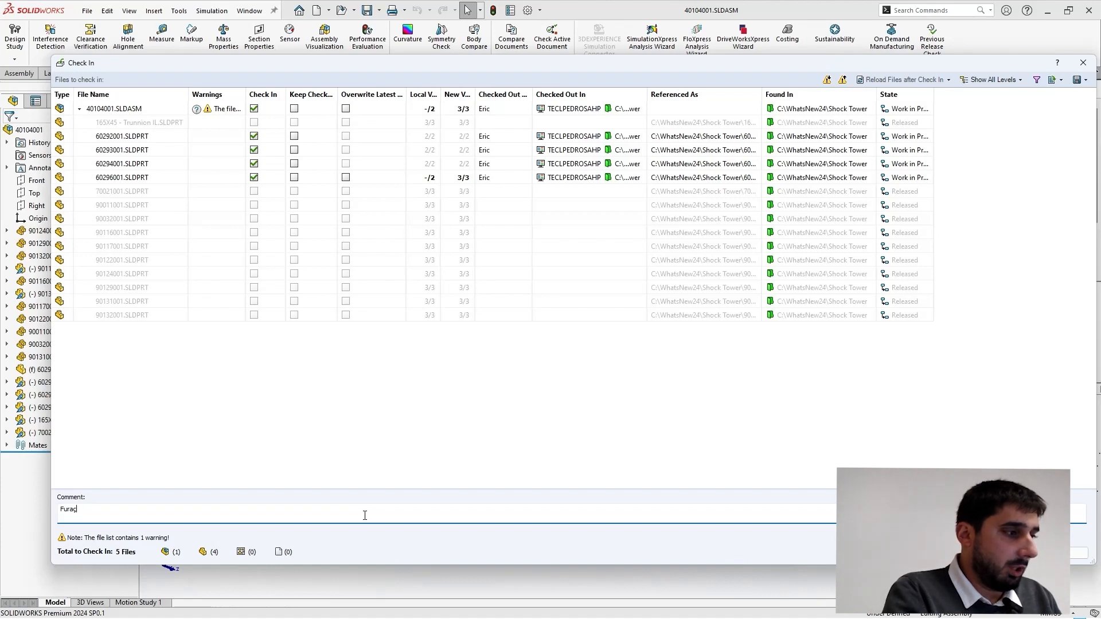
text(aplicada)
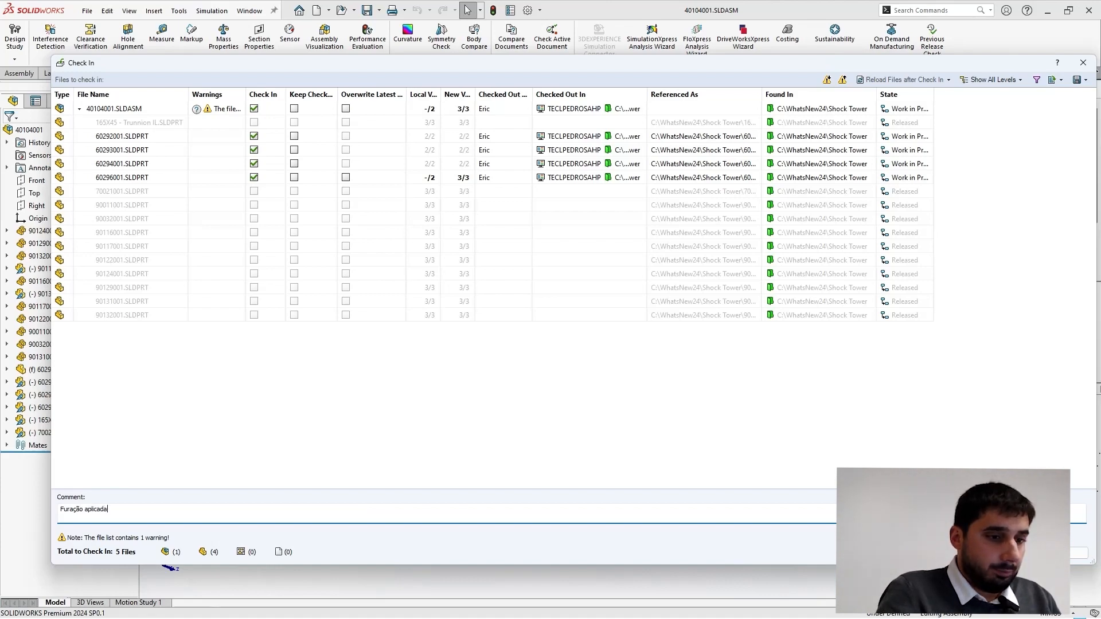
click(1009, 553)
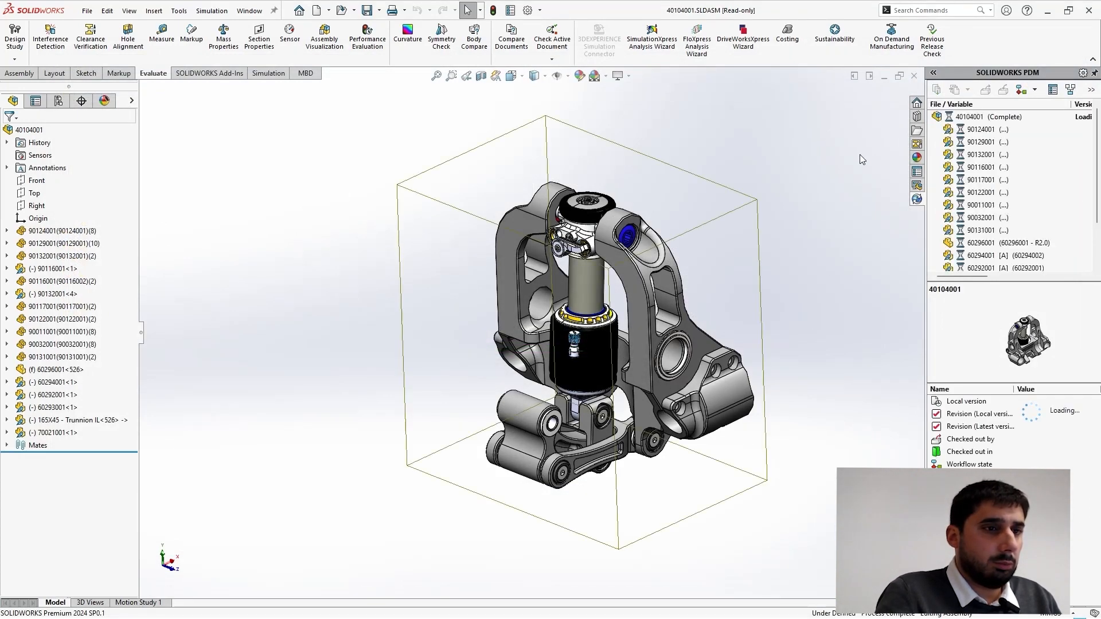
Apply the Manager Approved transition to 40104001.SLDASM and its work-in-process parts with a comment, and close the assembly
click(1033, 90)
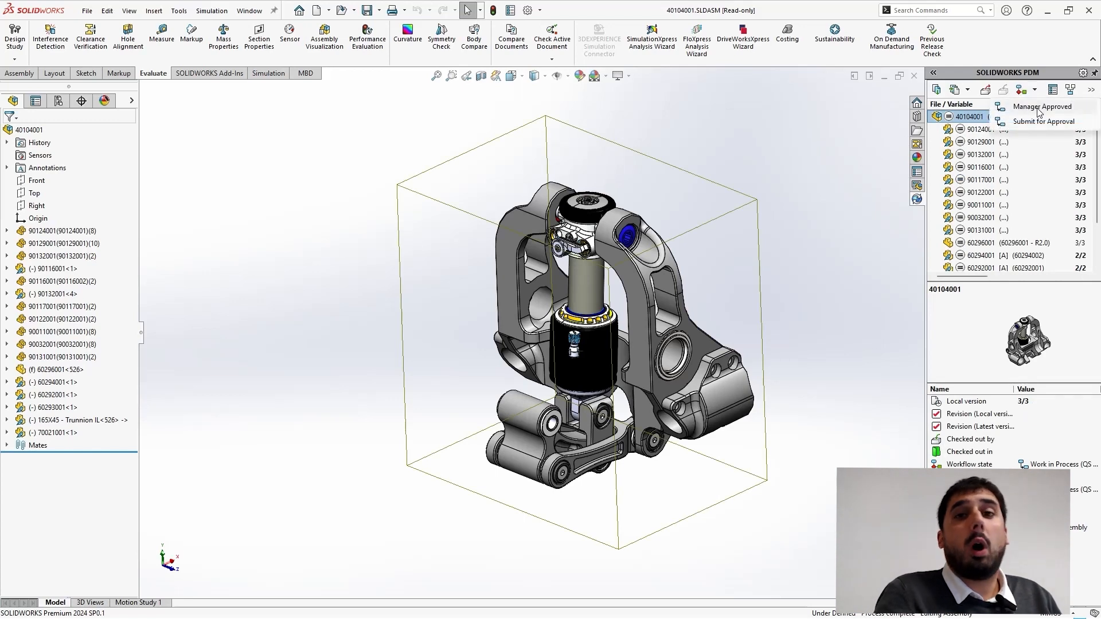
click(1038, 109)
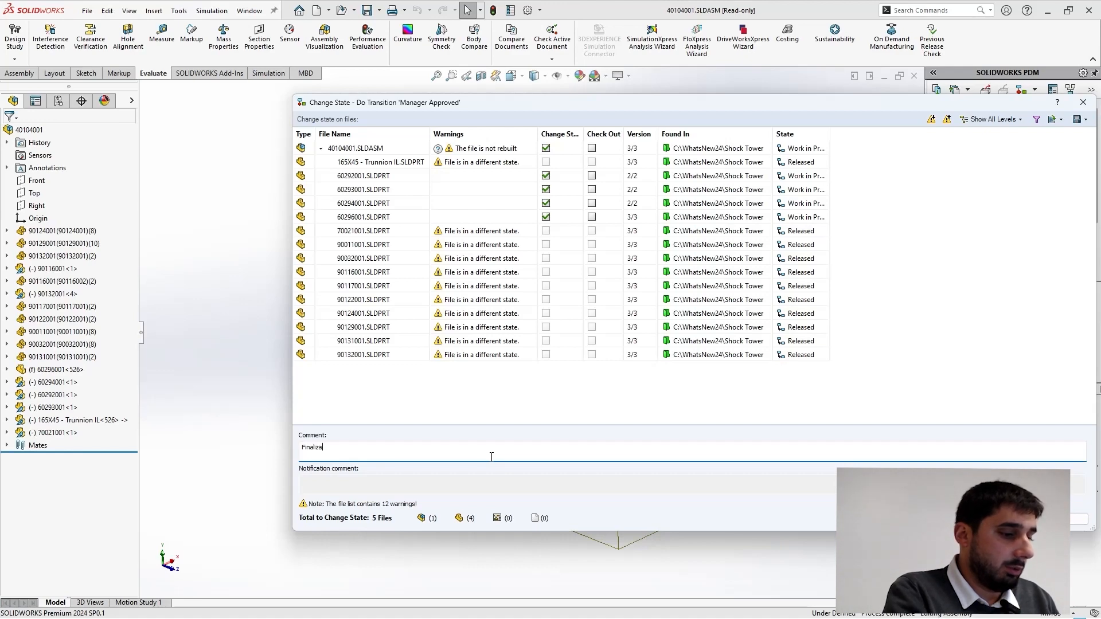
key(Return)
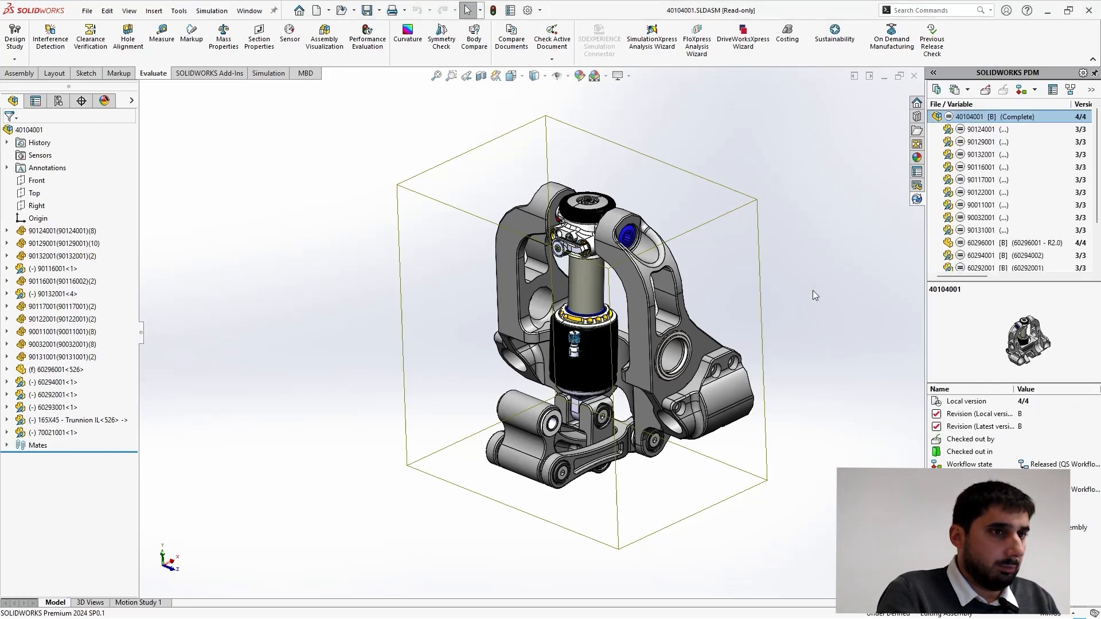
click(914, 76)
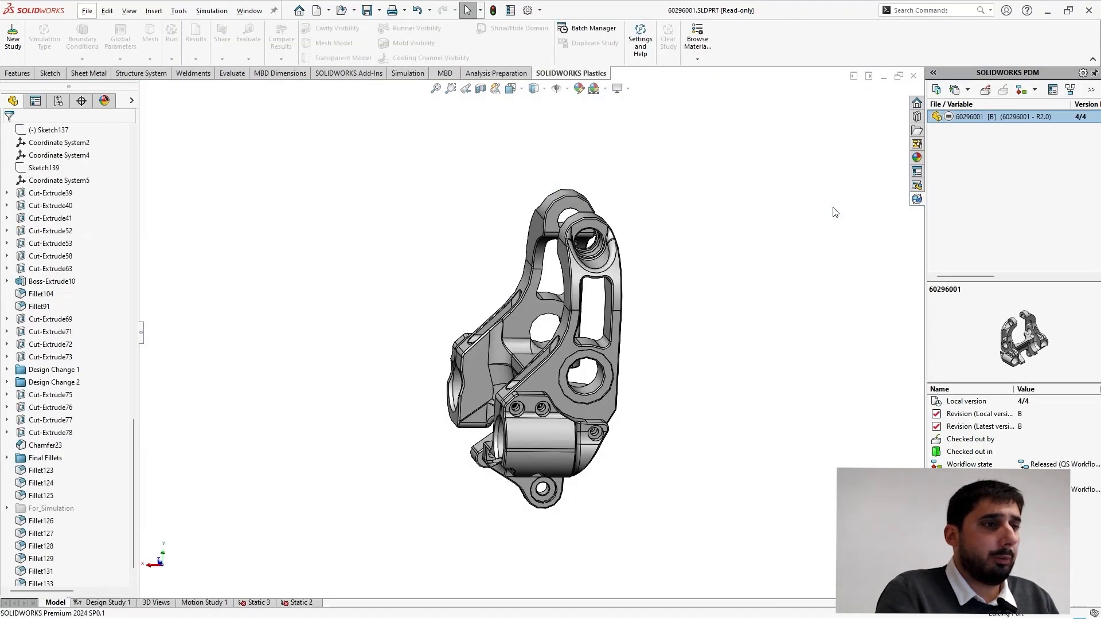
Switch to the Shock Tower vault folder in File Explorer, refresh the state of 40104001.SLDASM and view its version details
key(alt+Tab)
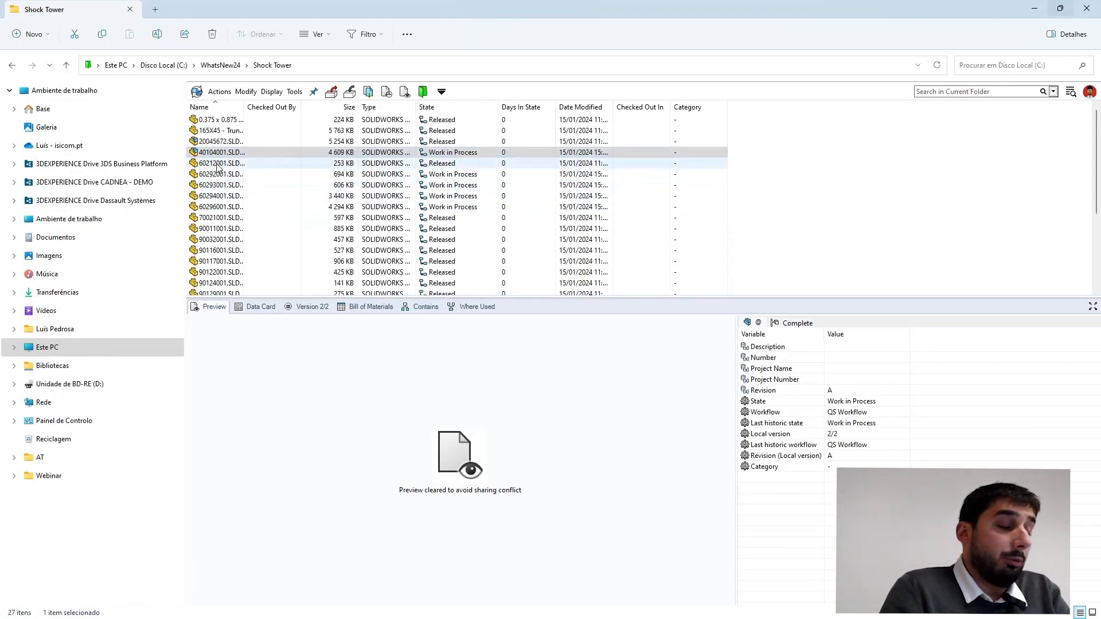
click(218, 142)
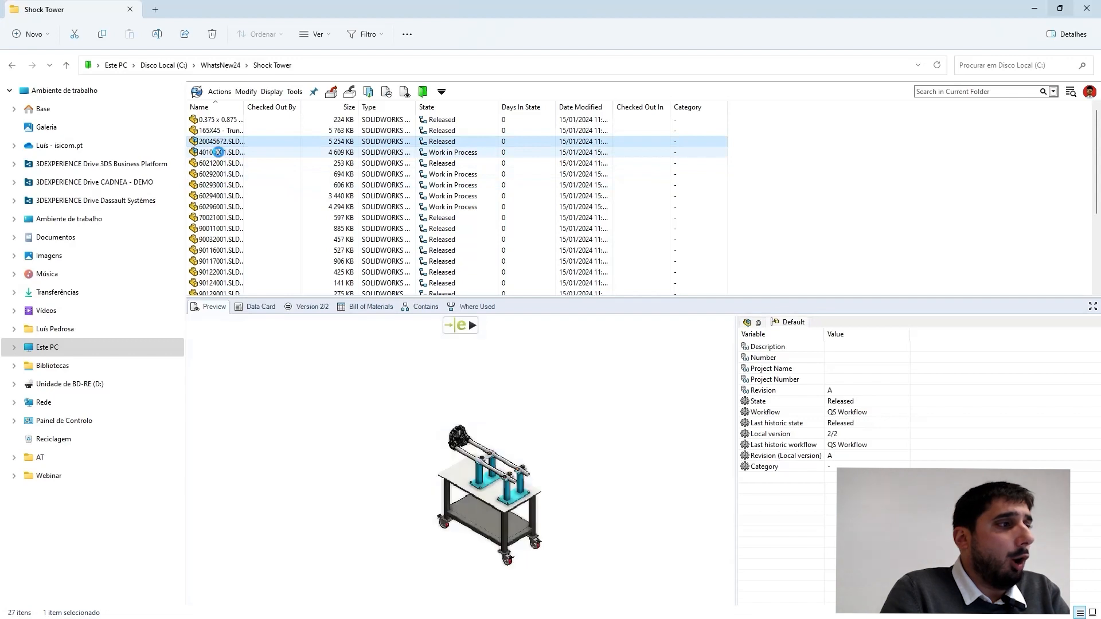
click(218, 152)
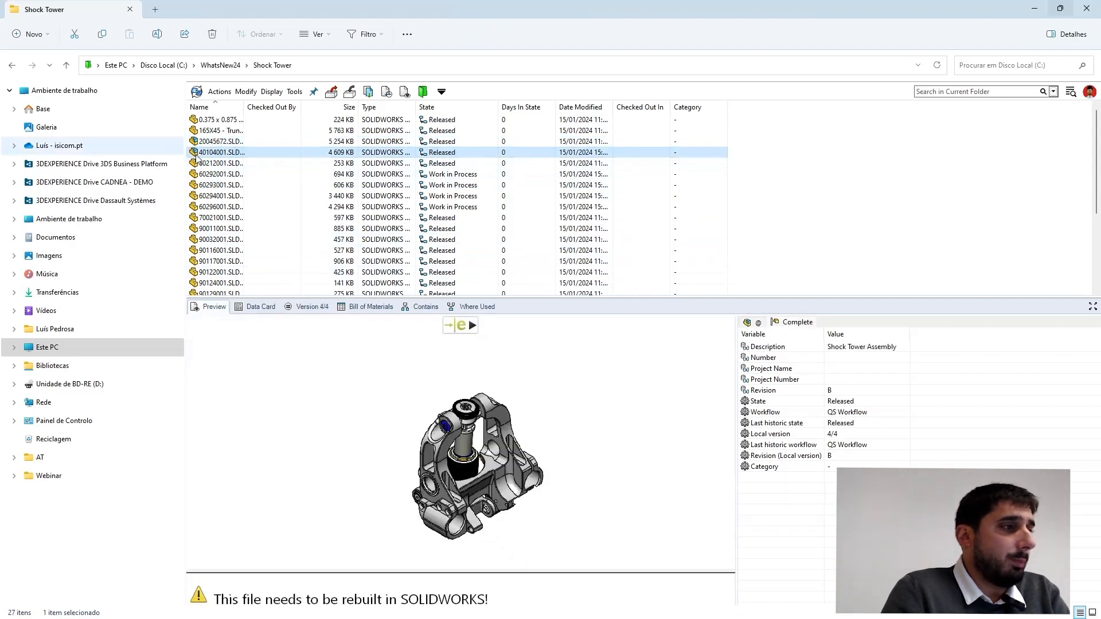
click(313, 308)
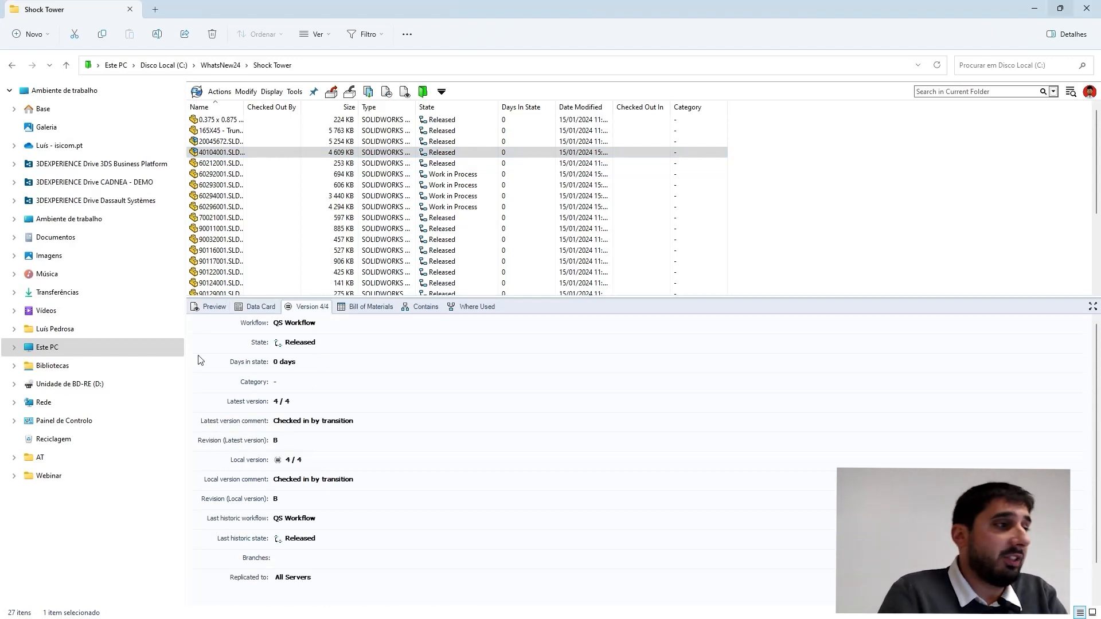
From the history of 40104001.SLDASM, get version 2 at the 'Released' to 'Work in Process' transition, and close the history
click(226, 154)
right_click(229, 155)
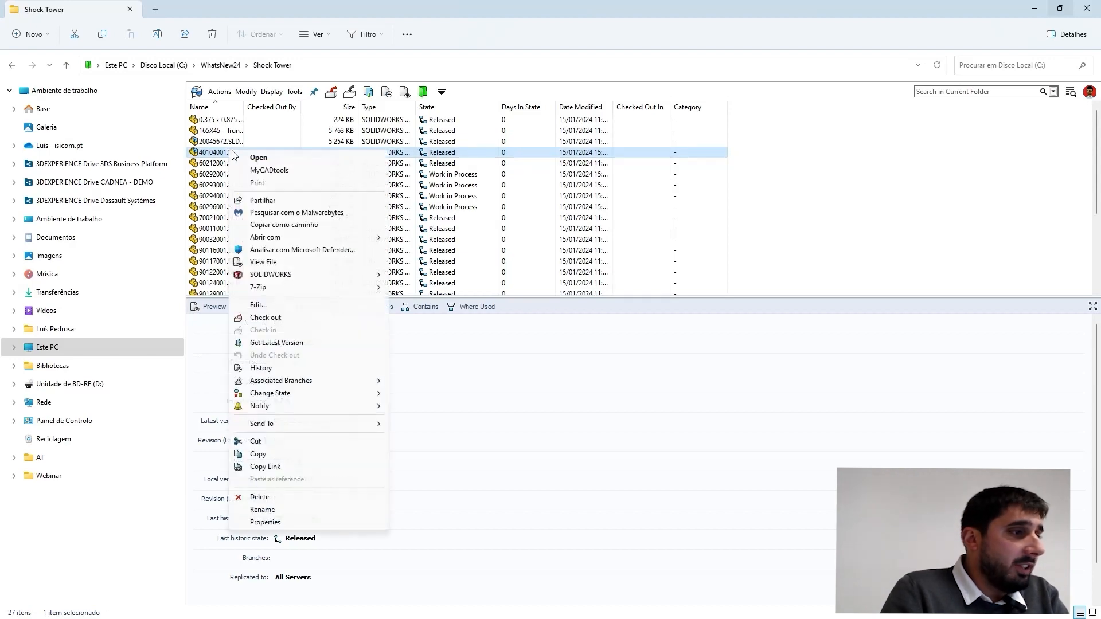
click(283, 371)
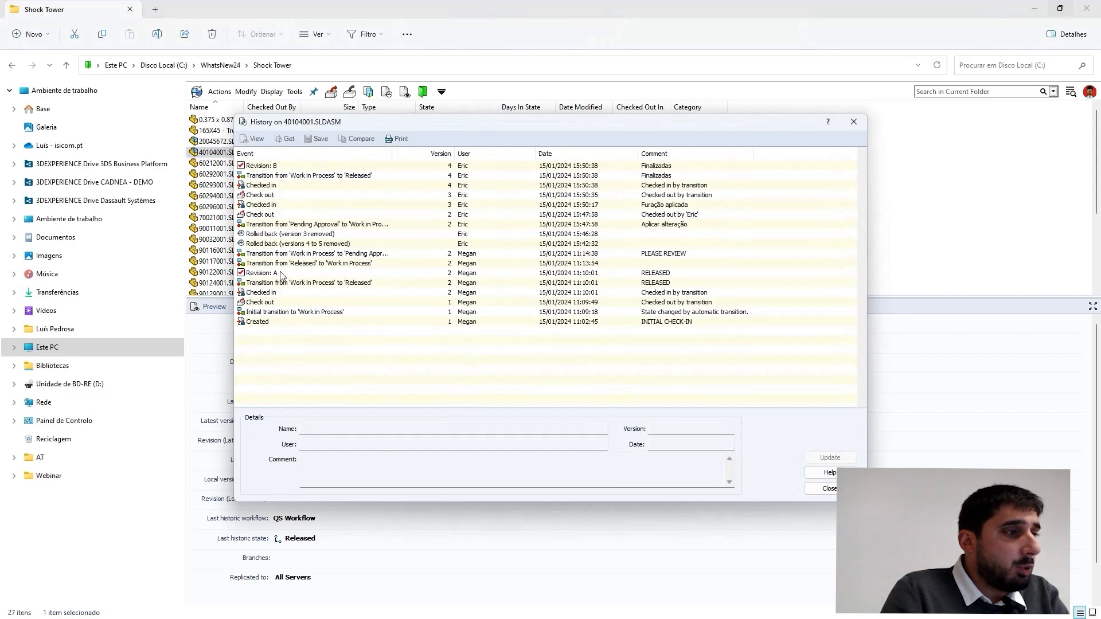
click(311, 262)
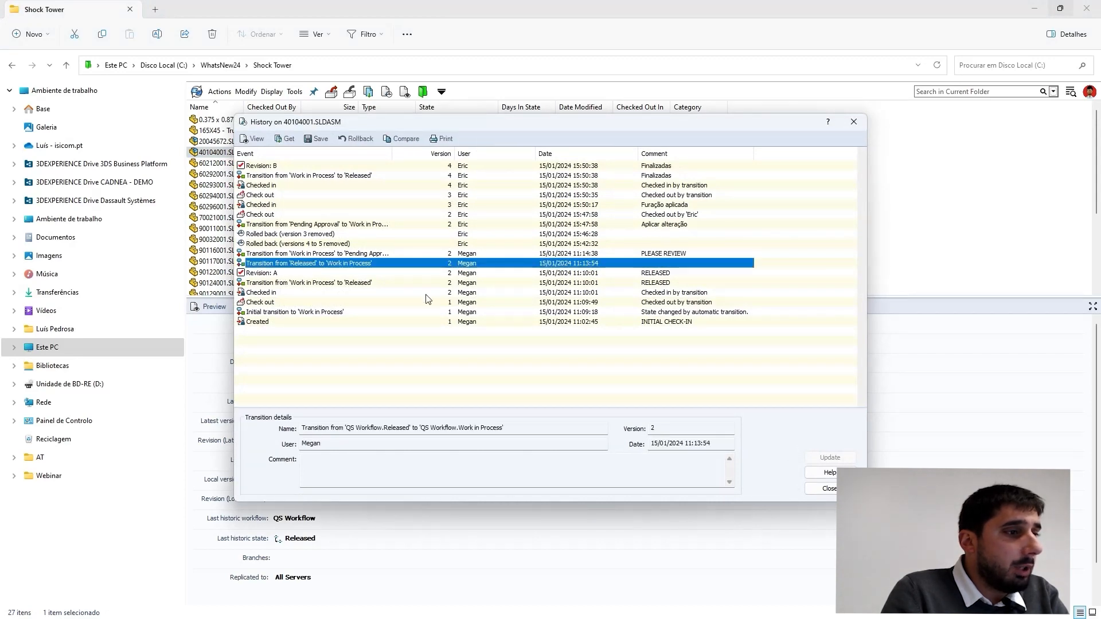
click(285, 139)
click(706, 332)
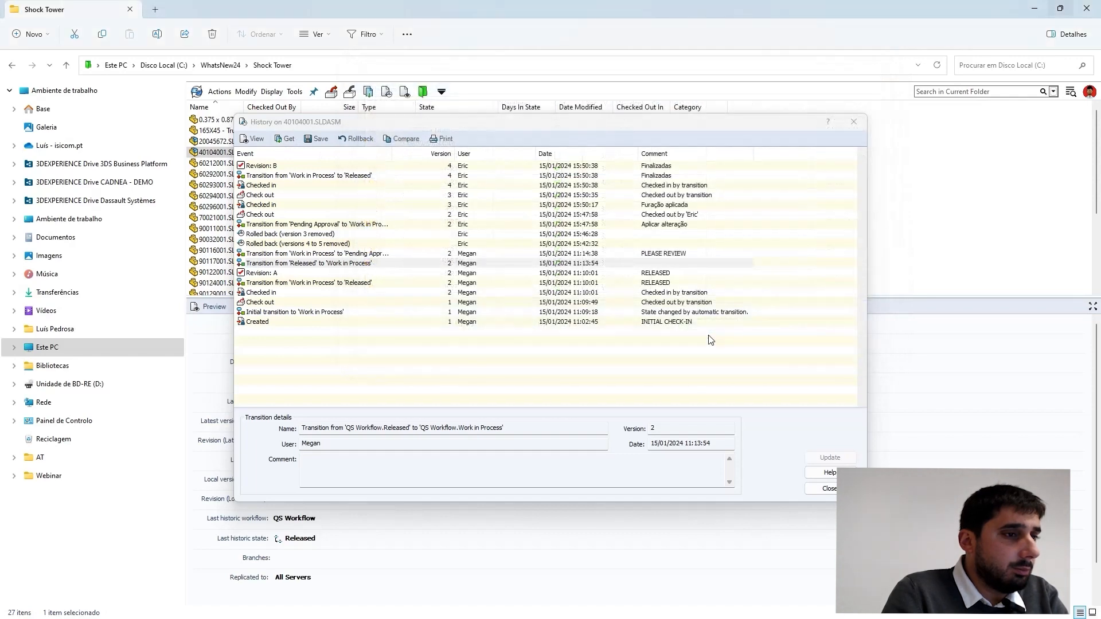
click(854, 121)
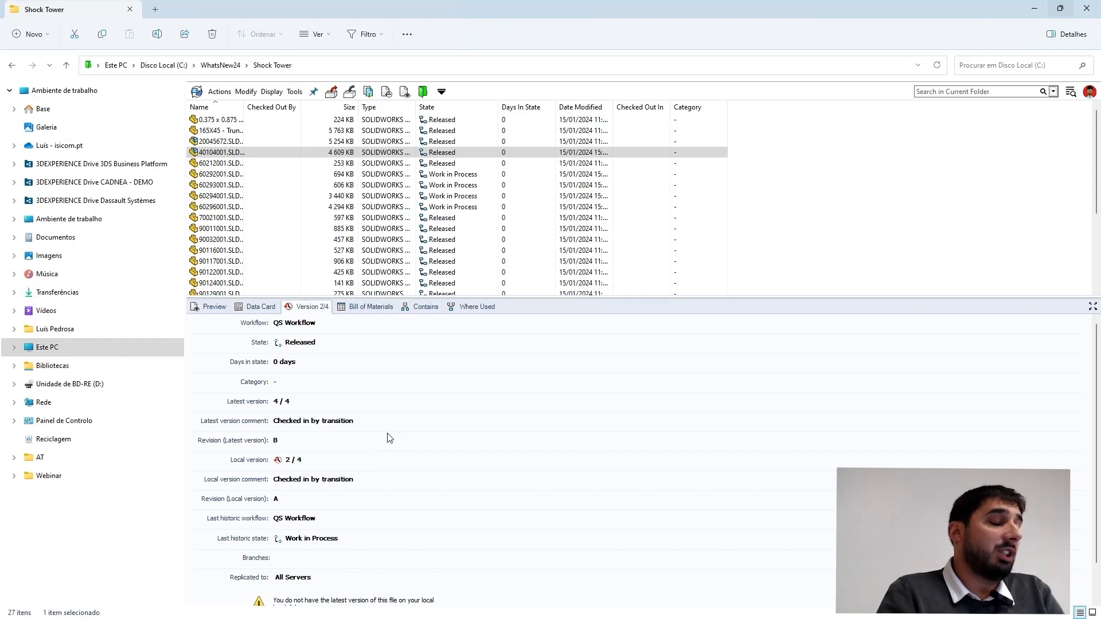
Show where assembly 40104001.SLDASM is used
click(482, 312)
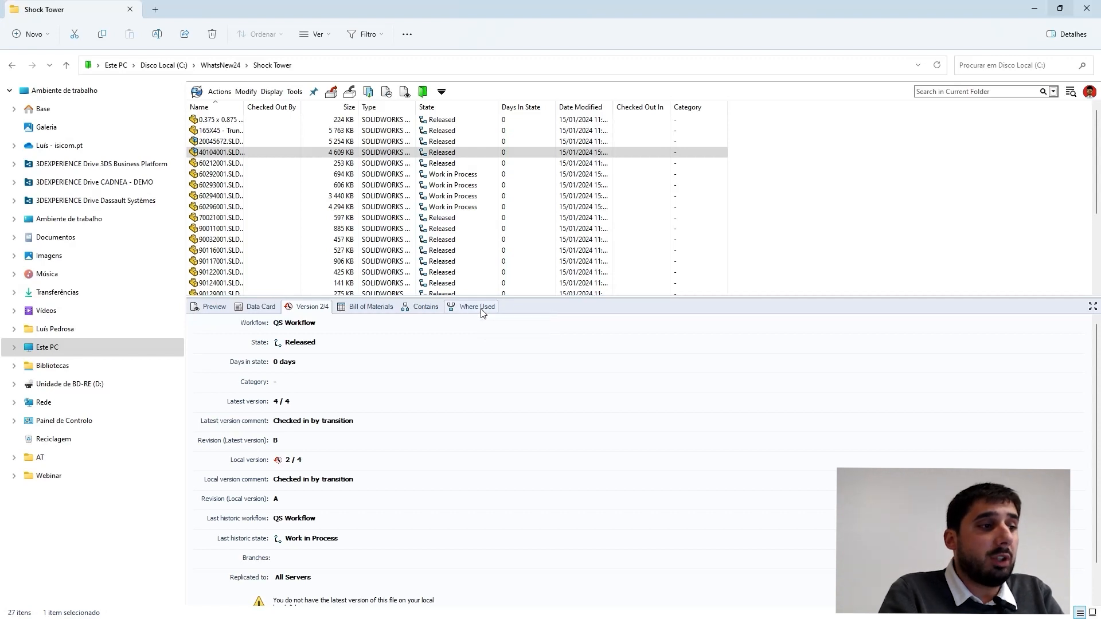